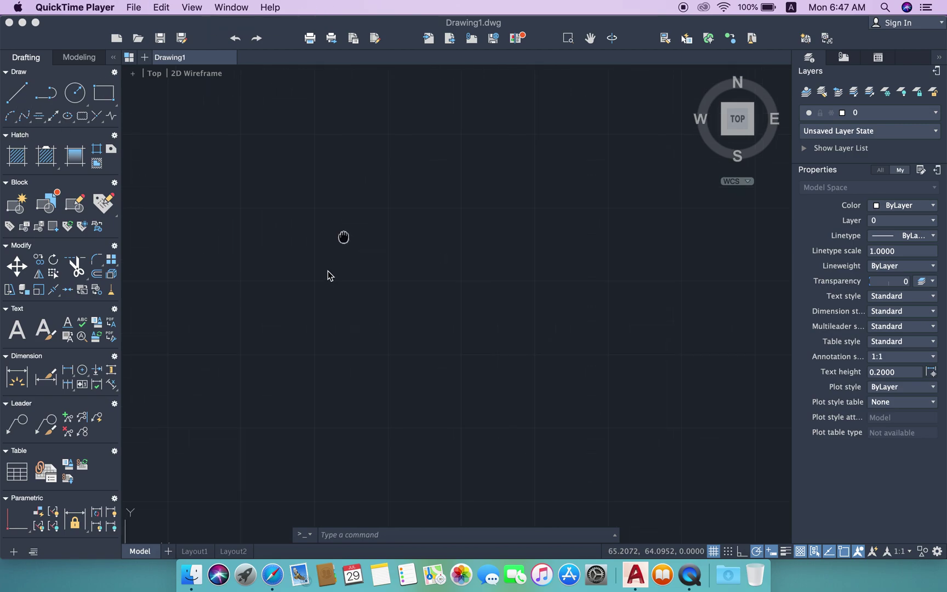
# Set the drawing units to a Millimeters insertion scale with length precision 0
pyautogui.scroll(-5, 363, 258)
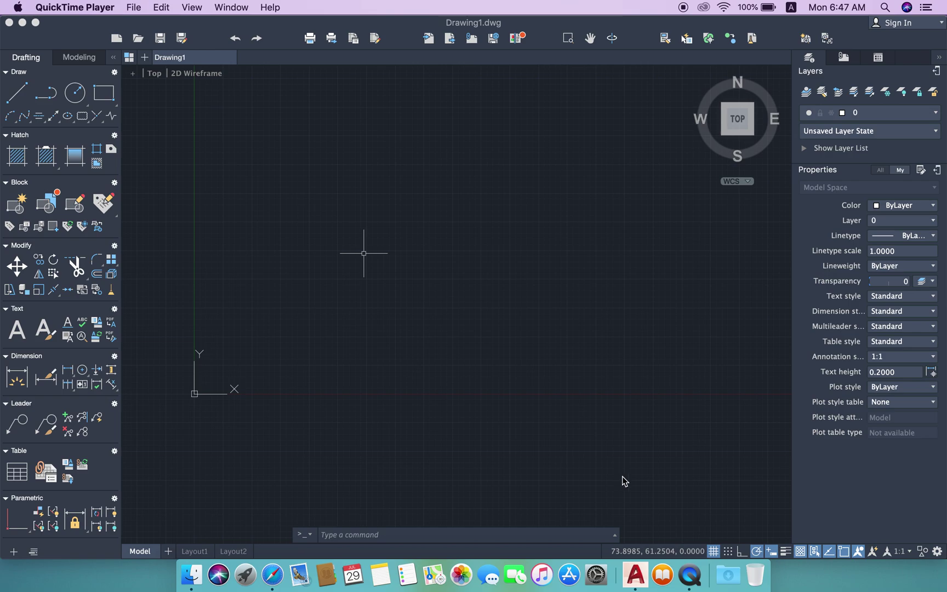
pyautogui.moveTo(566, 271); pyautogui.dragTo(499, 296, button='middle')
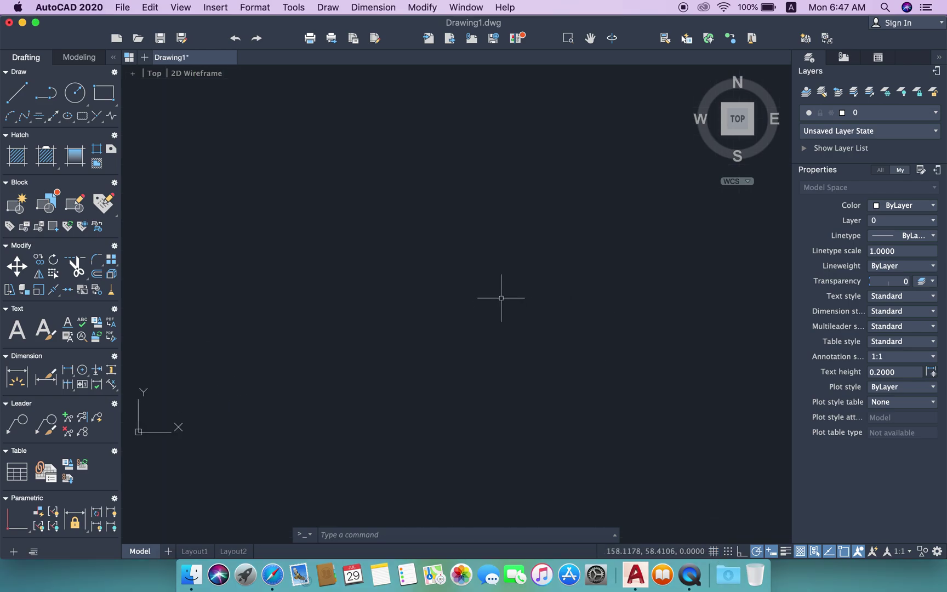
pyautogui.write('un')
pyautogui.press('Return')
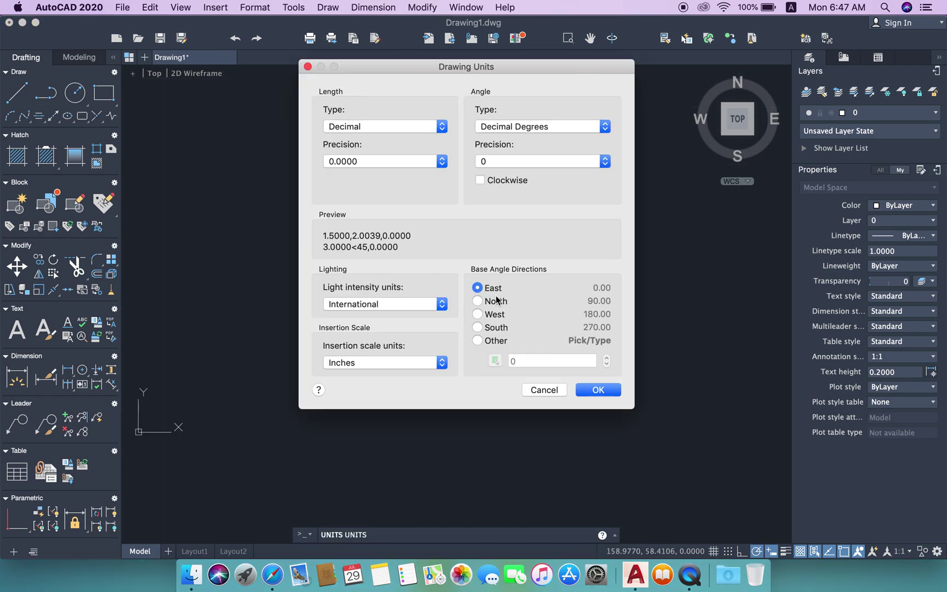
pyautogui.click(394, 364)
pyautogui.click(394, 398)
pyautogui.click(382, 166)
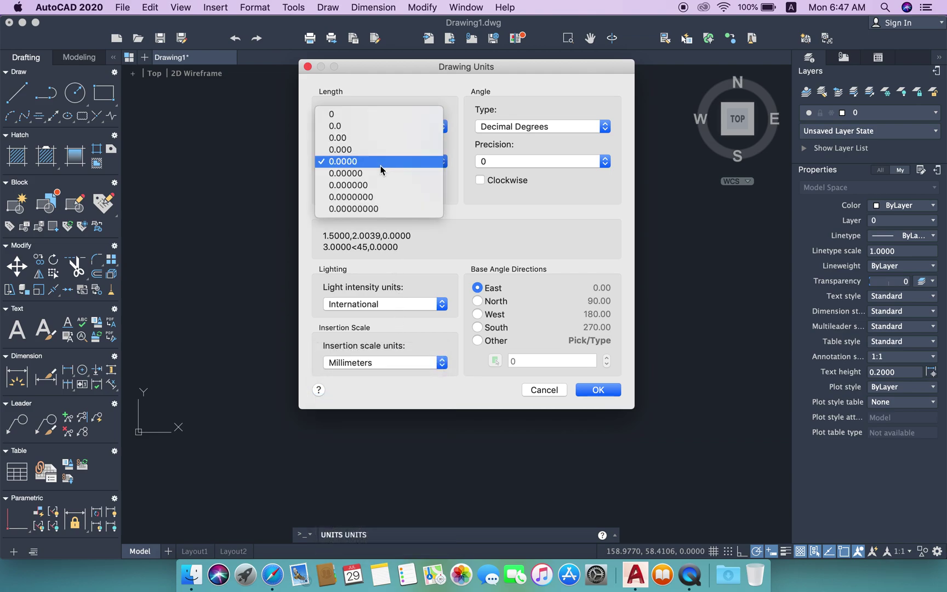
pyautogui.click(363, 115)
pyautogui.click(599, 389)
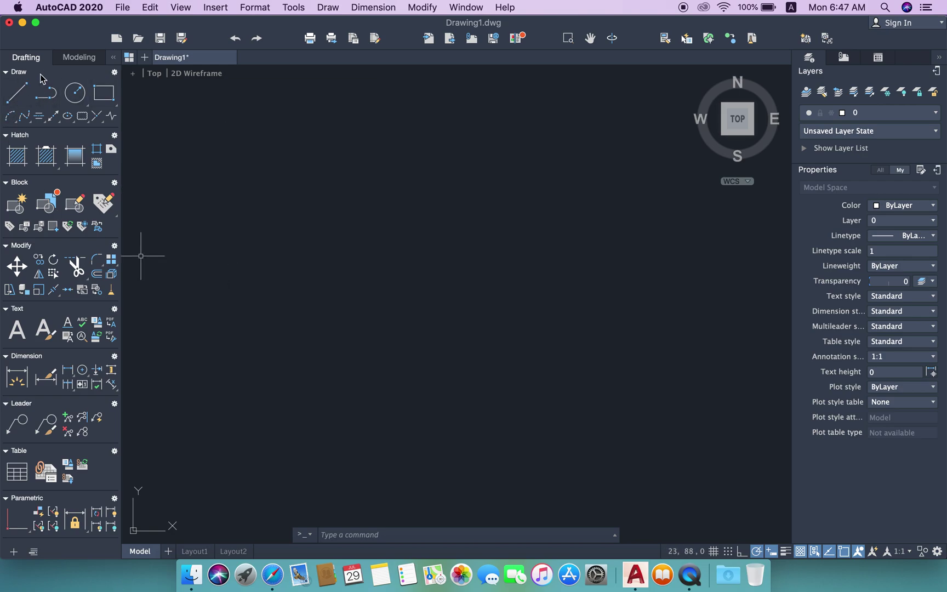
# Draw a closed three-line triangle with lower-left, top apex and lower-right corners
pyautogui.moveTo(237, 209); pyautogui.dragTo(233, 224, button='middle')
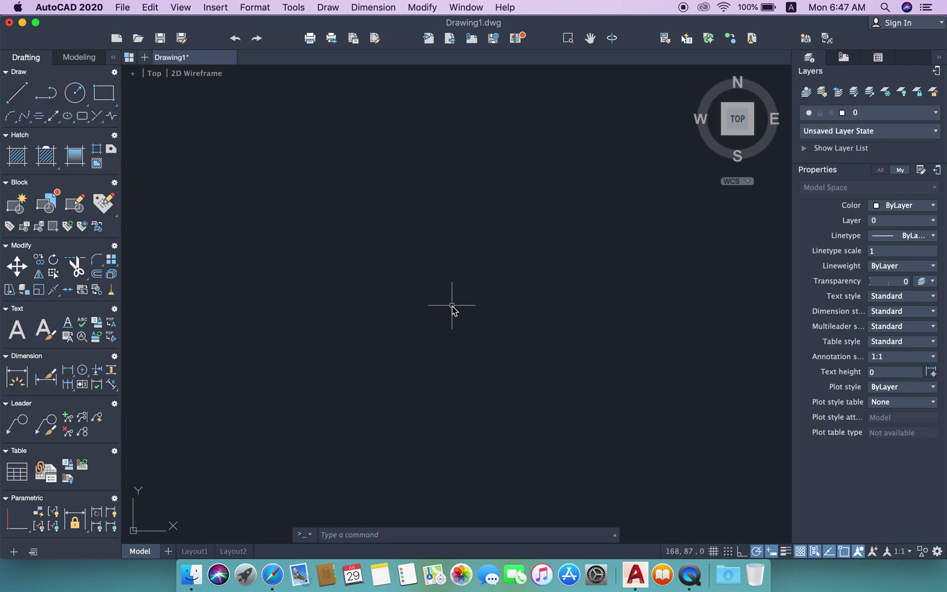
pyautogui.write('l')
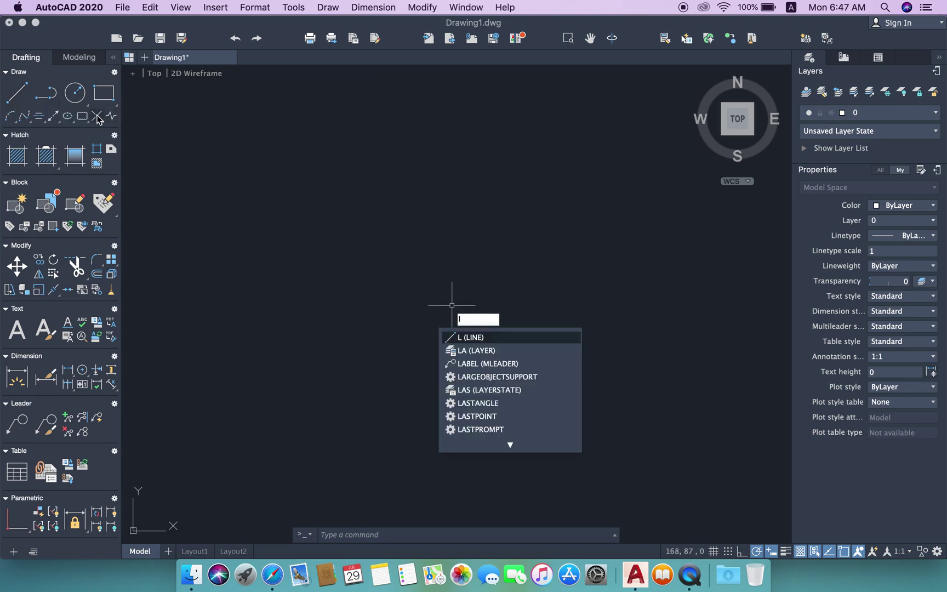
pyautogui.press('Escape')
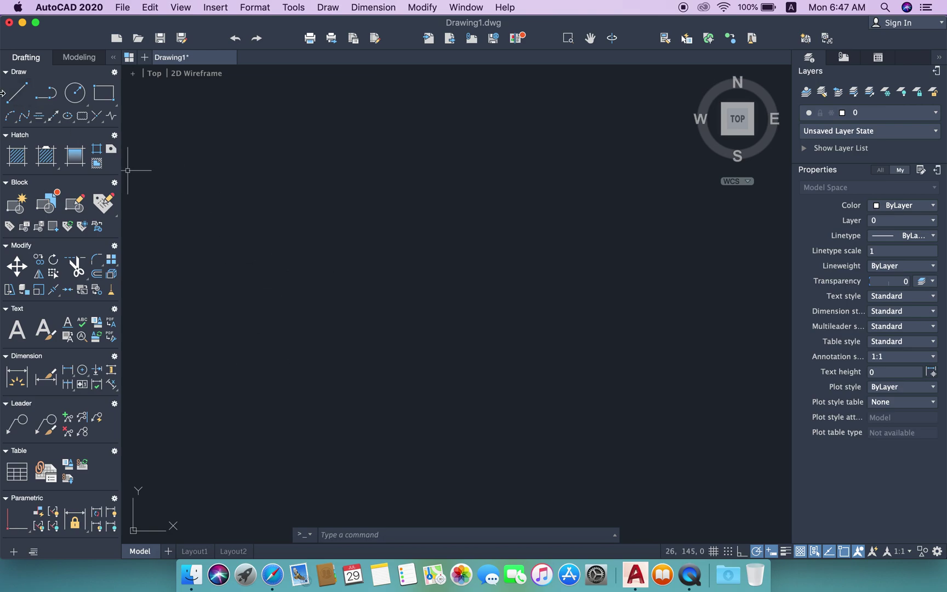
pyautogui.click(16, 92)
pyautogui.click(236, 412)
pyautogui.click(427, 177)
pyautogui.click(621, 401)
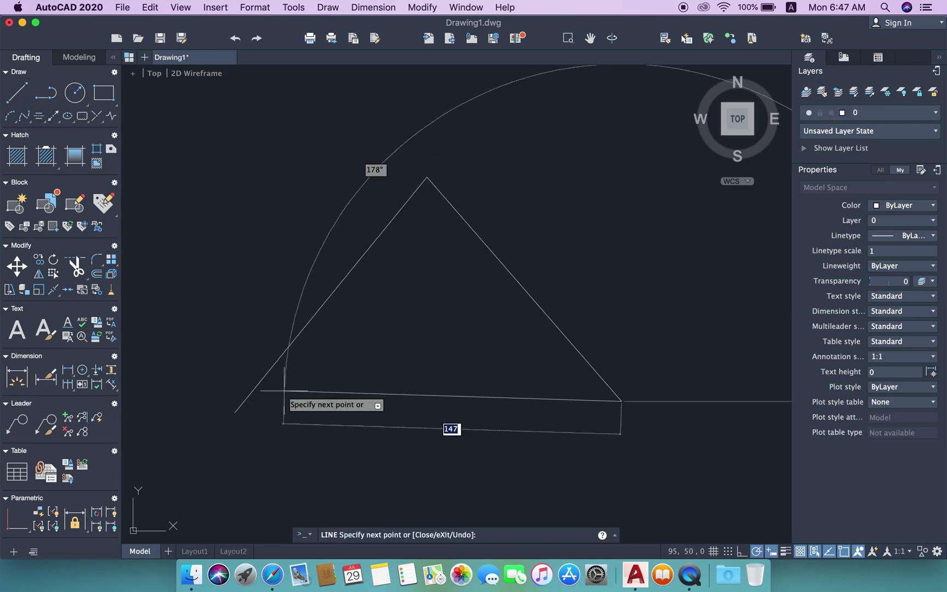
pyautogui.click(235, 412)
pyautogui.press('Return')
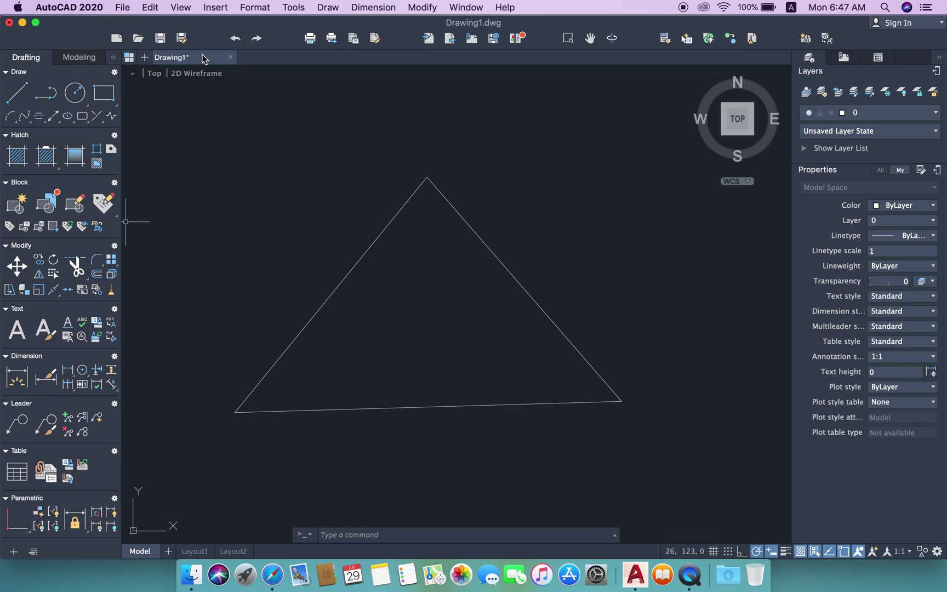
pyautogui.click(657, 424)
# Select the triangle and begin an erase, then cancel and clear the selection
pyautogui.click(257, 148)
pyautogui.hscroll(2, 301, 192)
pyautogui.scroll(3, 300, 192)
pyautogui.scroll(-2, 260, 167)
pyautogui.scroll(-2, 328, 226)
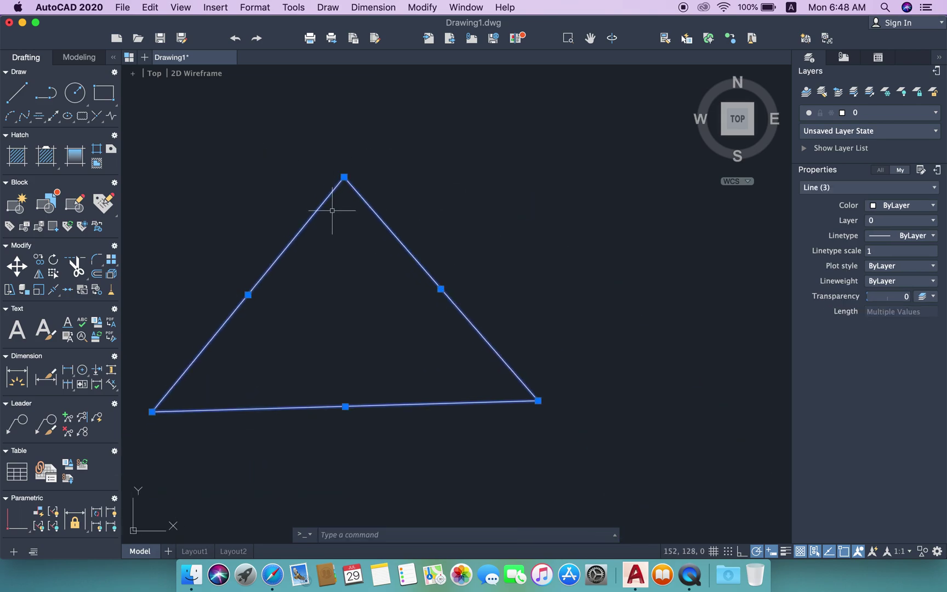
pyautogui.scroll(2, 322, 214)
pyautogui.write('e')
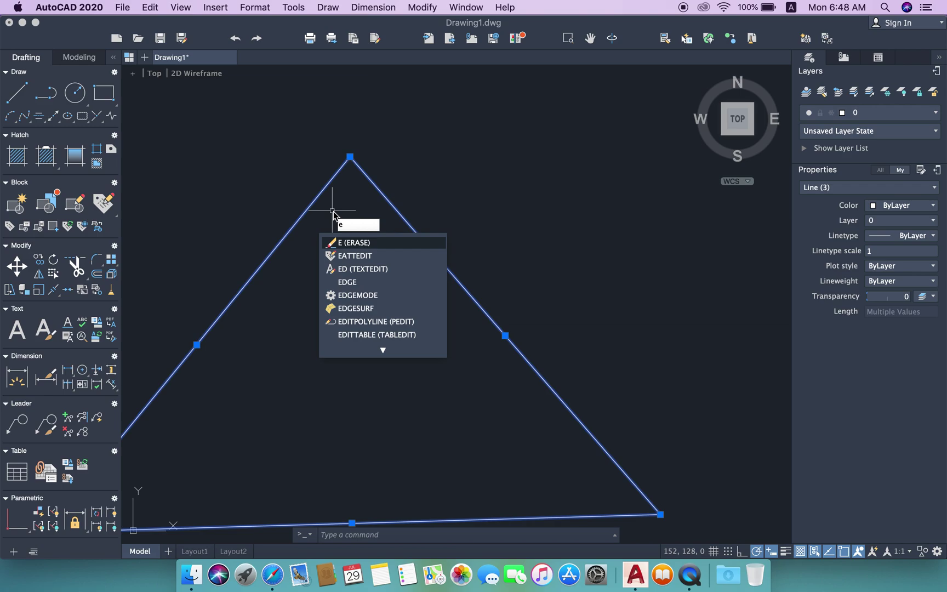
pyautogui.press('Escape')
pyautogui.scroll(-4, 333, 210)
pyautogui.hscroll(-2, 466, 254)
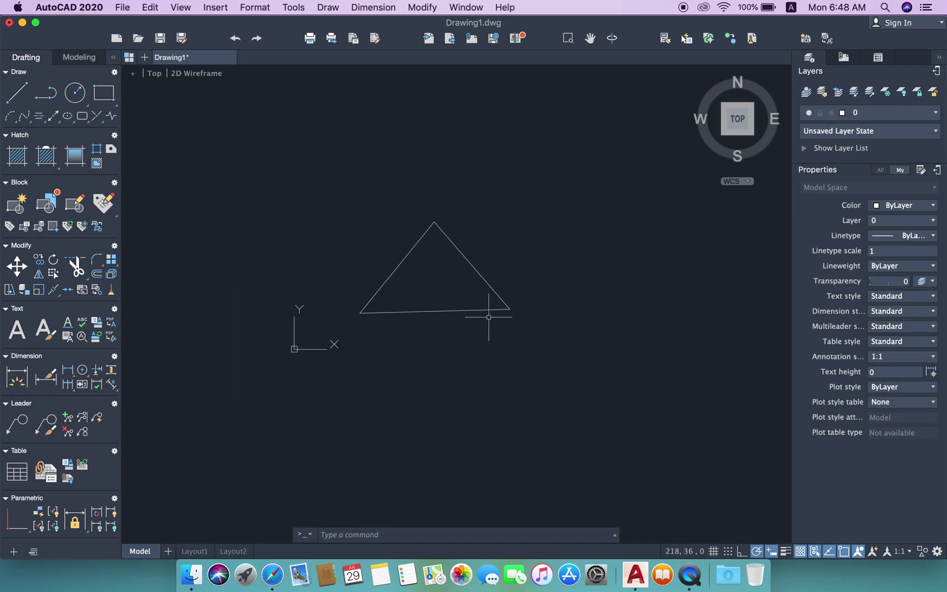
# Window-select the triangle's three lines and erase them with E
pyautogui.click(545, 347)
pyautogui.click(348, 186)
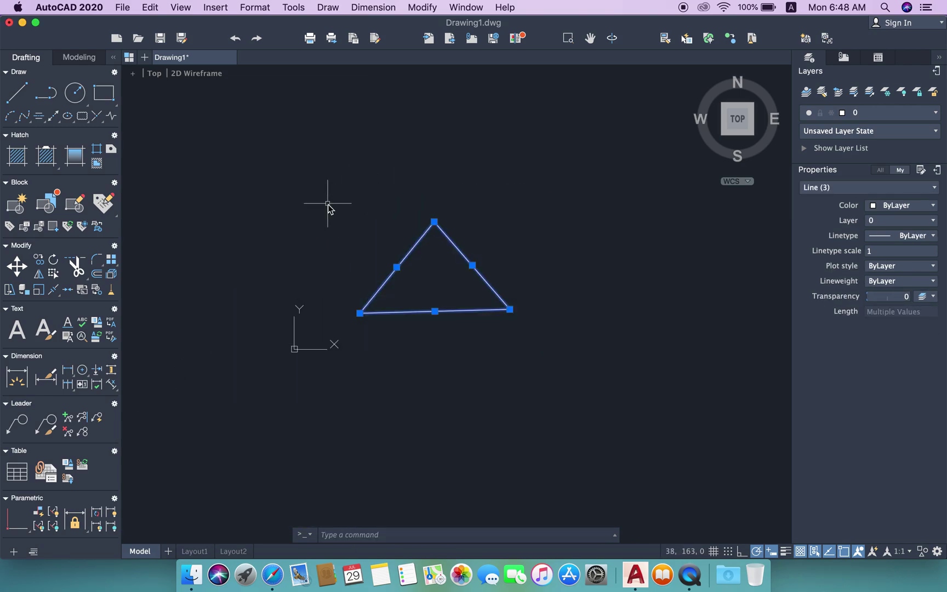
pyautogui.scroll(2, 327, 204)
pyautogui.write('e')
pyautogui.press('Return')
pyautogui.scroll(-3, 331, 201)
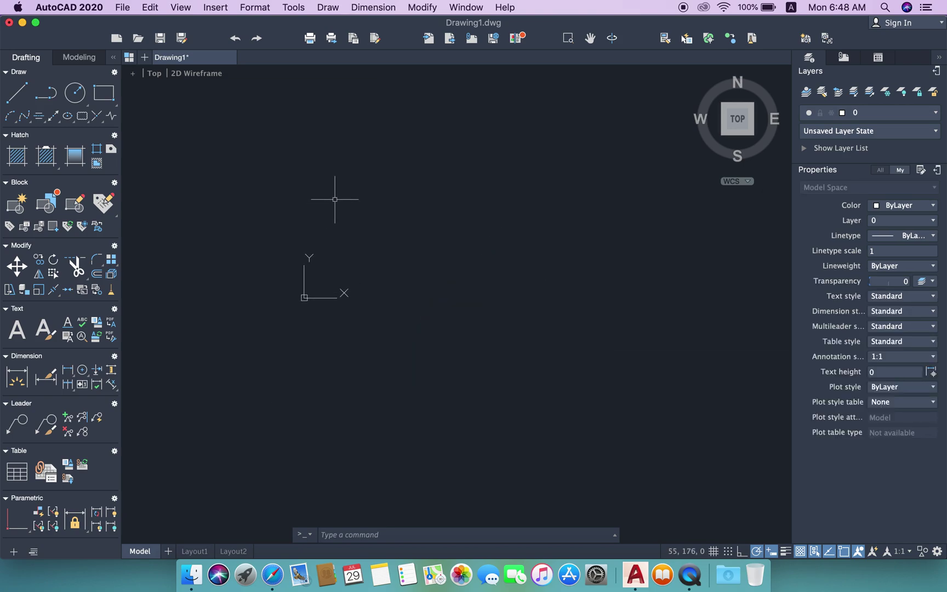
# Start a new line with L and place its first point
pyautogui.write('l')
pyautogui.press('Return')
pyautogui.click(304, 183)
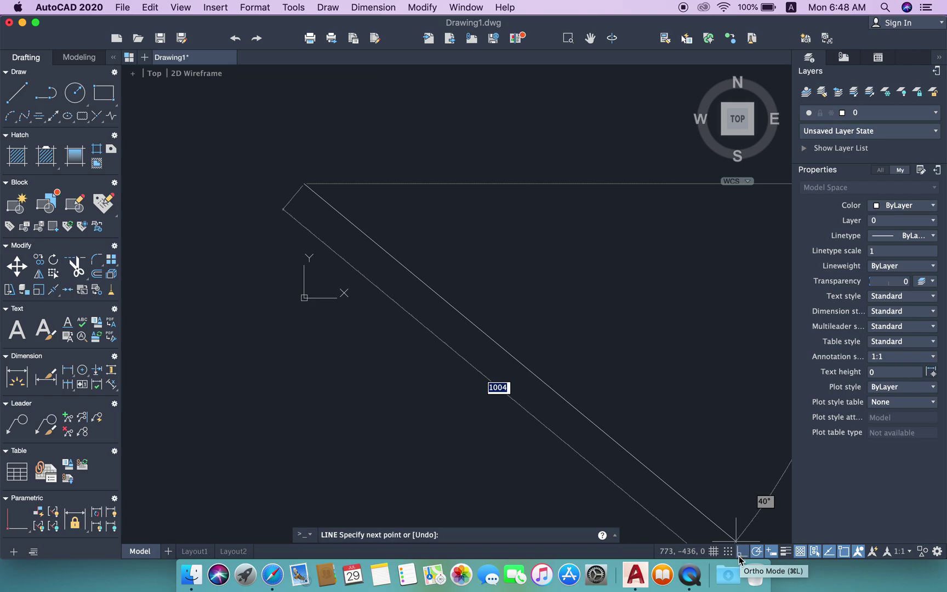
# Turn on Ortho Mode and finish the 1000-long vertical line
pyautogui.scroll(-3, 659, 349)
pyautogui.scroll(3, 740, 491)
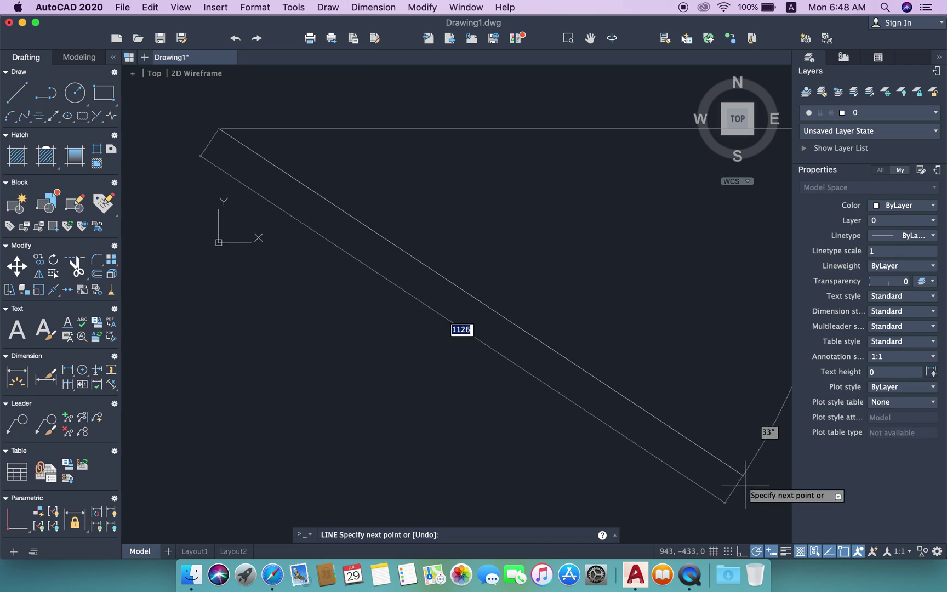
pyautogui.click(740, 551)
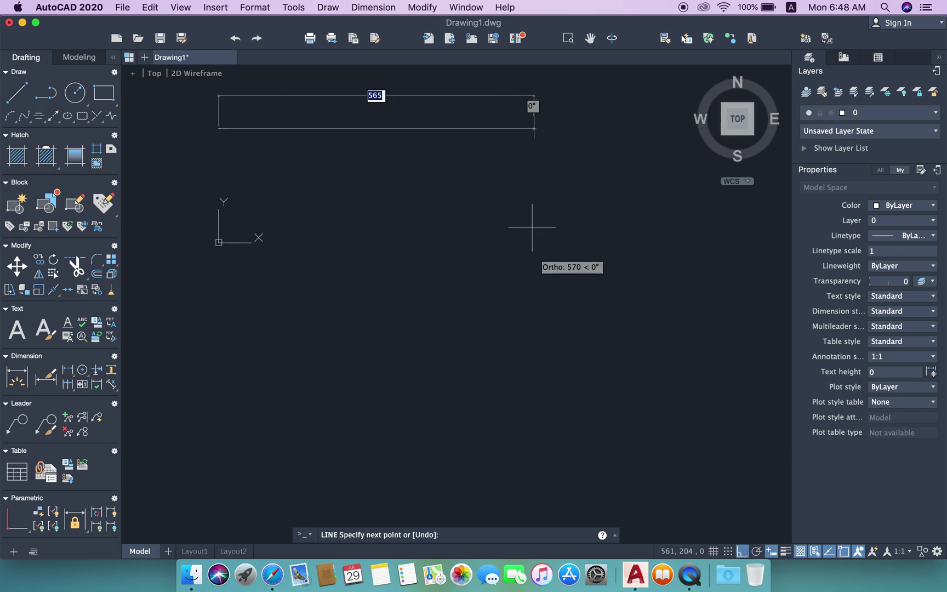
pyautogui.scroll(-5, 438, 274)
pyautogui.scroll(4, 387, 254)
pyautogui.write('1000')
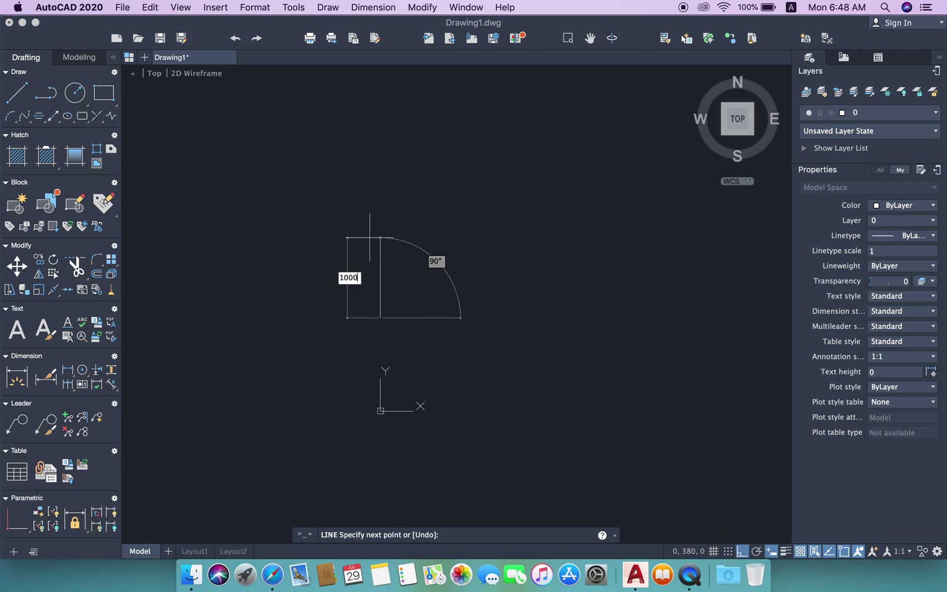
pyautogui.scroll(3, 370, 237)
pyautogui.press('Escape')
# Select the vertical line and delete it
pyautogui.scroll(3, 422, 381)
pyautogui.scroll(-2, 437, 256)
pyautogui.moveTo(477, 332); pyautogui.dragTo(339, 249)
pyautogui.scroll(-1, 335, 286)
pyautogui.press('Delete')
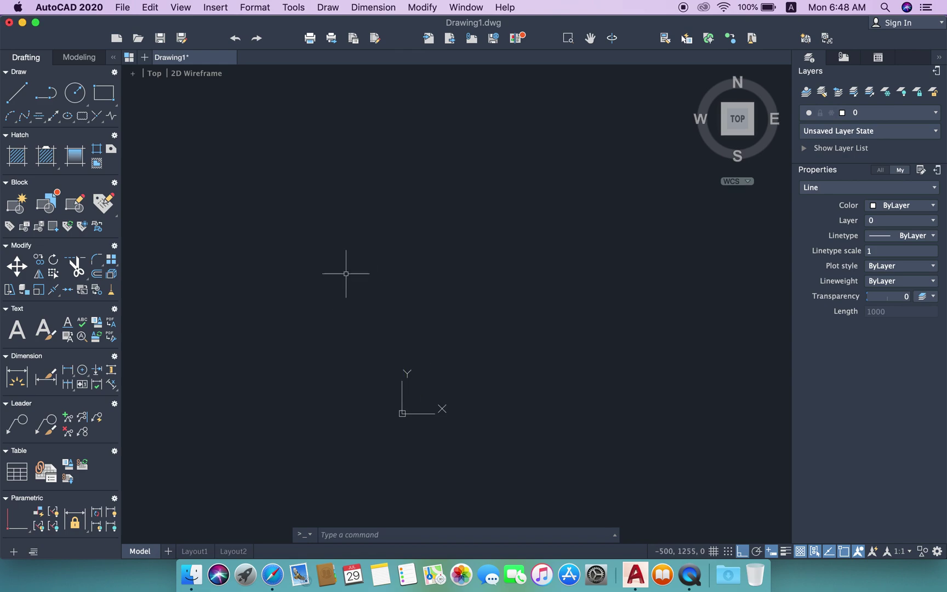
# Draw a new line with a 1000-long horizontal segment
pyautogui.press('Return')
pyautogui.click(335, 286)
pyautogui.click(330, 250)
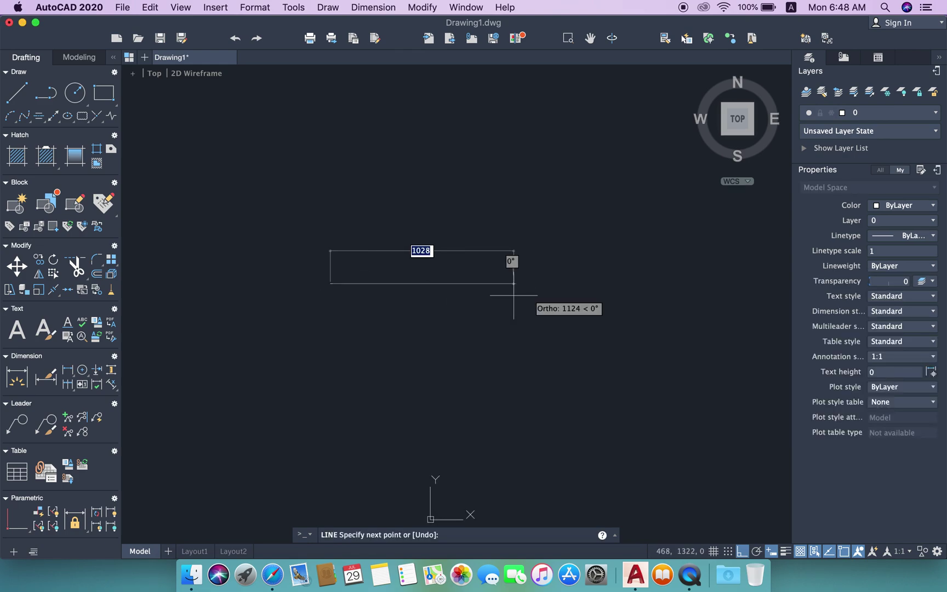
pyautogui.write('1')
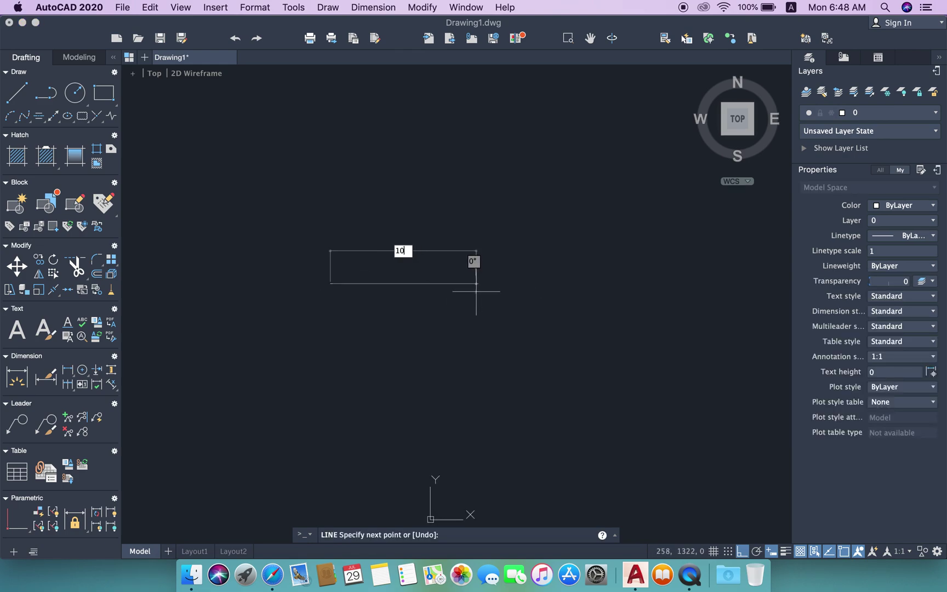
pyautogui.press('Return')
pyautogui.press('Escape')
# Window-select the horizontal line and delete it
pyautogui.scroll(2, 442, 319)
pyautogui.scroll(2, 417, 307)
pyautogui.scroll(-2, 436, 264)
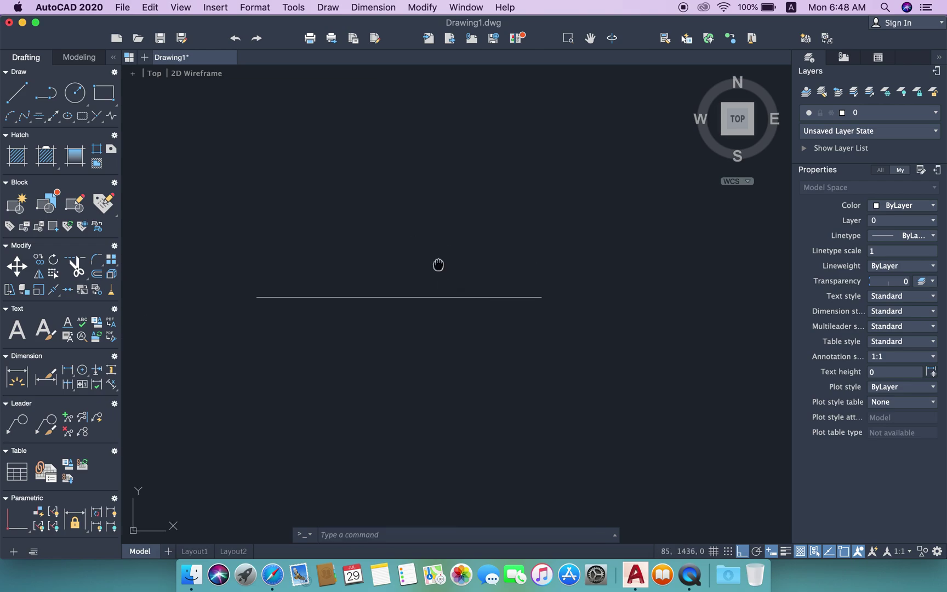
pyautogui.scroll(2, 338, 207)
pyautogui.hscroll(-2, 323, 241)
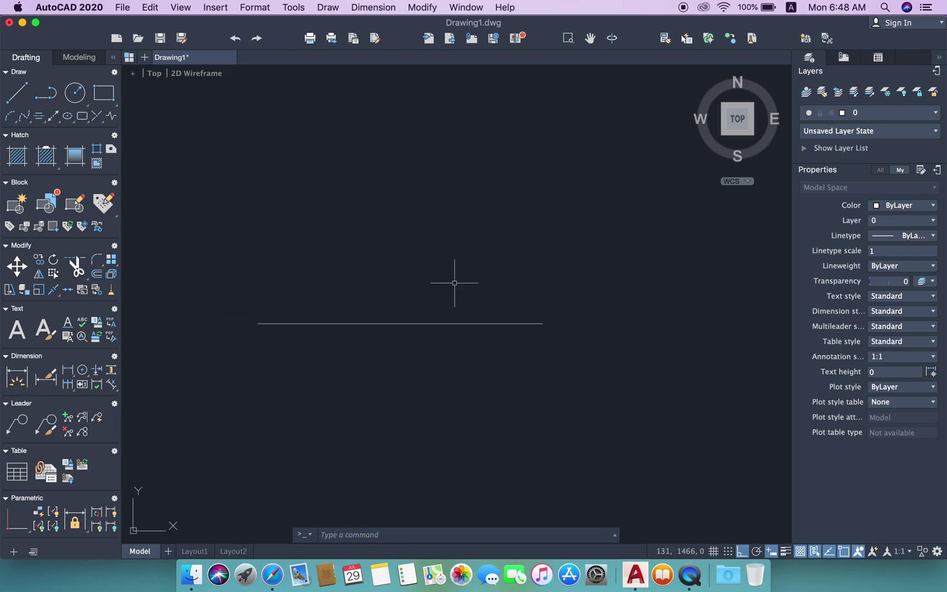
pyautogui.scroll(-2, 434, 287)
pyautogui.hscroll(1, 439, 263)
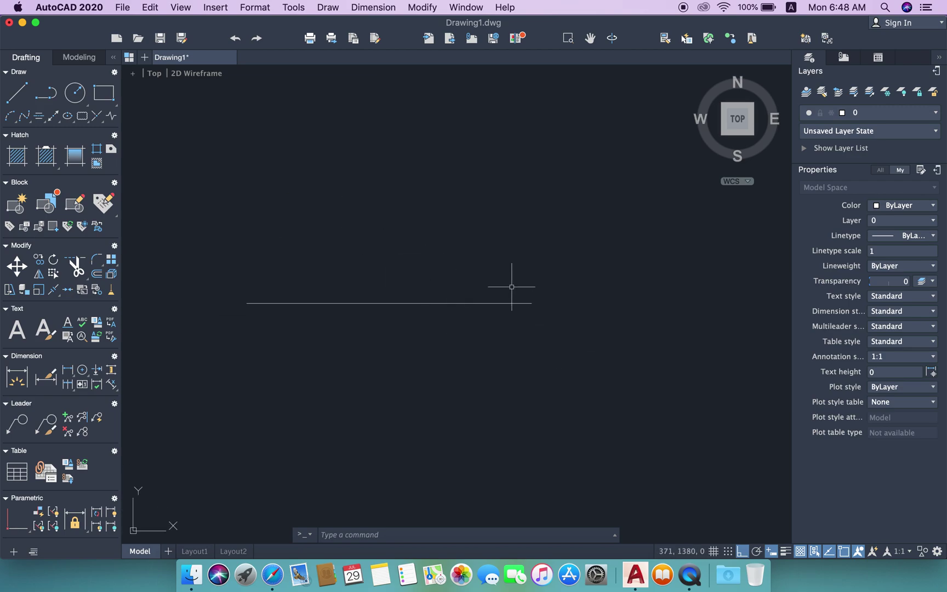
pyautogui.click(570, 331)
pyautogui.click(526, 300)
pyautogui.scroll(-1, 390, 253)
pyautogui.hscroll(-1, 390, 253)
pyautogui.press('Delete')
pyautogui.scroll(-2, 390, 262)
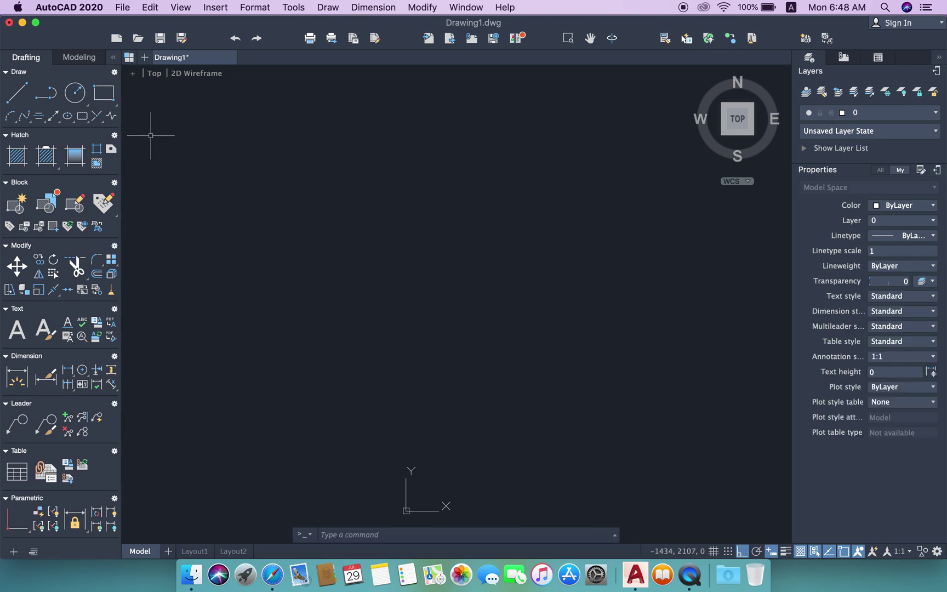
# Draw the square's first two 1000-long sides, horizontal then vertical
pyautogui.click(15, 99)
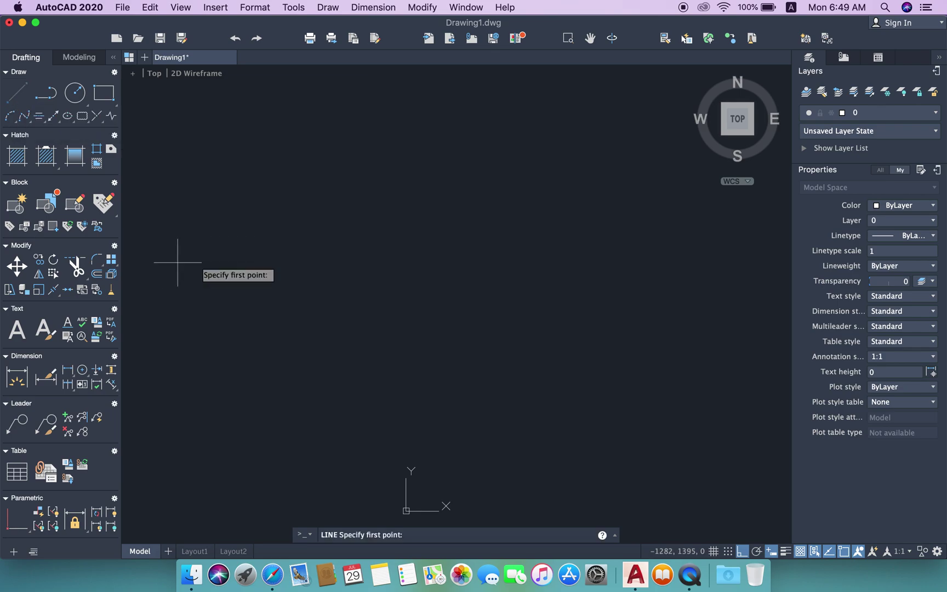
pyautogui.click(196, 248)
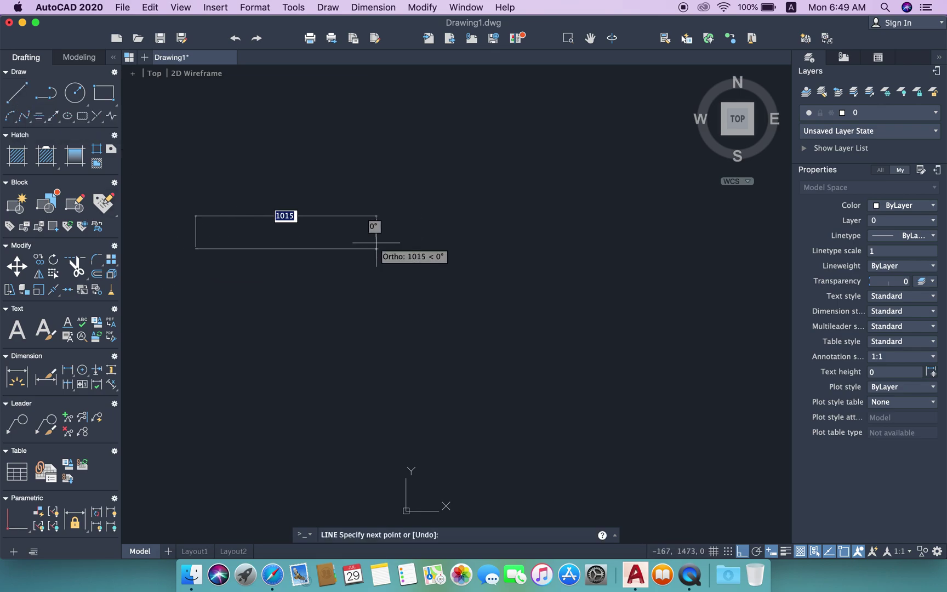
pyautogui.write('1')
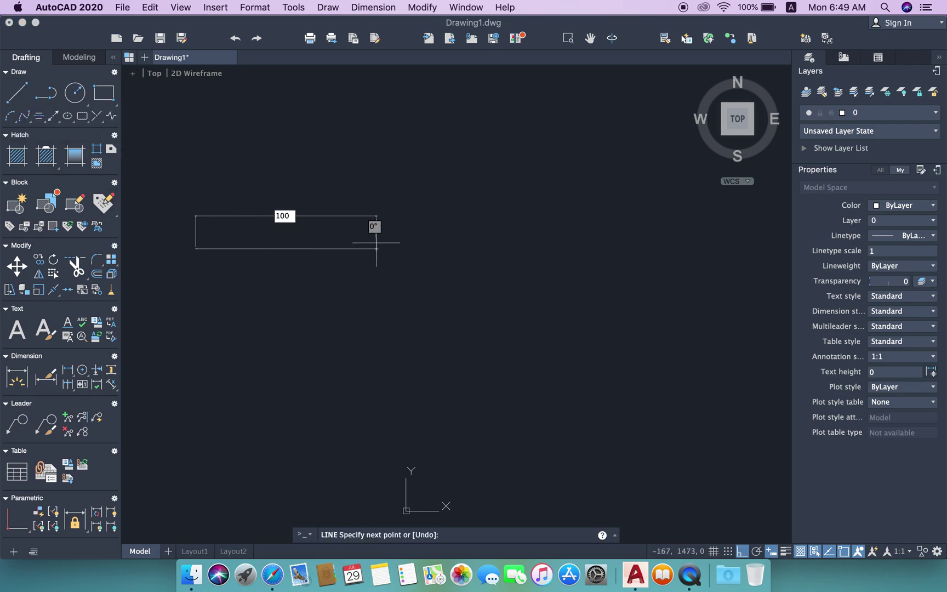
pyautogui.press('Return')
pyautogui.scroll(3, 387, 304)
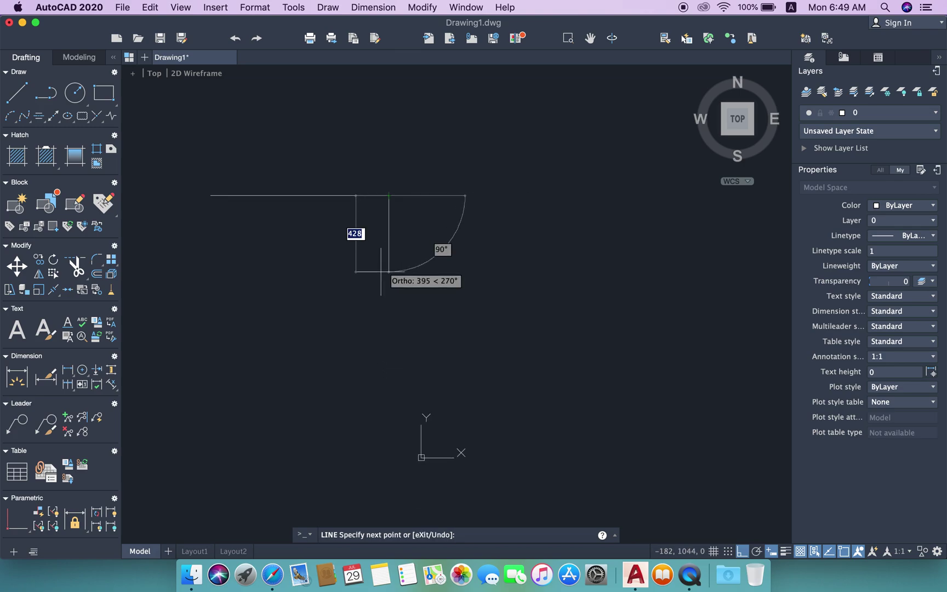
pyautogui.scroll(-1, 355, 326)
pyautogui.write('1000')
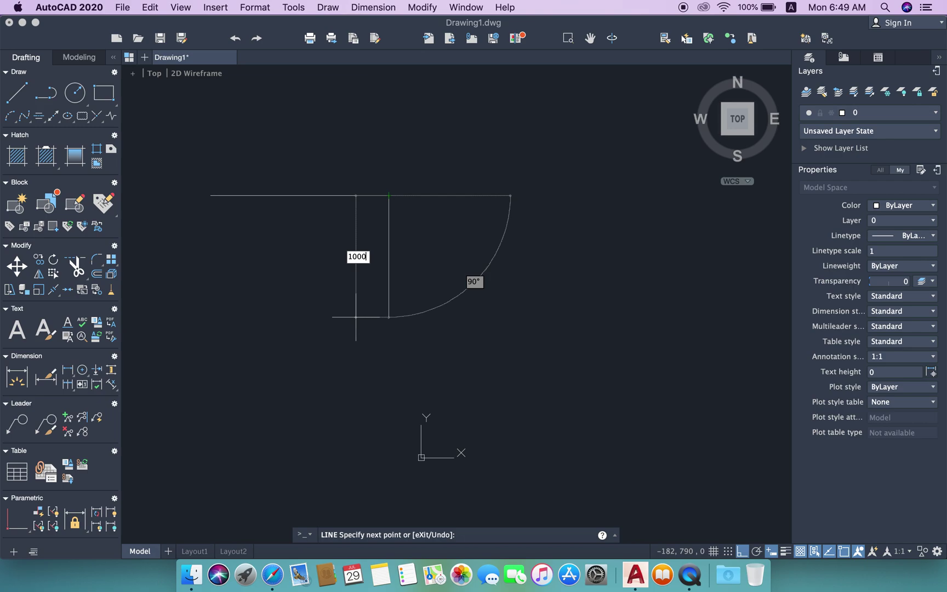
pyautogui.press('Return')
# Add the 1000-long bottom side and close the square
pyautogui.write('1000')
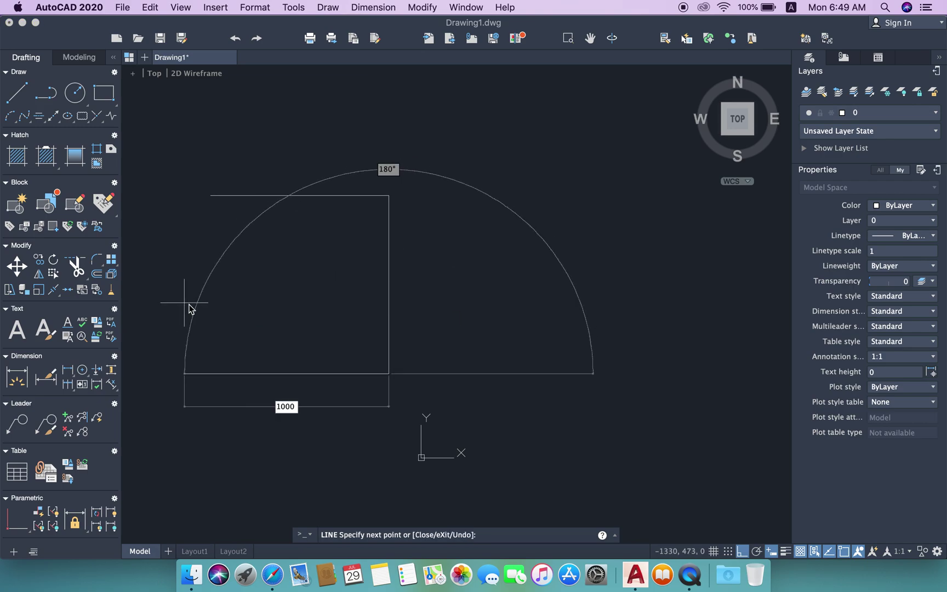
pyautogui.press('Return')
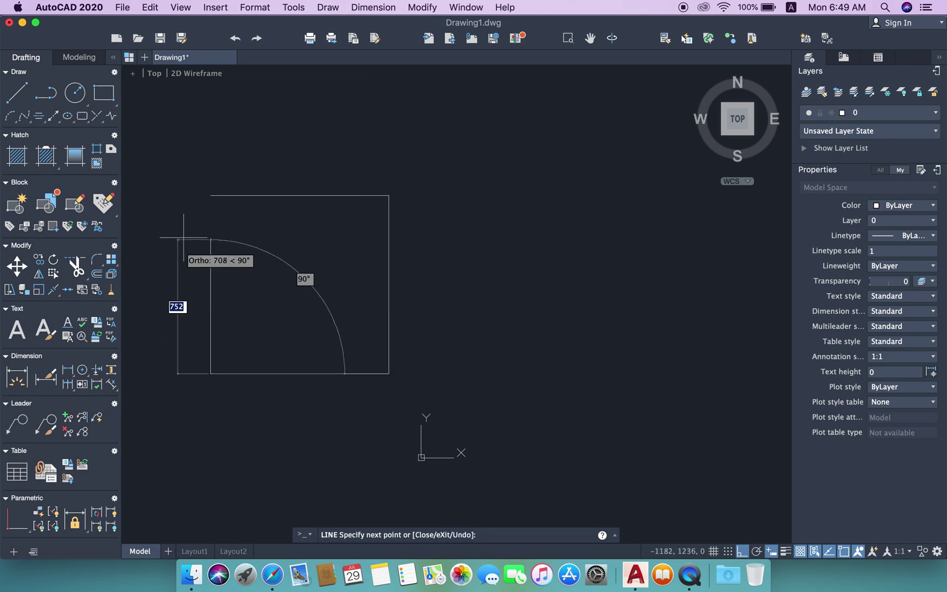
pyautogui.click(210, 195)
pyautogui.press('Return')
pyautogui.scroll(-2, 241, 200)
pyautogui.hscroll(-2, 241, 200)
pyautogui.scroll(-2, 329, 184)
pyautogui.hscroll(-2, 329, 183)
pyautogui.hscroll(5, 333, 202)
pyautogui.hscroll(-5, 239, 165)
pyautogui.scroll(1, 239, 165)
pyautogui.hscroll(-1, 303, 177)
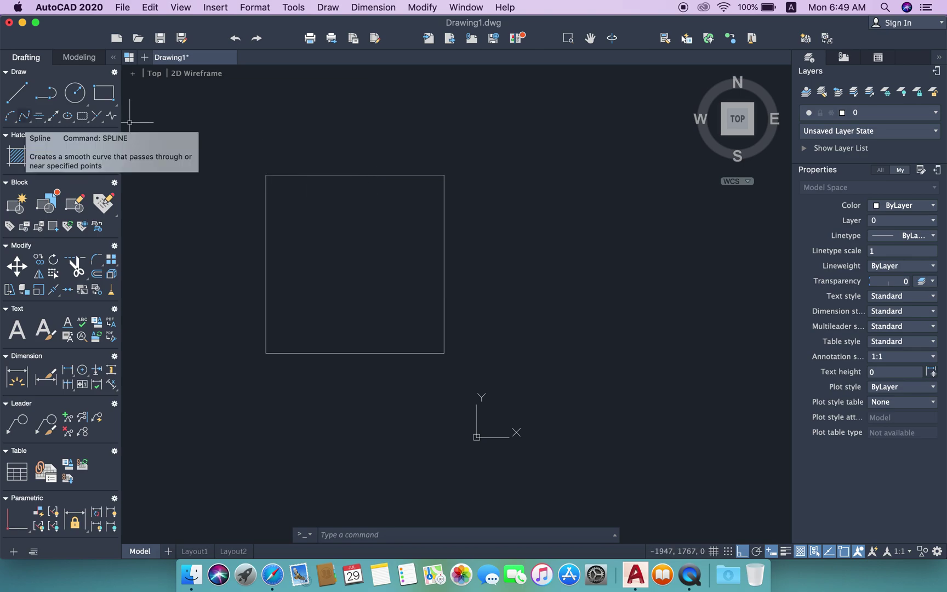
# Place a horizontal construction line using XL with the Hor option
pyautogui.hscroll(1, 344, 186)
pyautogui.hscroll(1, 266, 177)
pyautogui.scroll(-3, 312, 165)
pyautogui.hscroll(1, 302, 141)
pyautogui.hscroll(-2, 234, 153)
pyautogui.write('xl')
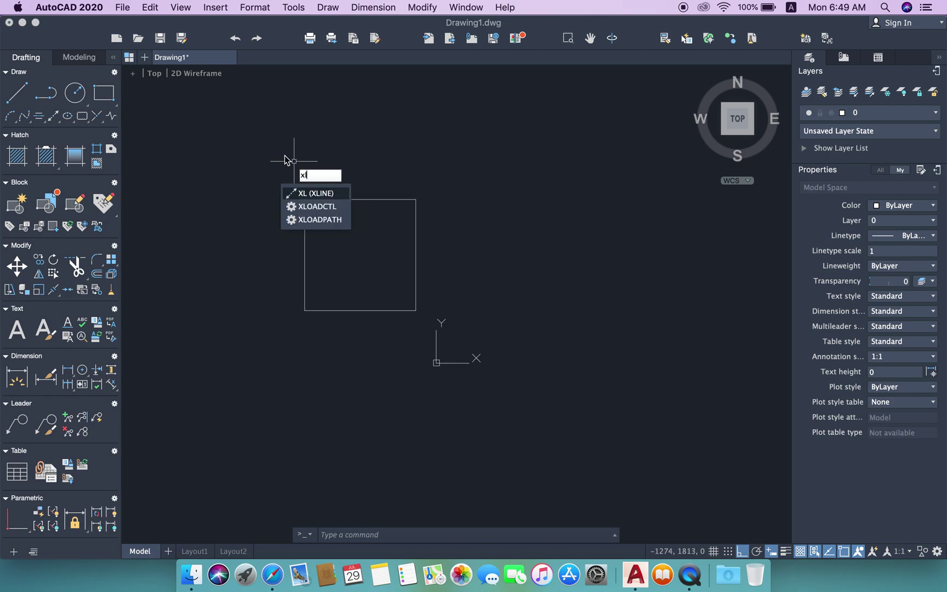
pyautogui.press('Return')
pyautogui.write('h')
pyautogui.press('Return')
pyautogui.click(423, 146)
pyautogui.press('Return')
# Place a vertical construction line with the Ver option
pyautogui.scroll(-2, 406, 175)
pyautogui.scroll(-4, 415, 263)
pyautogui.hscroll(1, 461, 250)
pyautogui.scroll(2, 431, 240)
pyautogui.hscroll(1, 385, 228)
pyautogui.scroll(2, 402, 249)
pyautogui.press('Return')
pyautogui.click(430, 378)
pyautogui.click(438, 199)
pyautogui.press('Return')
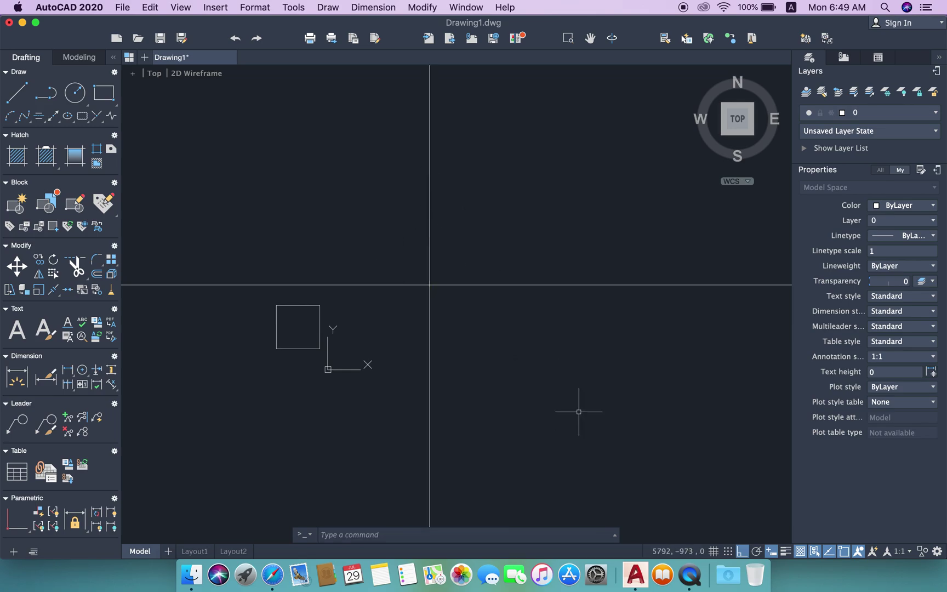
# Turn off Ortho Mode and place a sloping construction line through two points
pyautogui.click(742, 552)
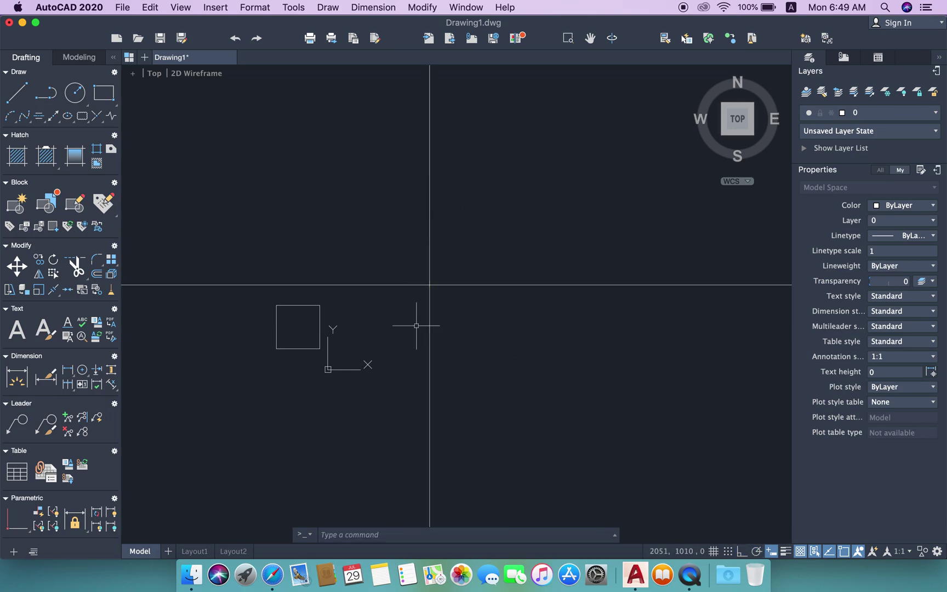
pyautogui.write('xl')
pyautogui.press('Return')
pyautogui.click(277, 254)
pyautogui.click(537, 177)
pyautogui.press('Return')
pyautogui.scroll(2, 356, 328)
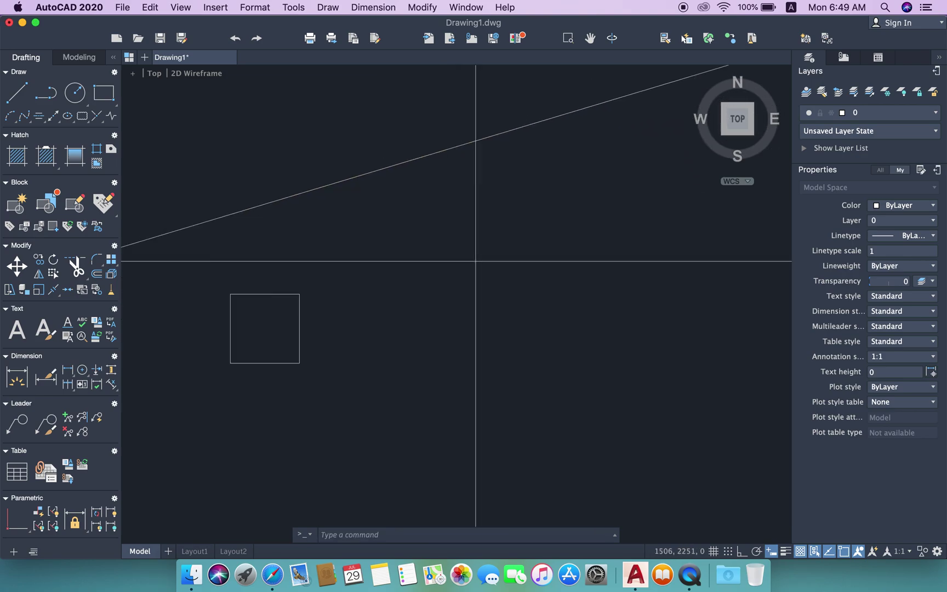
# Start a new line and place its first point beside the square
pyautogui.write('l')
pyautogui.press('Return')
pyautogui.click(426, 366)
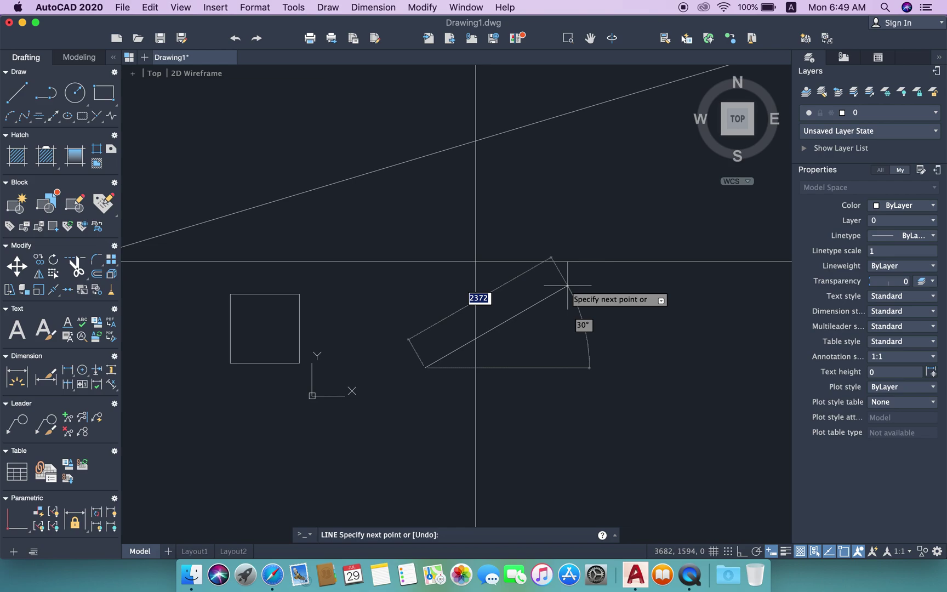
pyautogui.write('1000')
pyautogui.press('Tab')
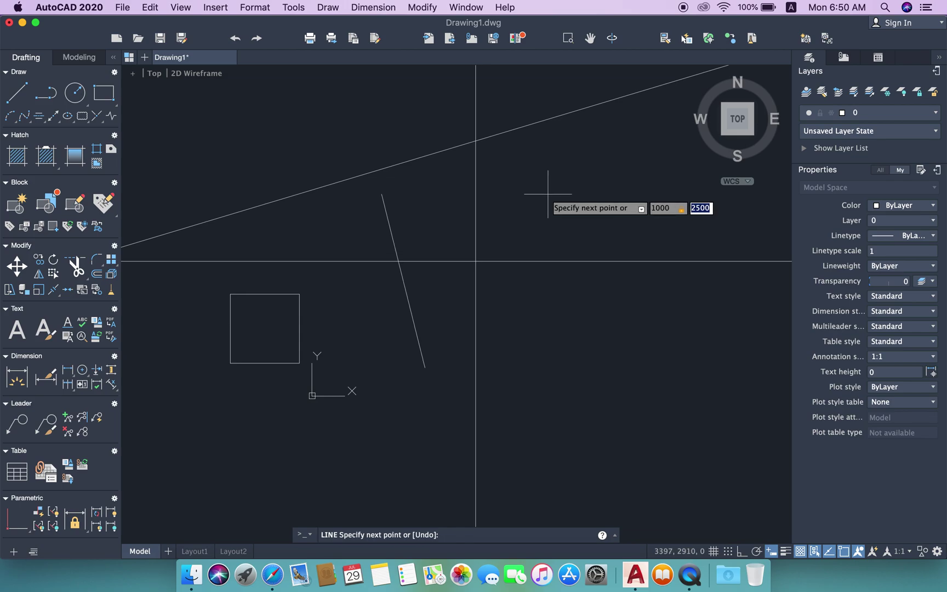
pyautogui.press('Escape')
pyautogui.hscroll(-3, 509, 274)
pyautogui.hscroll(-2, 500, 321)
pyautogui.scroll(-2, 504, 322)
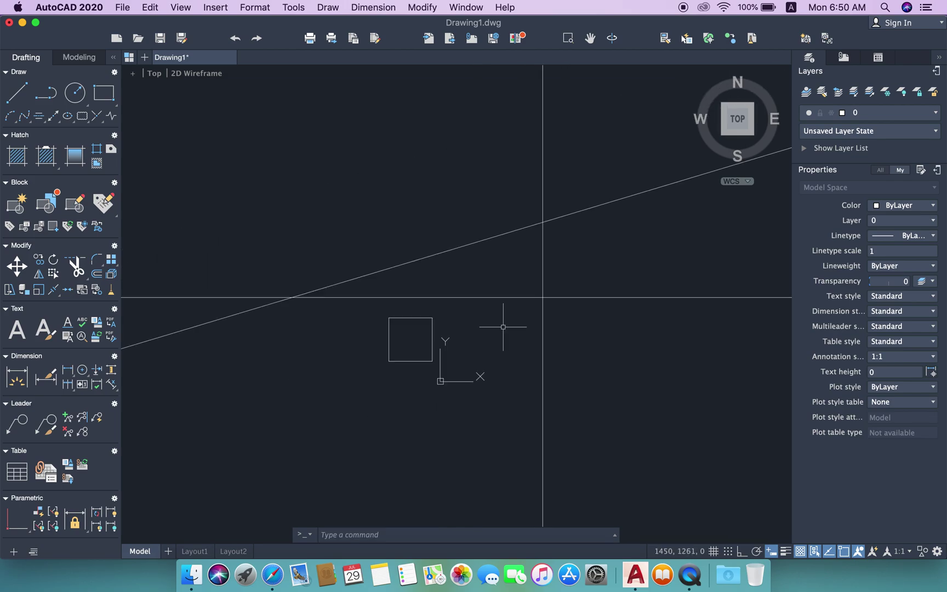
pyautogui.hscroll(-2, 510, 322)
pyautogui.scroll(-2, 476, 324)
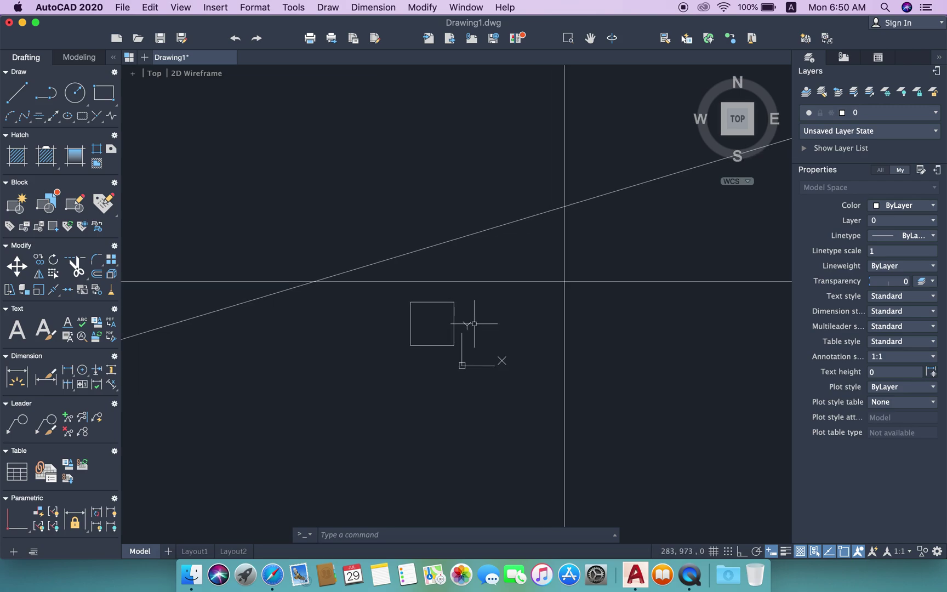
pyautogui.write('l')
pyautogui.press('Return')
pyautogui.hscroll(2, 384, 268)
pyautogui.hscroll(3, 397, 343)
# Draw a 4170-long sloping line below the horizontal construction line and select it
pyautogui.click(399, 404)
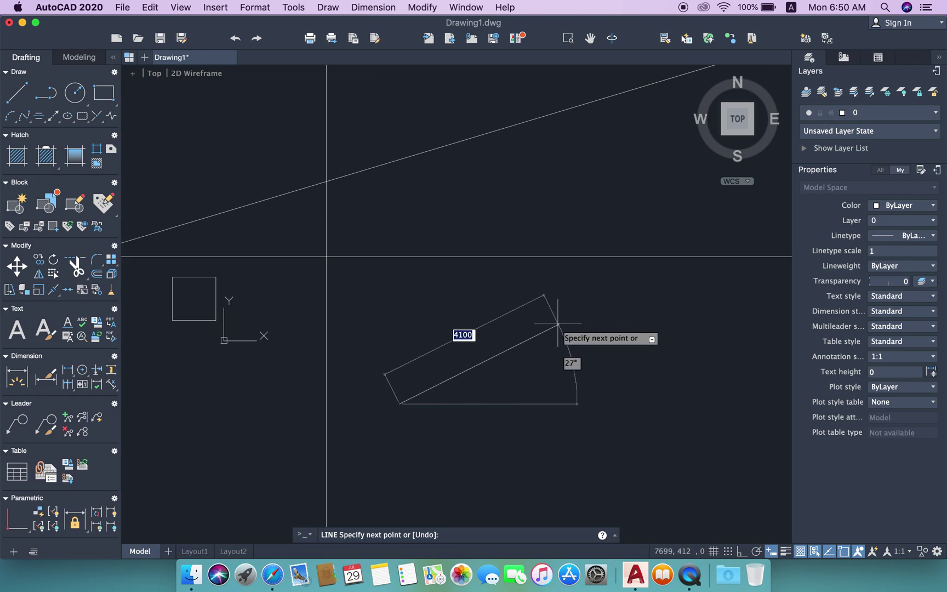
pyautogui.click(558, 318)
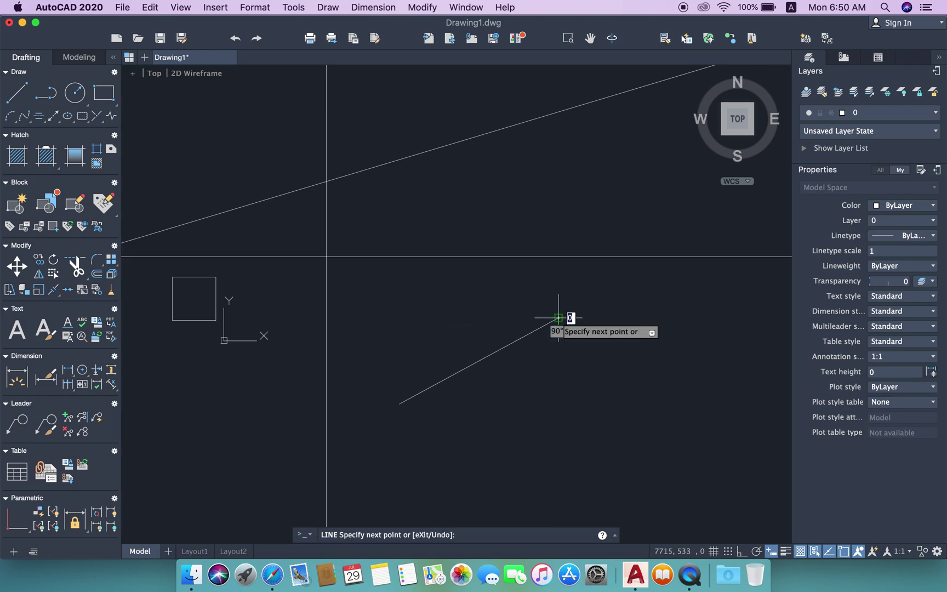
pyautogui.press('Return')
pyautogui.click(555, 320)
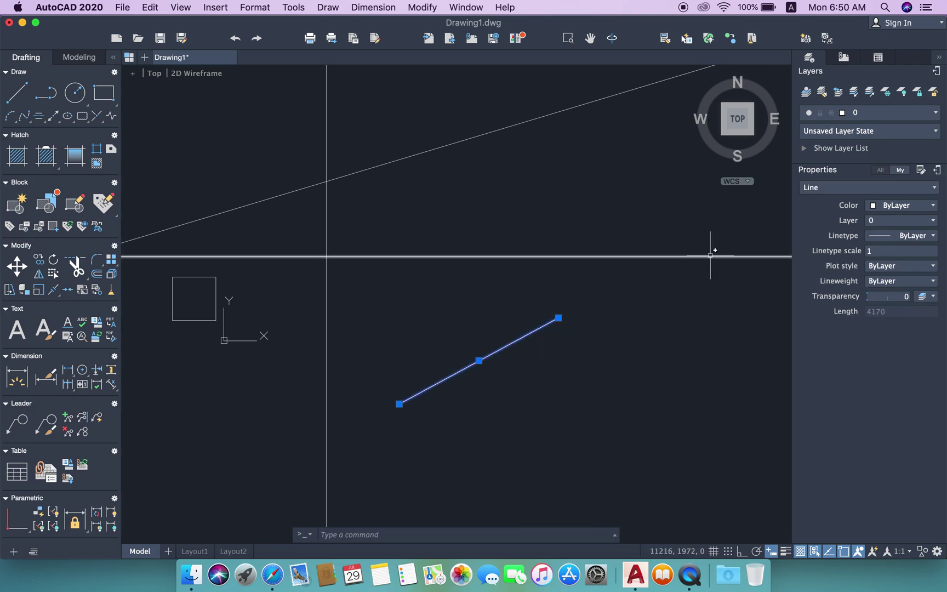
pyautogui.click(842, 58)
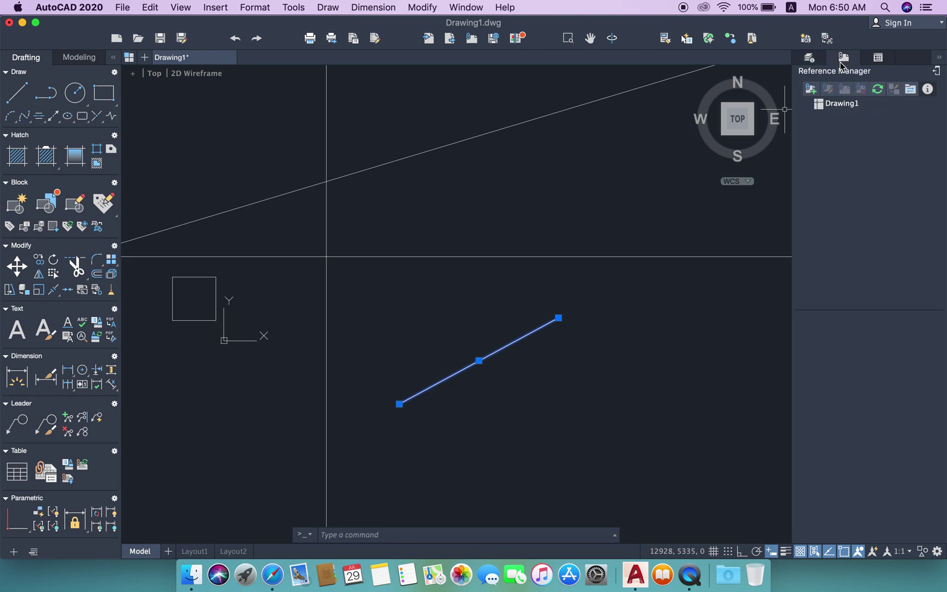
pyautogui.click(879, 58)
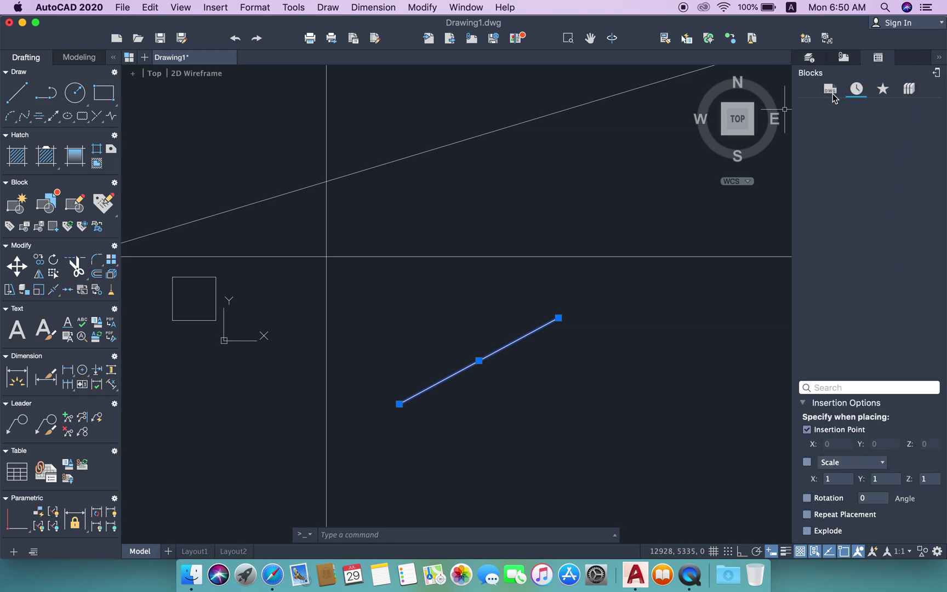
pyautogui.click(809, 57)
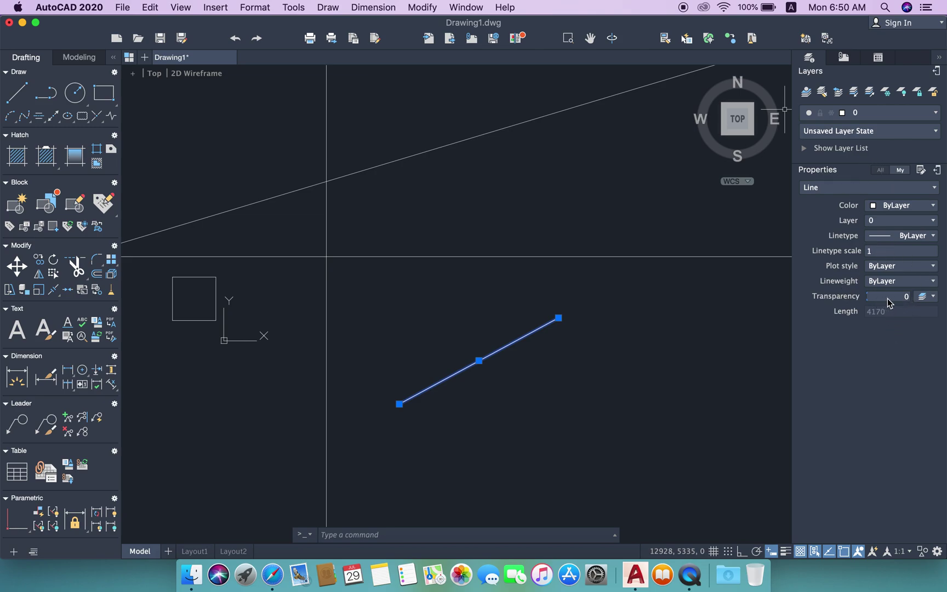
pyautogui.click(843, 58)
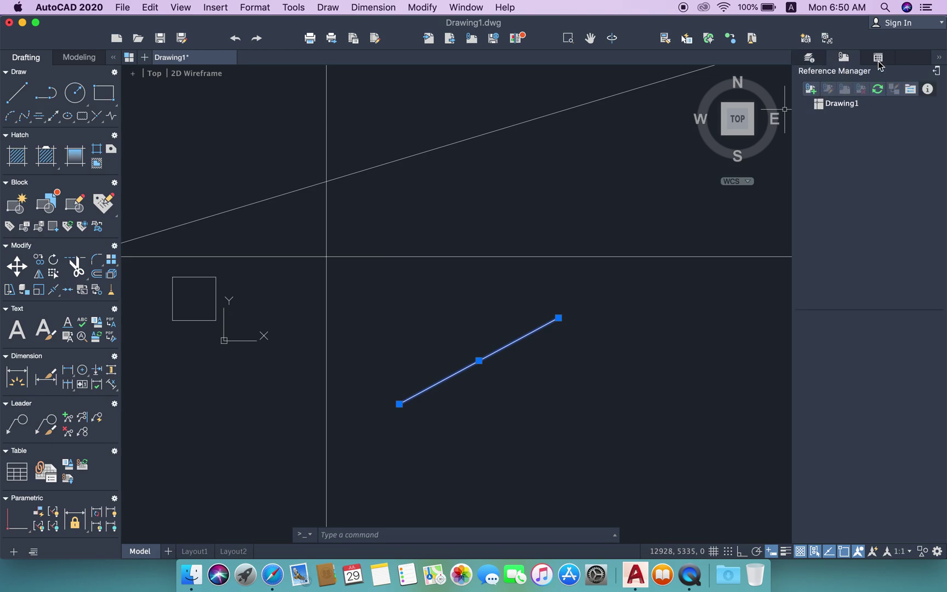
pyautogui.click(878, 58)
pyautogui.click(830, 90)
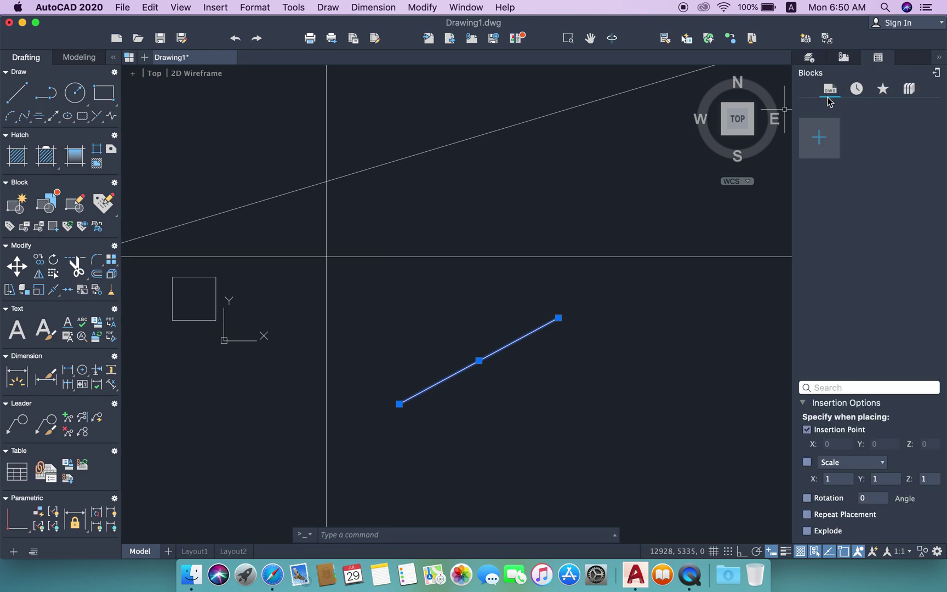
pyautogui.click(856, 90)
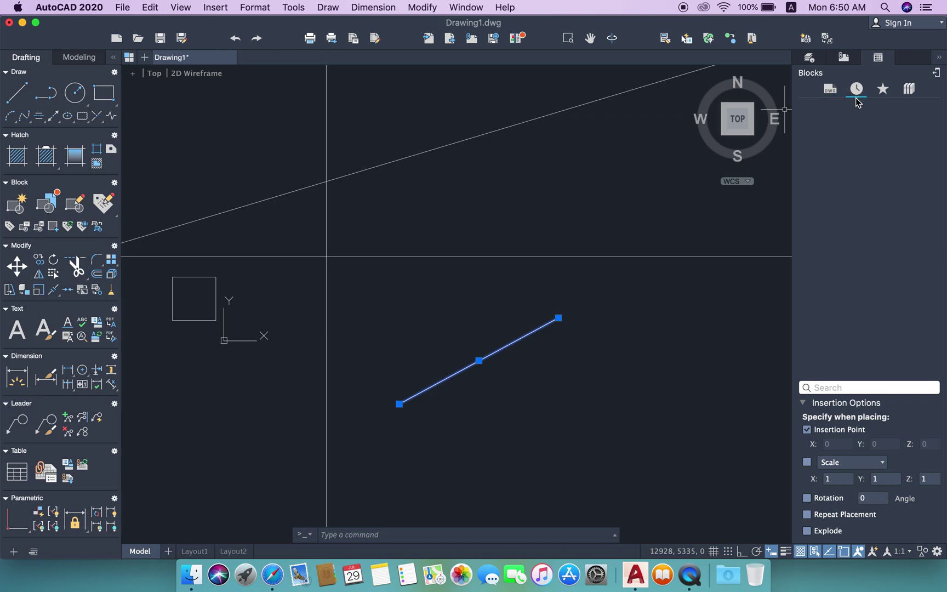
pyautogui.click(911, 92)
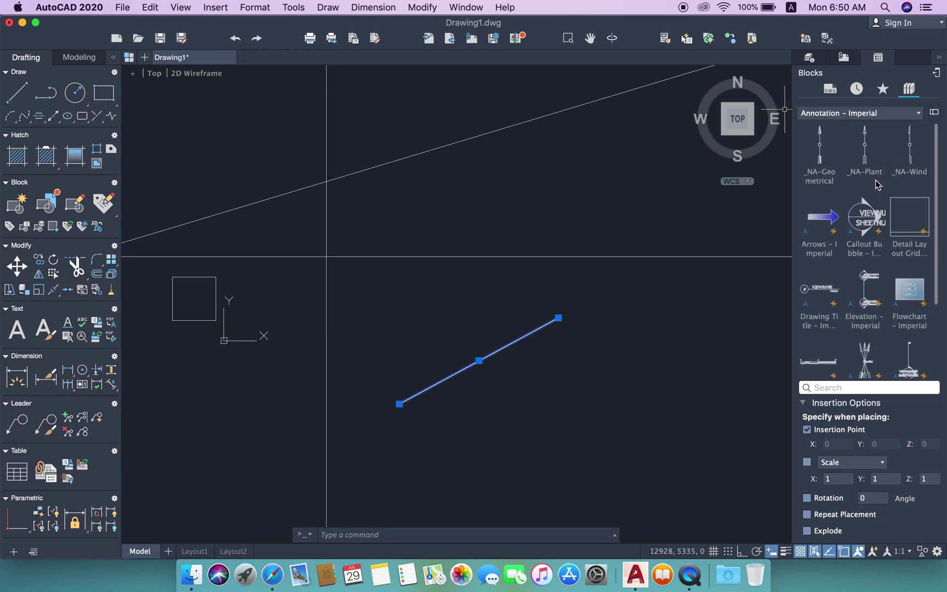
pyautogui.moveTo(939, 287); pyautogui.dragTo(939, 365)
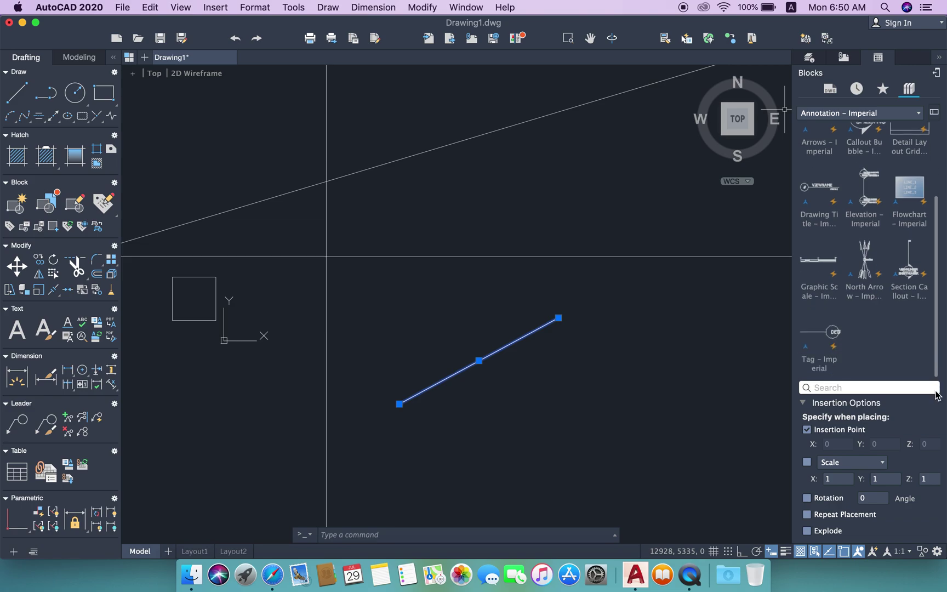
pyautogui.click(815, 63)
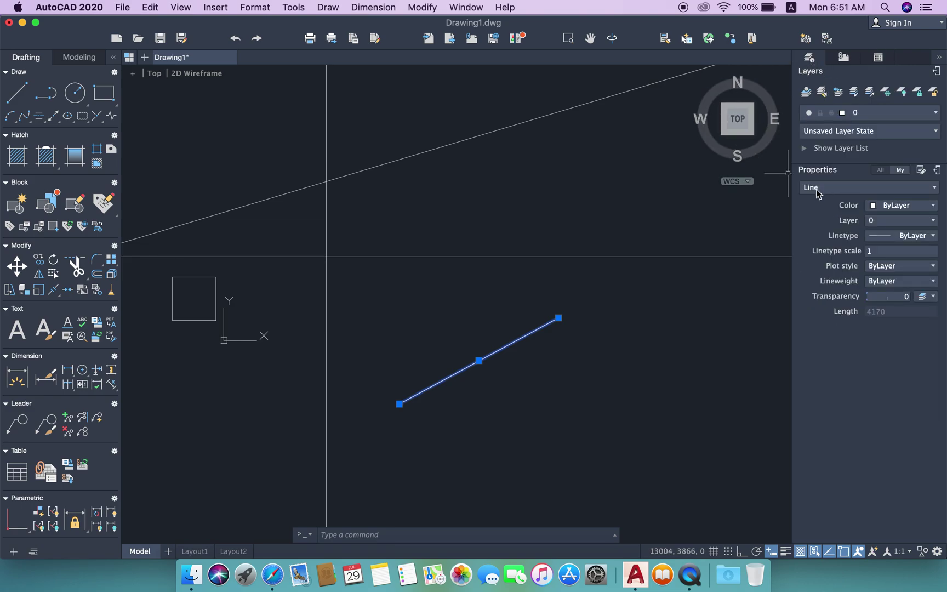
# Customize the Properties list and inspect the line's Length, Angle and Start X rows
pyautogui.click(888, 315)
pyautogui.click(920, 169)
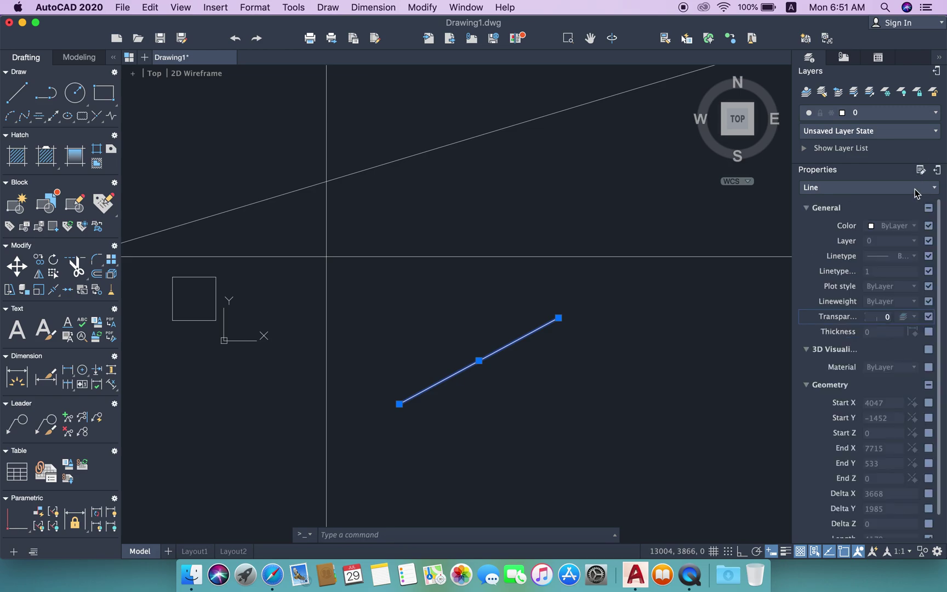
pyautogui.scroll(-2, 939, 248)
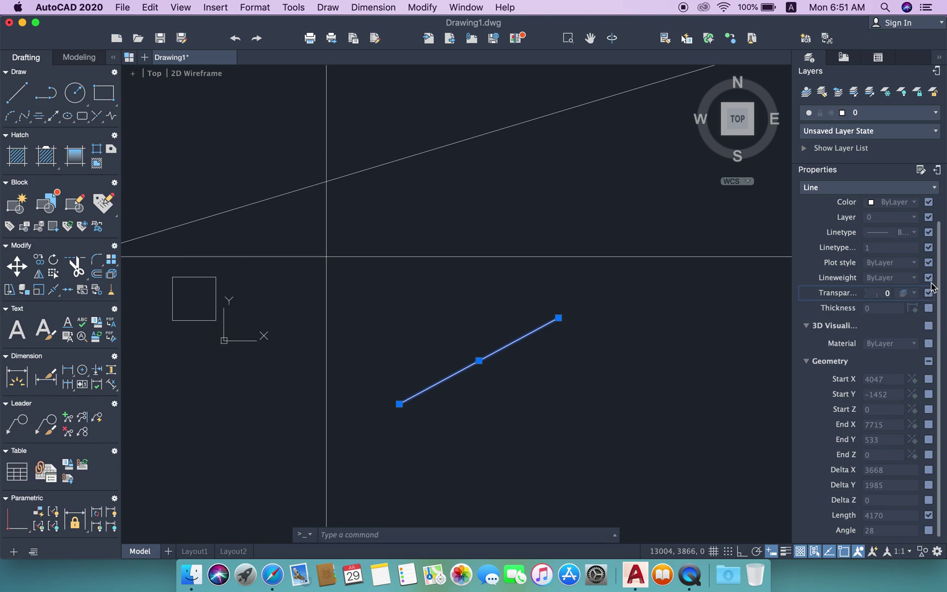
pyautogui.scroll(2, 941, 259)
pyautogui.scroll(-2, 942, 260)
pyautogui.click(888, 531)
pyautogui.click(881, 520)
pyautogui.click(888, 378)
pyautogui.click(620, 293)
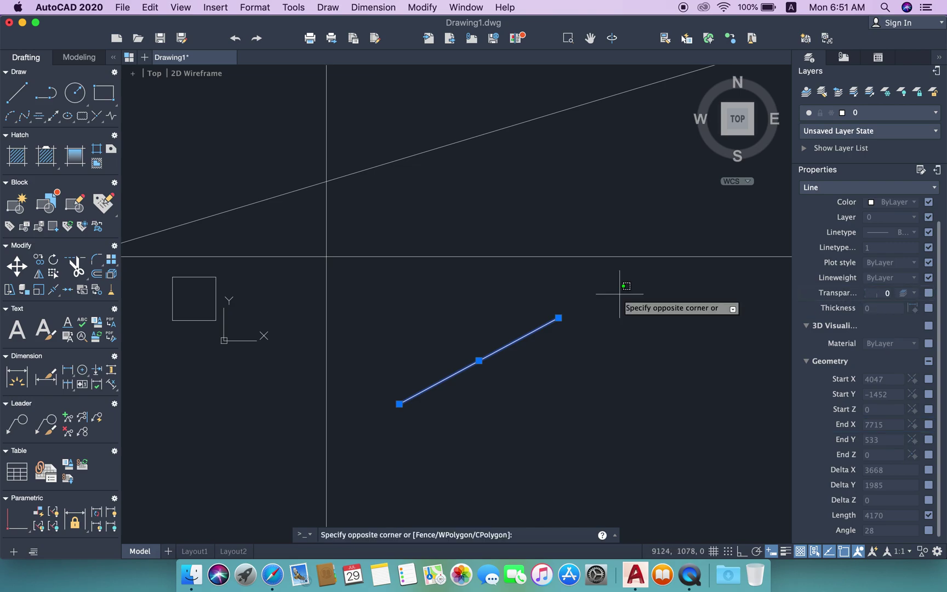
# Erase the three leftover lines using a crossing selection window
pyautogui.press('Escape')
pyautogui.scroll(-2, 548, 362)
pyautogui.click(610, 400)
pyautogui.click(407, 179)
pyautogui.click(439, 334)
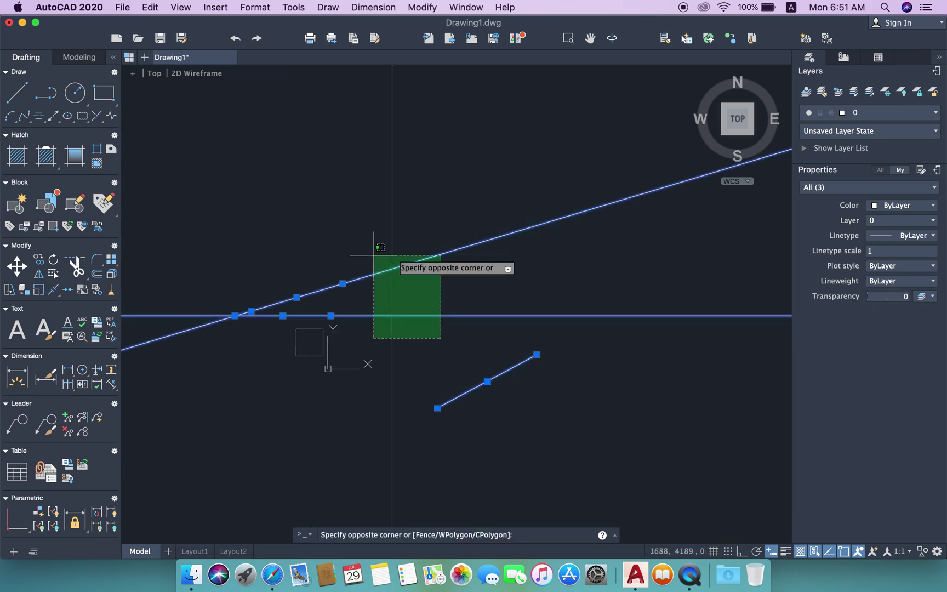
pyautogui.press('Escape')
pyautogui.click(557, 412)
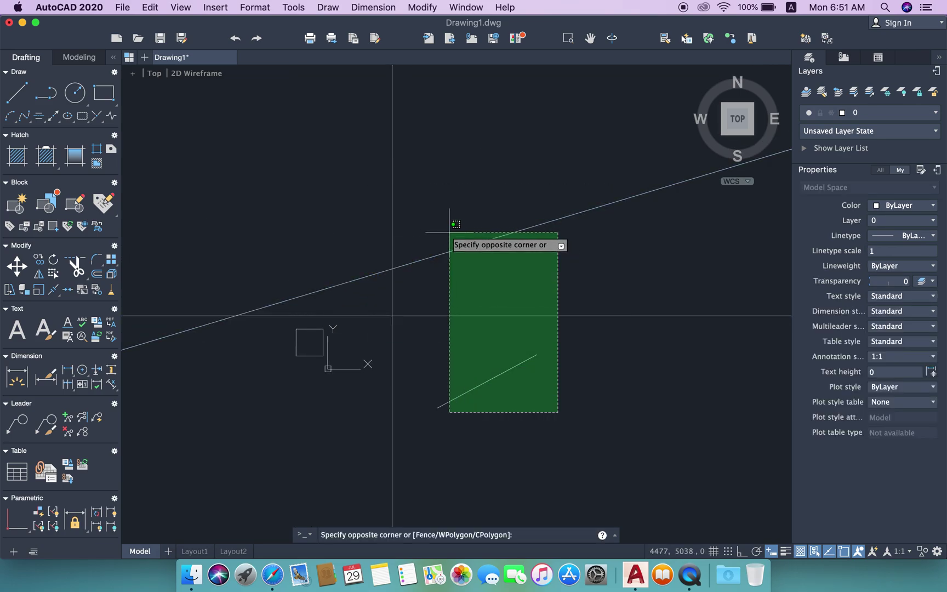
pyautogui.click(444, 225)
pyautogui.moveTo(478, 291); pyautogui.dragTo(456, 262, button='middle')
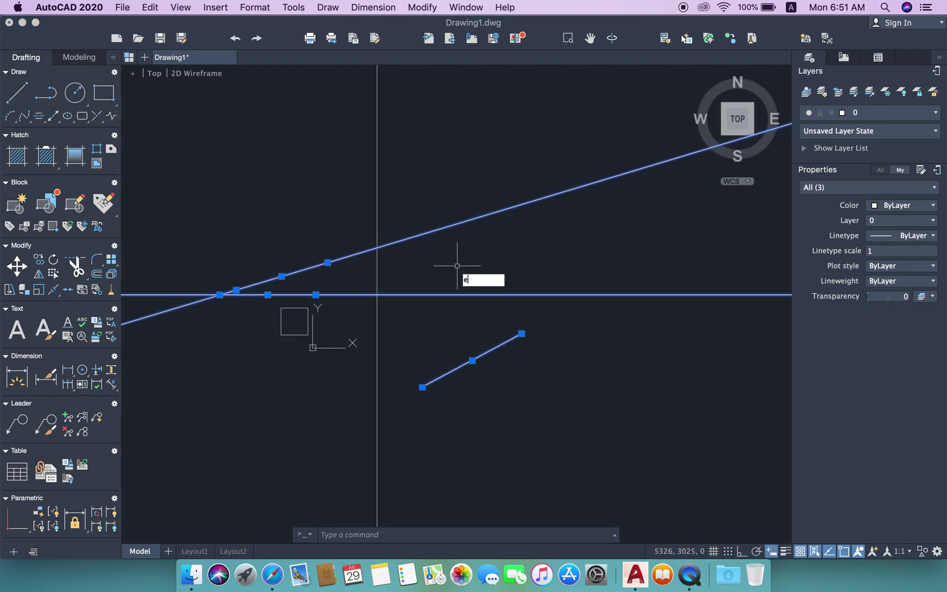
pyautogui.press('Delete')
# Delete the vertical construction line and the small square
pyautogui.click(491, 294)
pyautogui.click(363, 227)
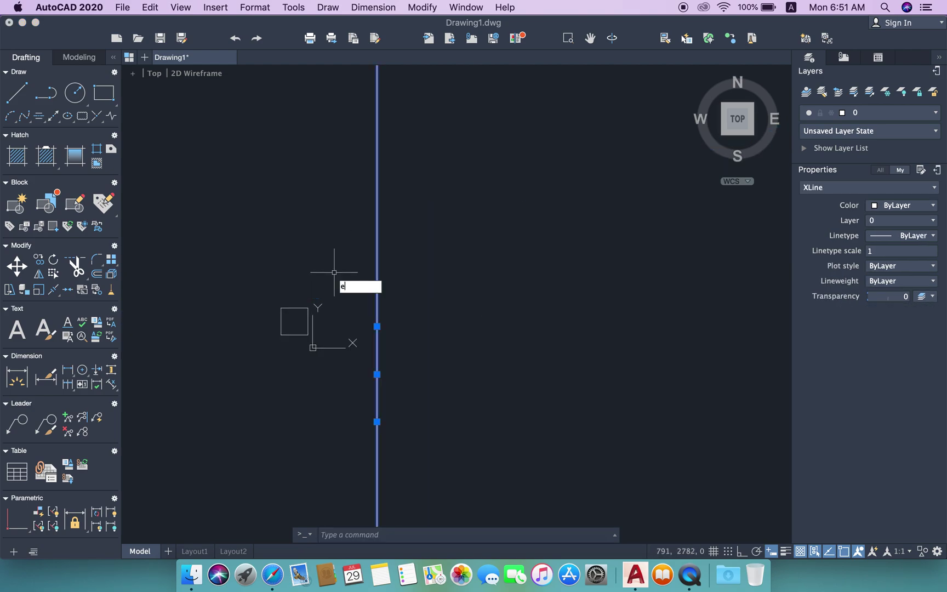
pyautogui.press('Delete')
pyautogui.scroll(2, 258, 276)
pyautogui.moveTo(260, 275); pyautogui.dragTo(239, 249, button='middle')
pyautogui.click(239, 250)
pyautogui.click(418, 387)
pyautogui.press('Delete')
# Start a new line (L) and place its first point
pyautogui.moveTo(355, 291); pyautogui.dragTo(385, 302, button='middle')
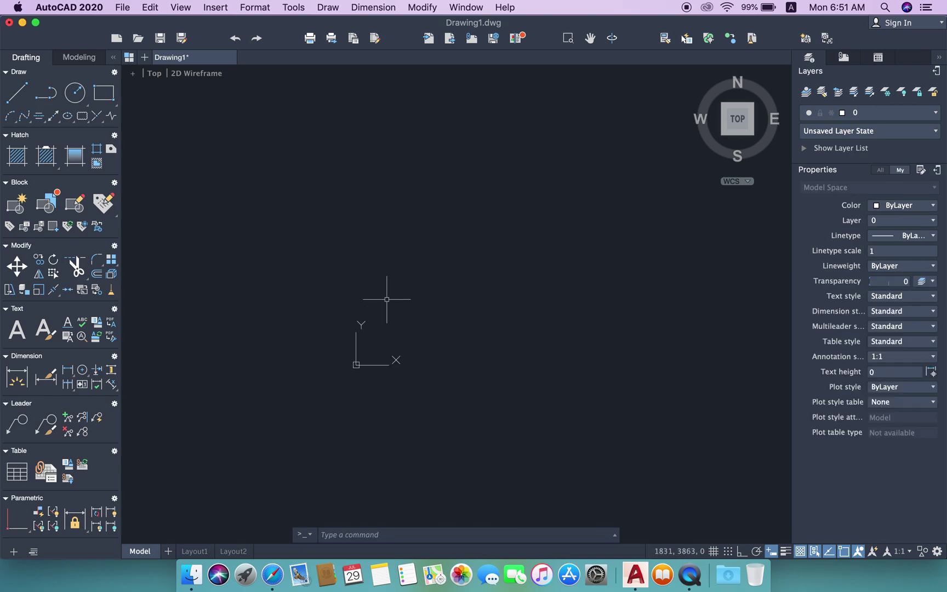
pyautogui.write('l')
pyautogui.press('Return')
pyautogui.click(220, 202)
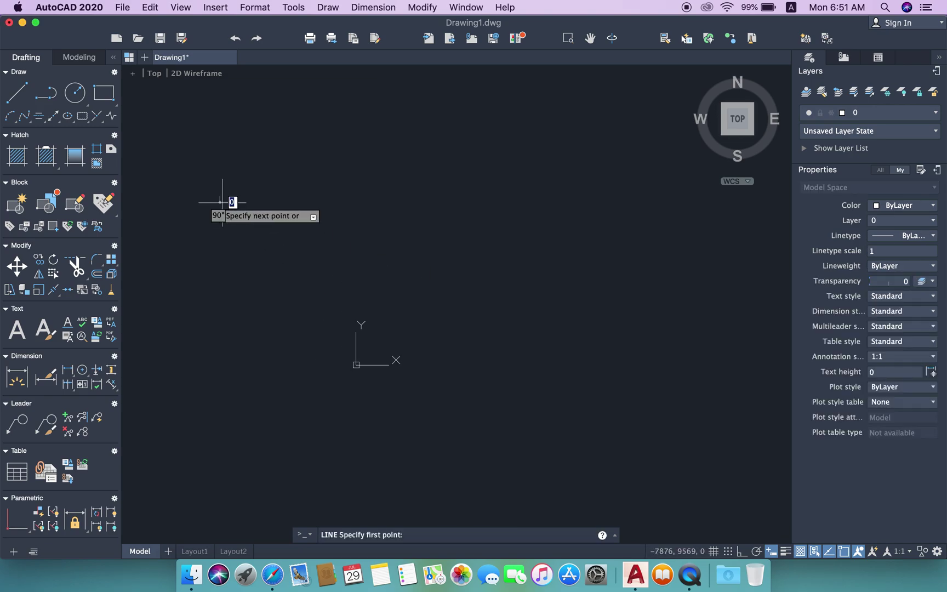
# Turn on Ortho and finish the first long horizontal line
pyautogui.moveTo(543, 194); pyautogui.dragTo(442, 207, button='middle')
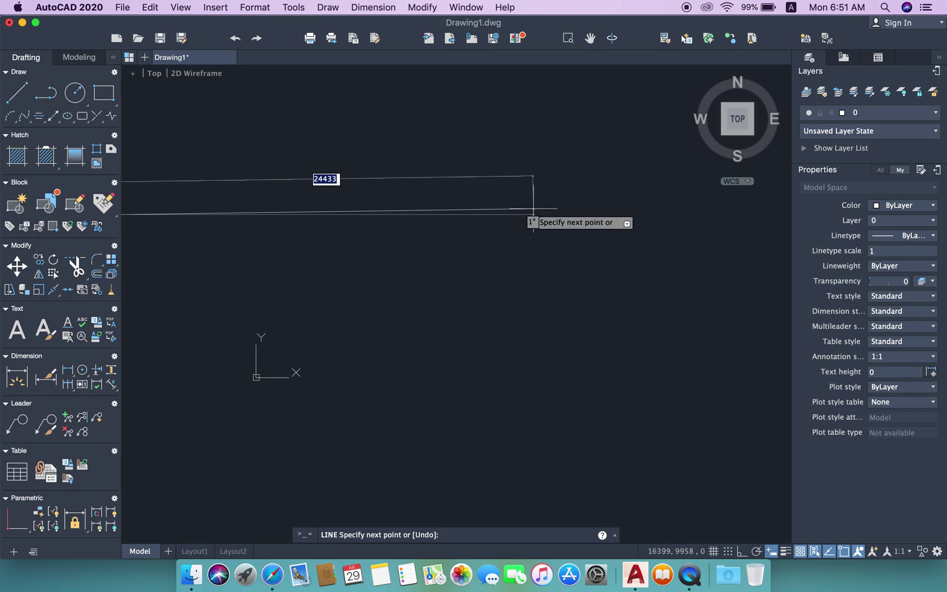
pyautogui.scroll(-5, 536, 208)
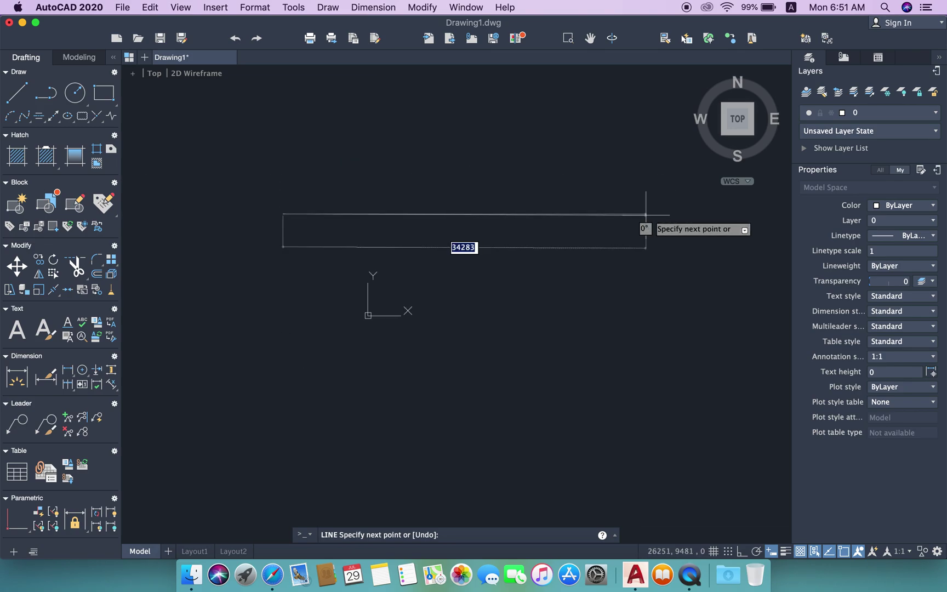
pyautogui.click(747, 553)
pyautogui.moveTo(564, 259); pyautogui.dragTo(425, 296, button='middle')
pyautogui.click(758, 251)
pyautogui.press('Escape')
# Draw the second and third horizontal lines stacked above it
pyautogui.scroll(-3, 581, 279)
pyautogui.press('space')
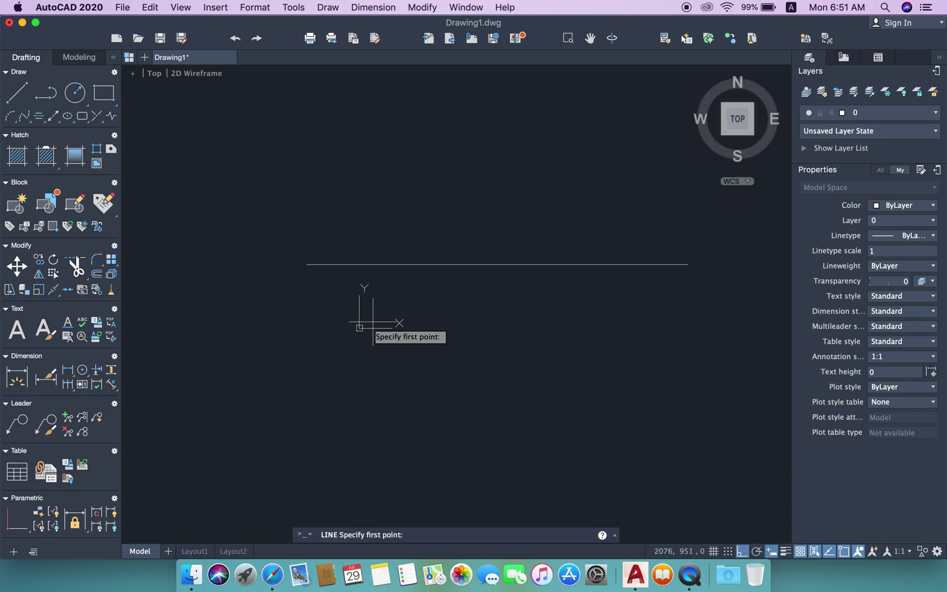
pyautogui.click(306, 206)
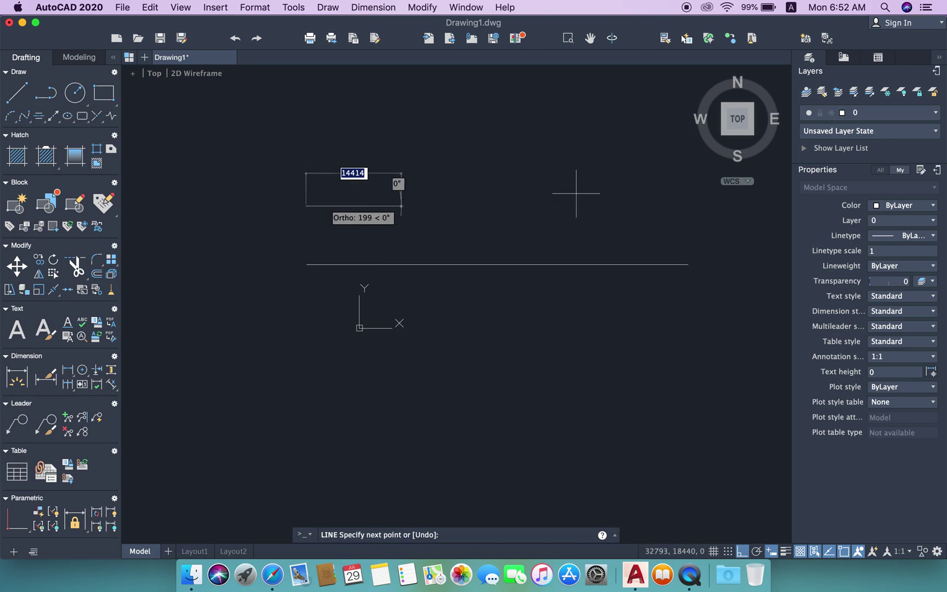
pyautogui.click(679, 192)
pyautogui.press('Escape')
pyautogui.moveTo(388, 159); pyautogui.dragTo(368, 278, button='middle')
pyautogui.press('space')
pyautogui.click(295, 209)
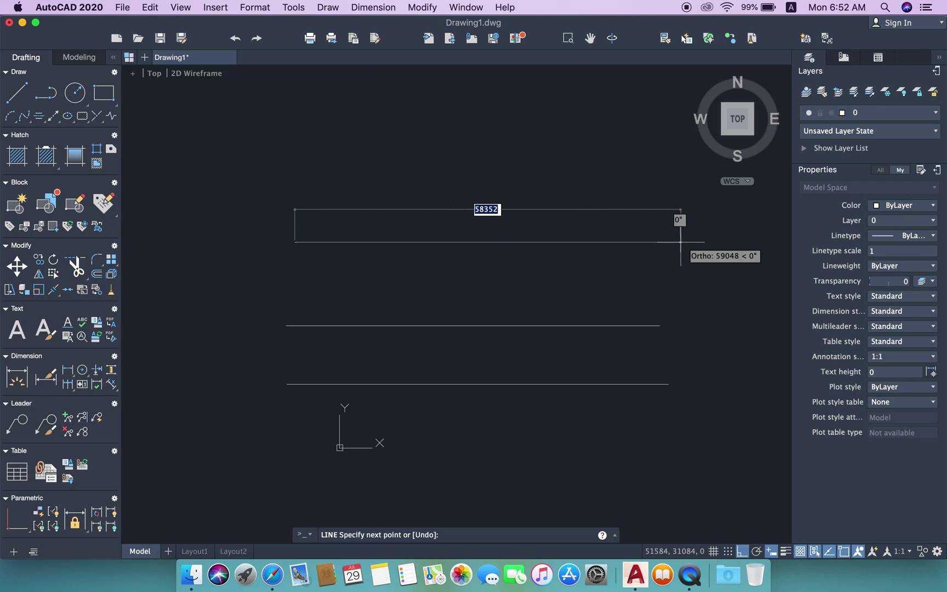
pyautogui.press('Escape')
pyautogui.click(709, 417)
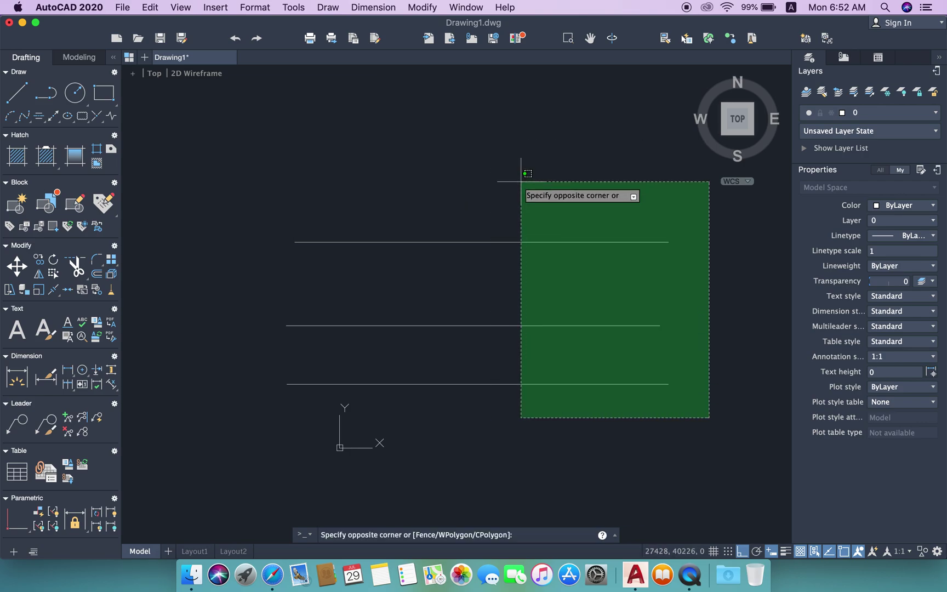
# Delete the three horizontal lines
pyautogui.click(521, 182)
pyautogui.moveTo(437, 292)
pyautogui.mouseDown(button='middle')
pyautogui.moveTo(444, 227)
pyautogui.moveTo(397, 253)
pyautogui.mouseUp(button='middle')
pyautogui.press('Delete')
pyautogui.moveTo(387, 296)
pyautogui.mouseDown(button='middle')
pyautogui.moveTo(315, 245)
pyautogui.moveTo(263, 294)
pyautogui.mouseUp(button='middle')
# Place one horizontal construction line across the drawing with XLINE
pyautogui.write('x')
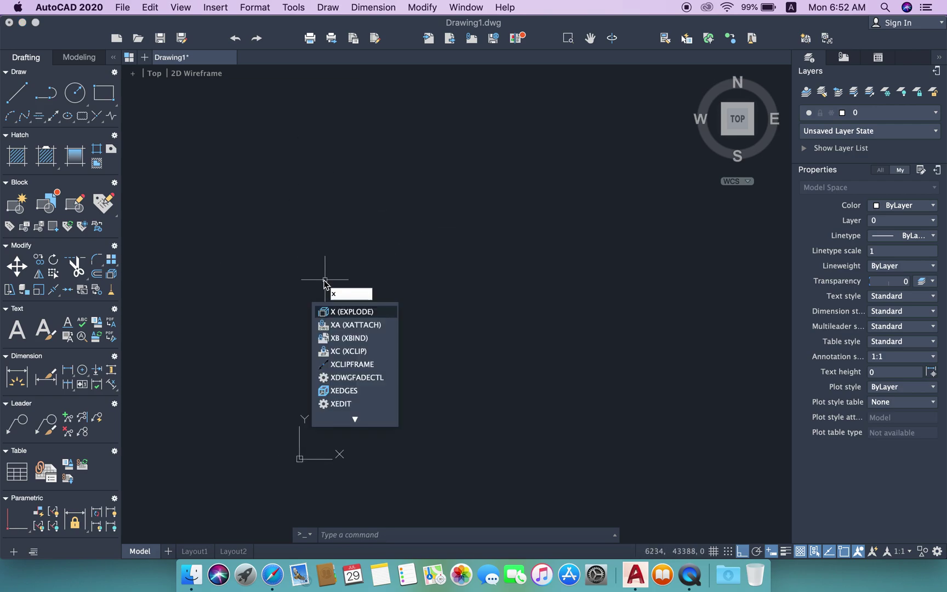
pyautogui.write('l')
pyautogui.press('Return')
pyautogui.click(257, 335)
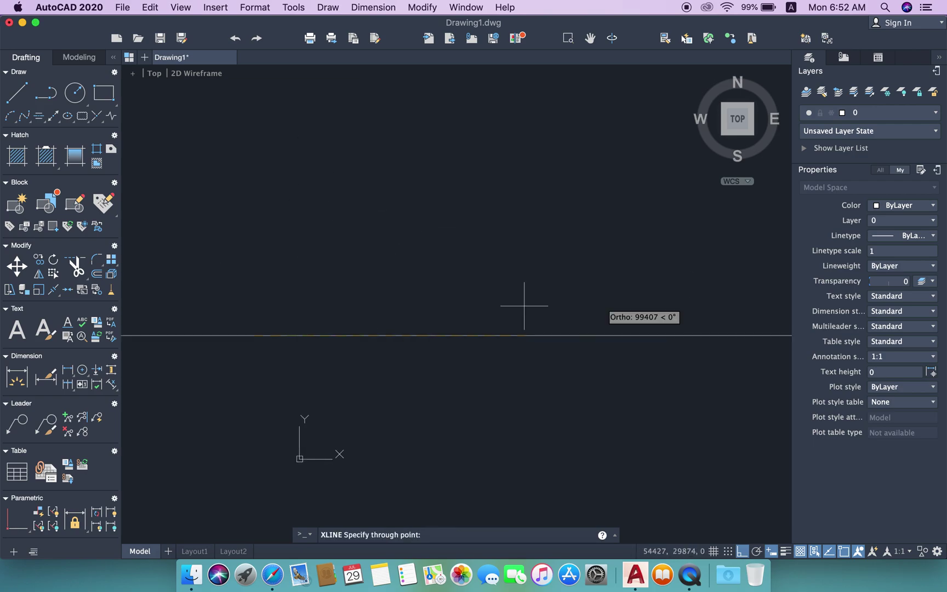
pyautogui.click(603, 336)
pyautogui.press('Return')
pyautogui.moveTo(493, 296)
pyautogui.mouseDown(button='middle')
pyautogui.moveTo(433, 237)
pyautogui.moveTo(470, 298)
pyautogui.moveTo(431, 268)
pyautogui.moveTo(484, 281)
pyautogui.moveTo(535, 205)
pyautogui.moveTo(478, 247)
pyautogui.moveTo(478, 210)
pyautogui.moveTo(478, 270)
pyautogui.moveTo(437, 246)
pyautogui.moveTo(432, 275)
pyautogui.moveTo(446, 250)
pyautogui.mouseUp(button='middle')
pyautogui.scroll(-2, 446, 249)
# Select the horizontal construction line in preparation for copying it
pyautogui.click(568, 364)
pyautogui.click(417, 220)
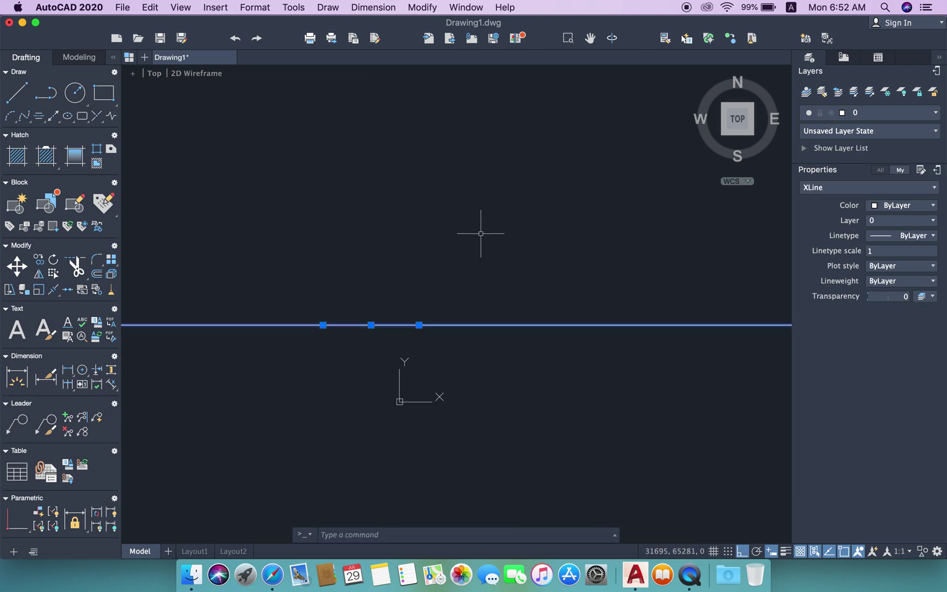
pyautogui.press('Escape')
pyautogui.scroll(3, 475, 243)
pyautogui.scroll(2, 454, 253)
pyautogui.click(545, 409)
pyautogui.click(419, 247)
pyautogui.write('cp')
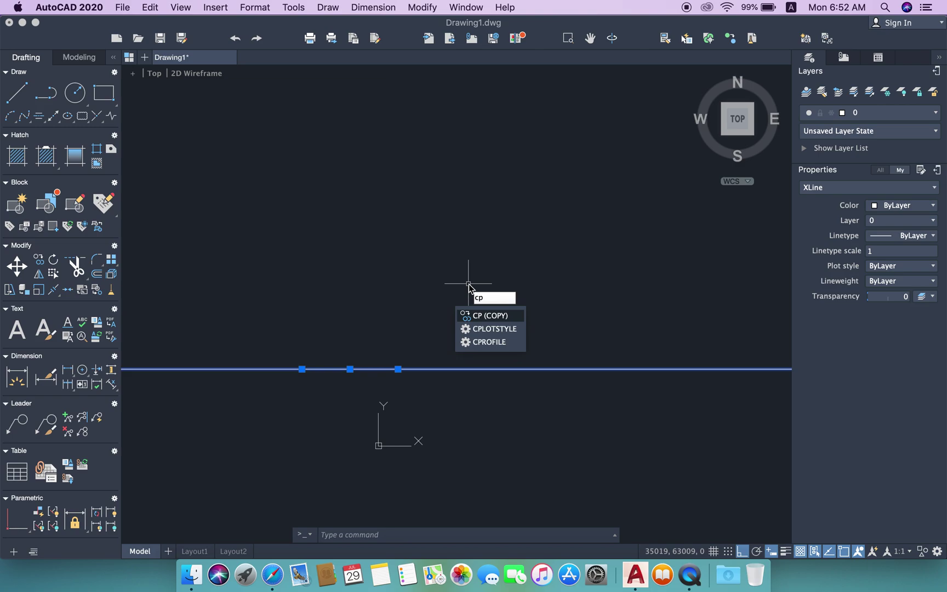
# Copy the construction line 4500 units upward
pyautogui.press('BackSpace')
pyautogui.write('o')
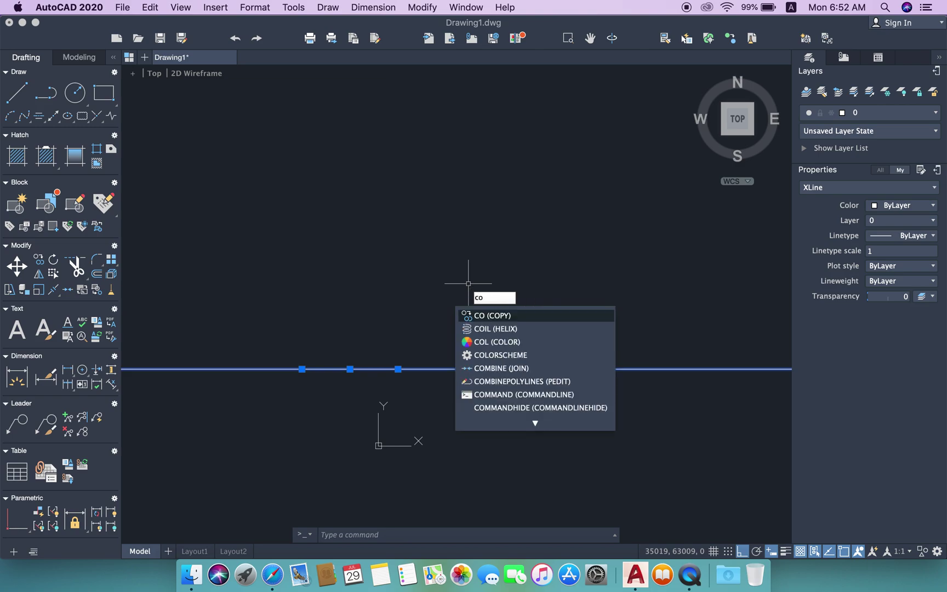
pyautogui.press('BackSpace')
pyautogui.write('p')
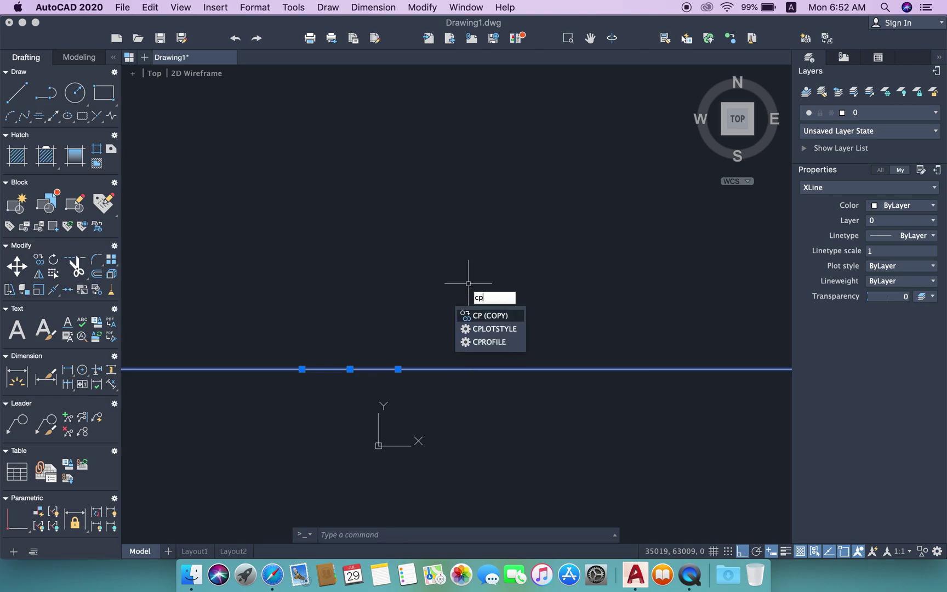
pyautogui.press('Return')
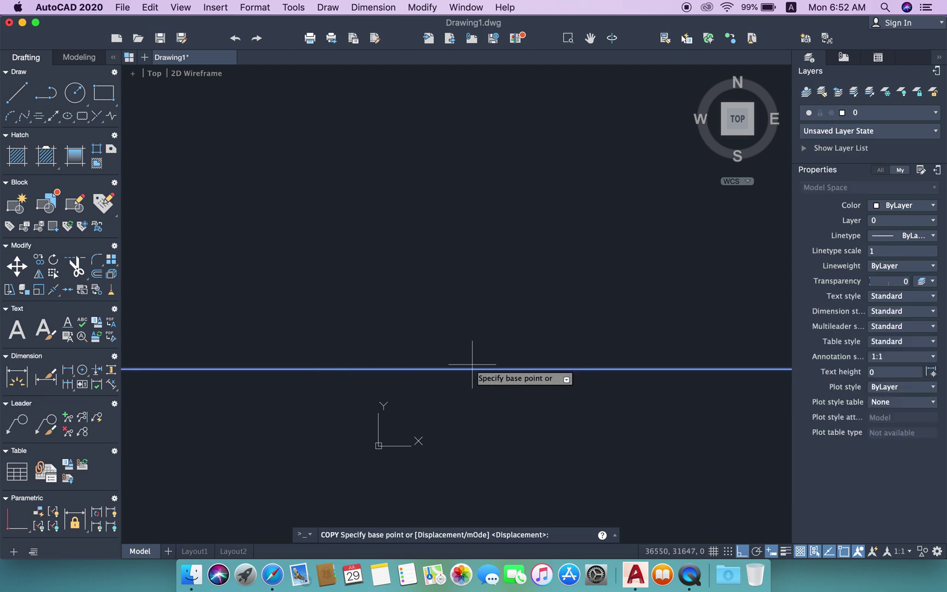
pyautogui.click(470, 369)
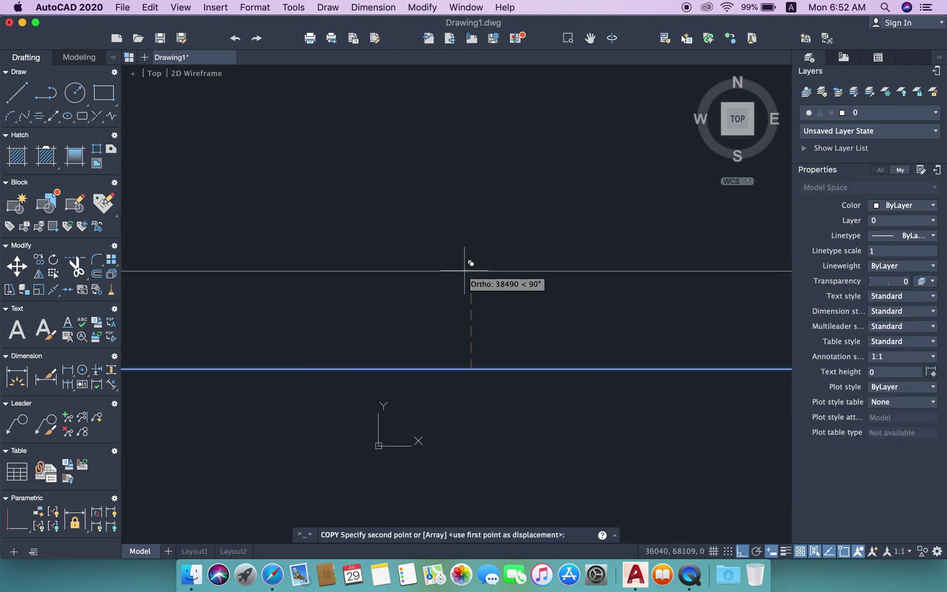
pyautogui.write('1')
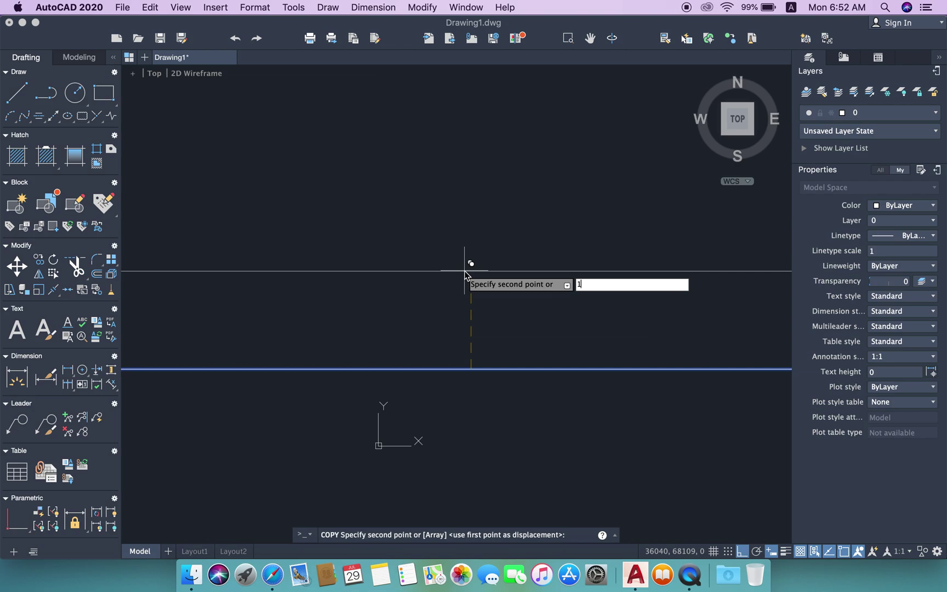
pyautogui.press('BackSpace')
pyautogui.write('4500')
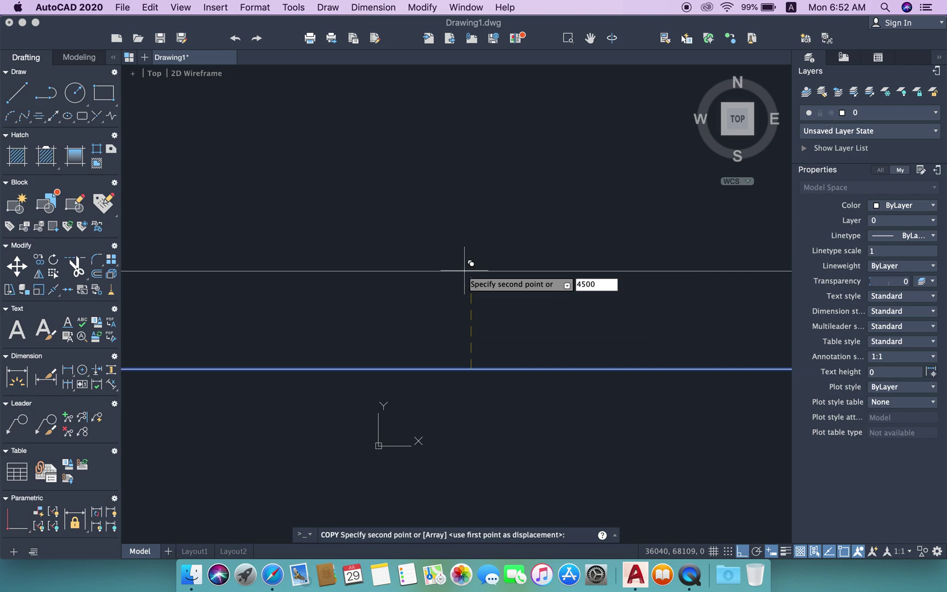
pyautogui.press('Return')
pyautogui.press('Return')
# Copy the new upper construction line another 4500 units higher
pyautogui.scroll(2, 479, 363)
pyautogui.scroll(3, 478, 362)
pyautogui.moveTo(478, 363); pyautogui.dragTo(471, 315, button='middle')
pyautogui.click(465, 313)
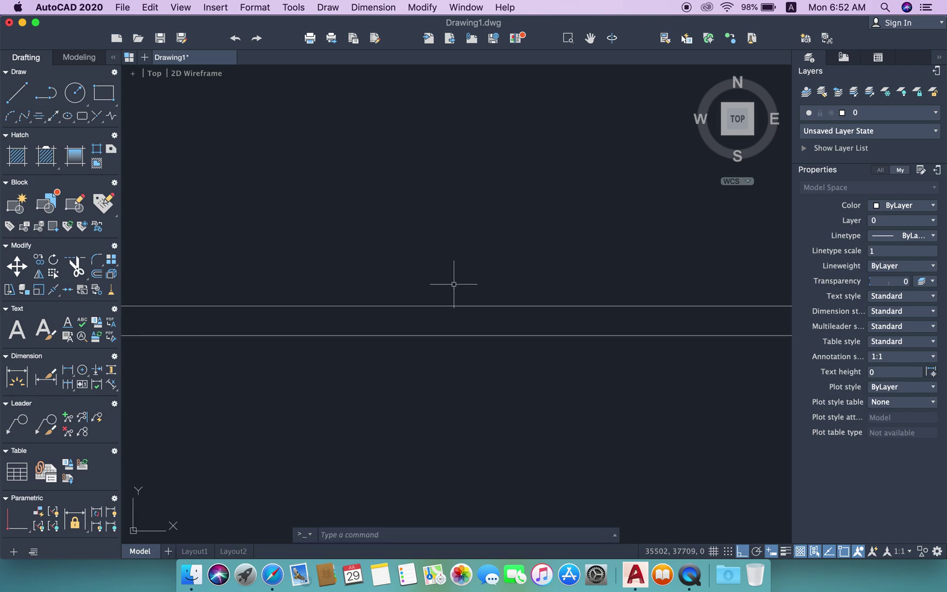
pyautogui.click(424, 266)
pyautogui.write('cp')
pyautogui.press('Return')
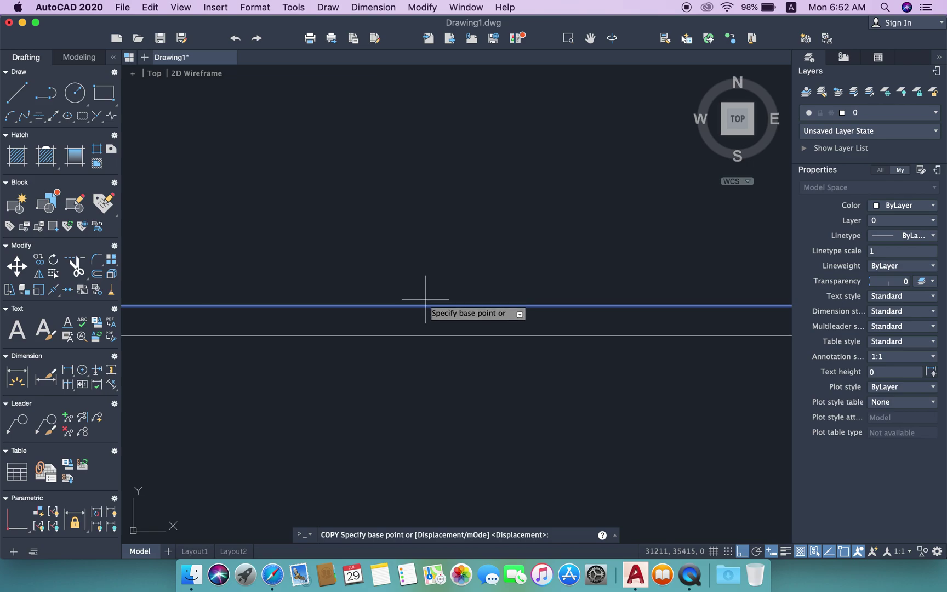
pyautogui.click(424, 304)
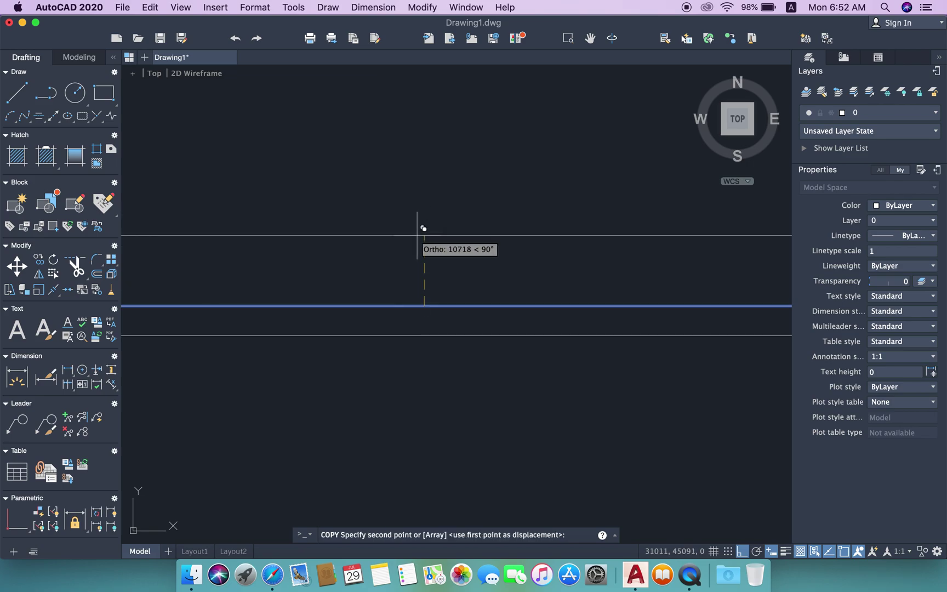
pyautogui.write('45')
pyautogui.press('Return')
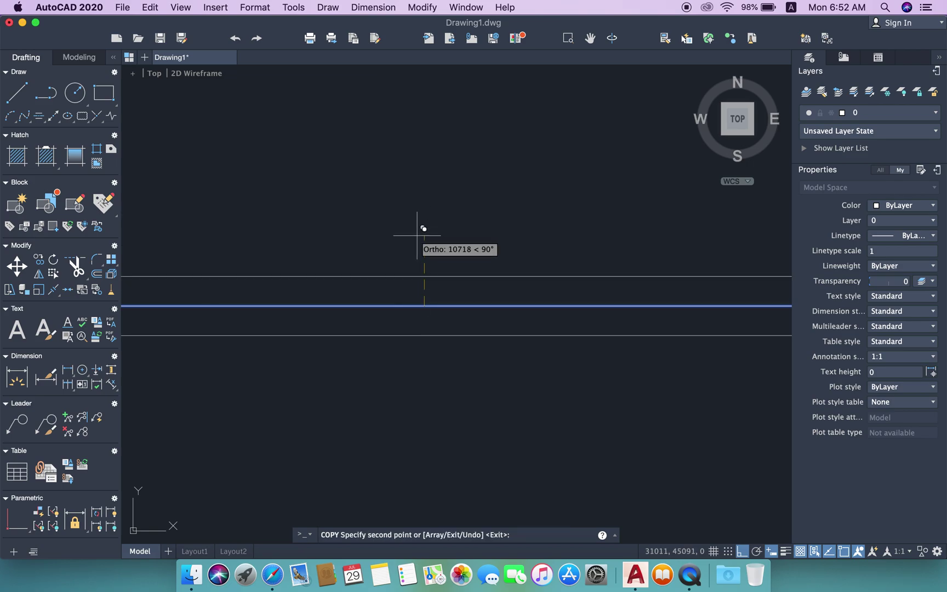
pyautogui.press('Return')
# Draw a short vertical line crossing the horizontal lines near the left
pyautogui.write('l')
pyautogui.press('Return')
pyautogui.click(327, 214)
pyautogui.click(326, 431)
pyautogui.press('Escape')
pyautogui.scroll(-2, 430, 311)
# Reposition the view and cancel two abandoned offset attempts
pyautogui.scroll(-2, 334, 282)
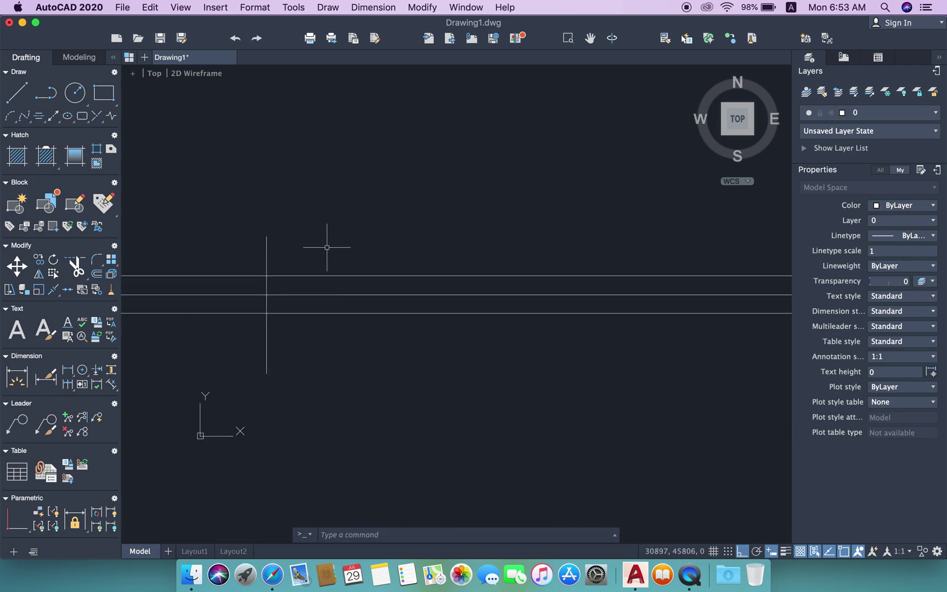
pyautogui.moveTo(318, 253); pyautogui.dragTo(455, 236, button='middle')
pyautogui.scroll(3, 366, 239)
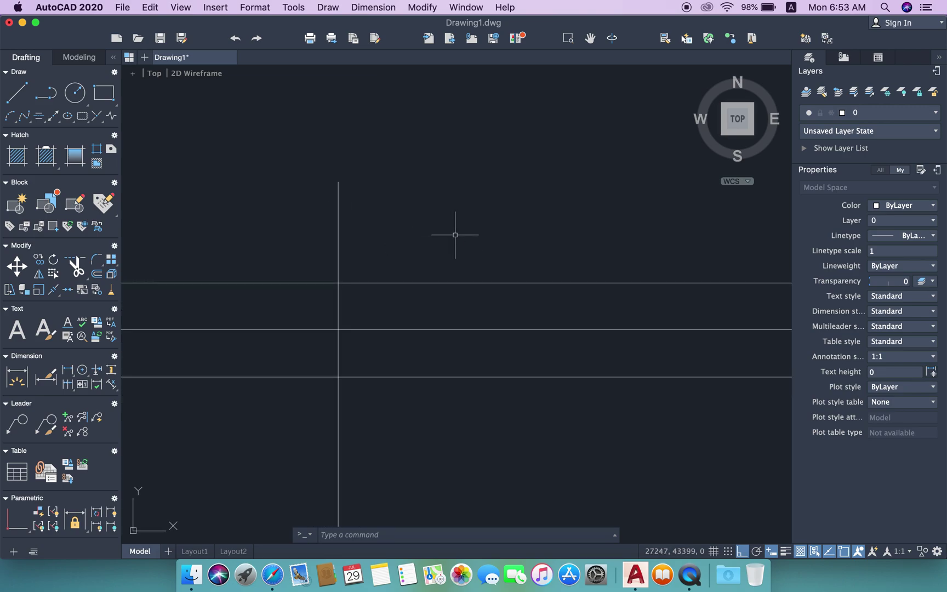
pyautogui.write('o')
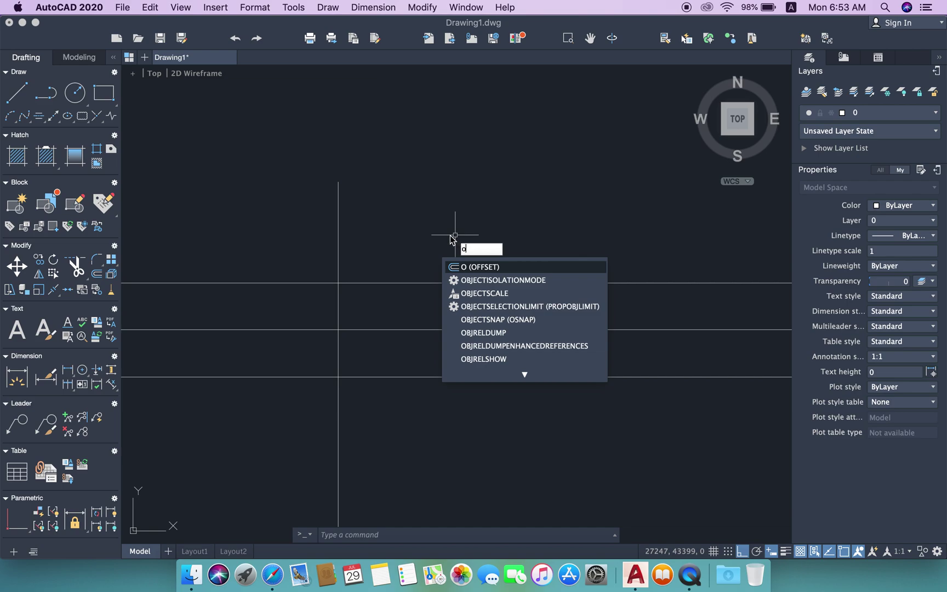
pyautogui.press('Escape')
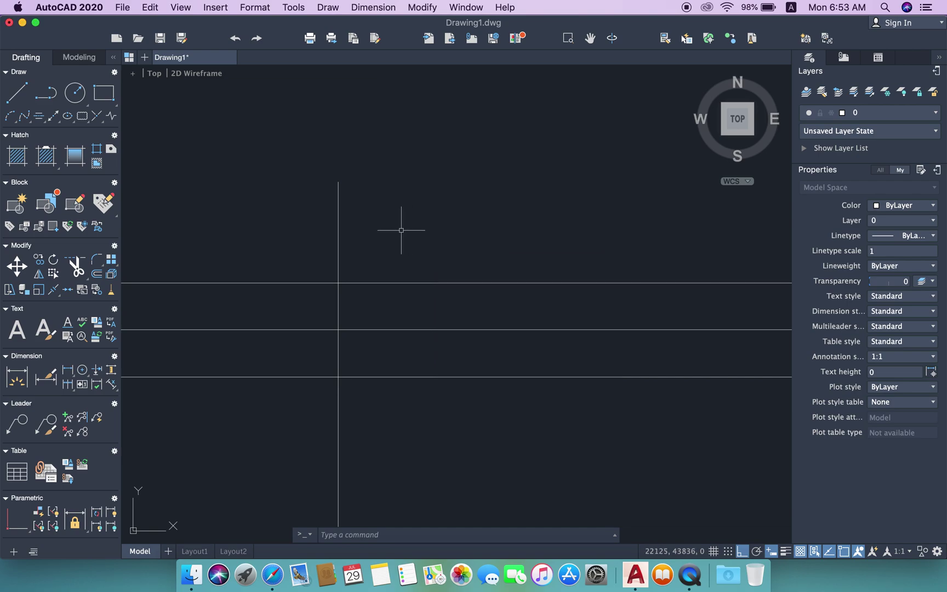
pyautogui.click(98, 277)
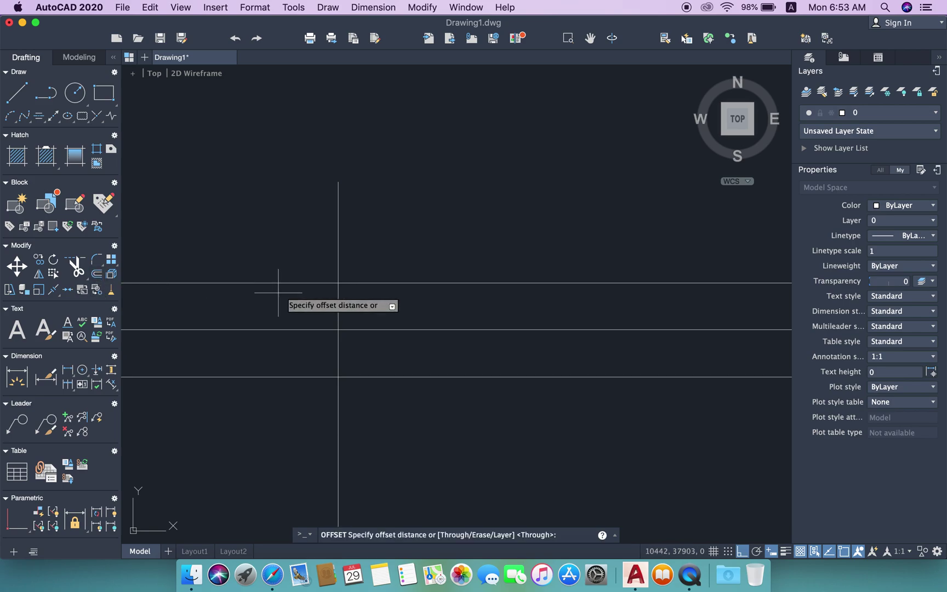
pyautogui.hscroll(-1, 406, 233)
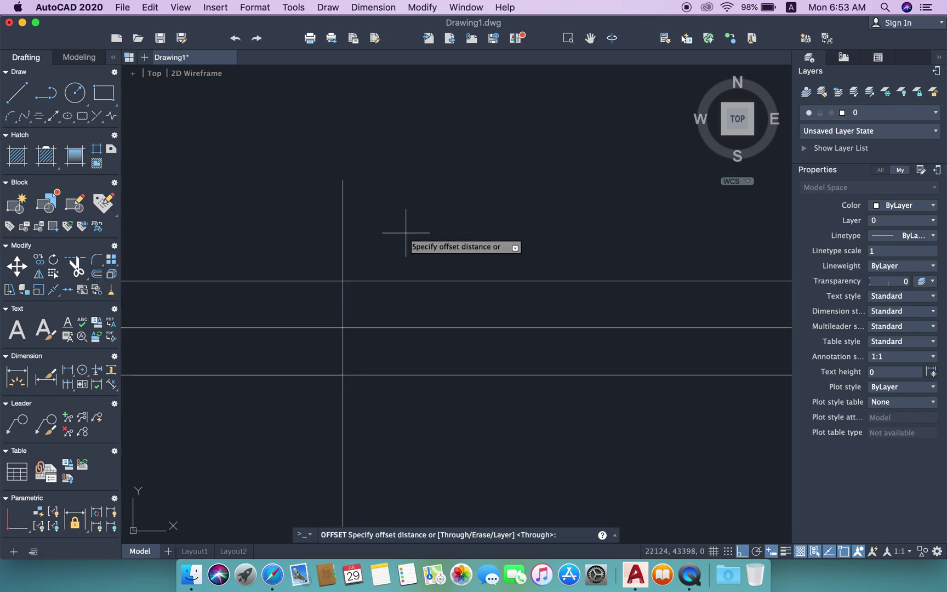
pyautogui.press('Escape')
# Offset the first vertical line at 4500 using the Multiple option
pyautogui.write('o')
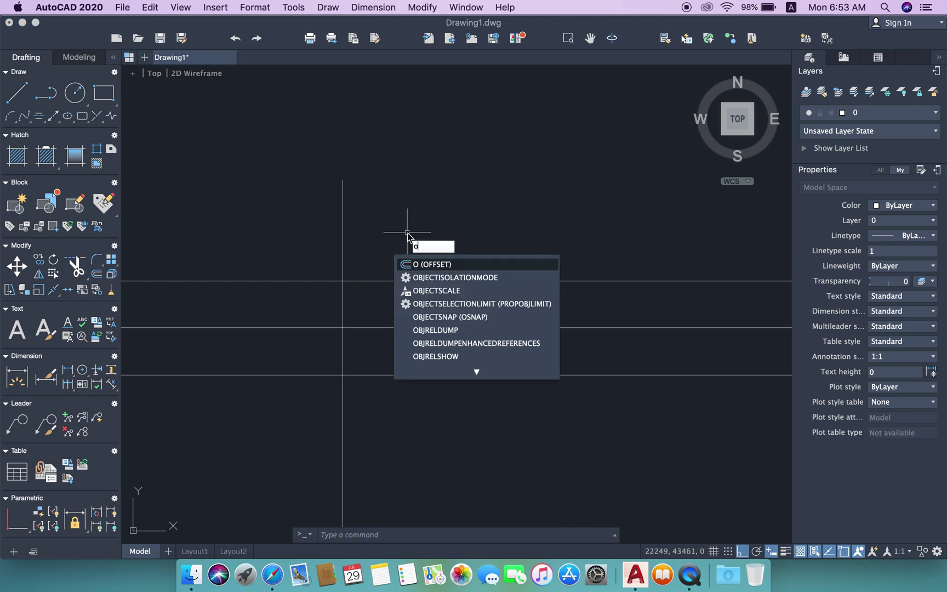
pyautogui.press('Return')
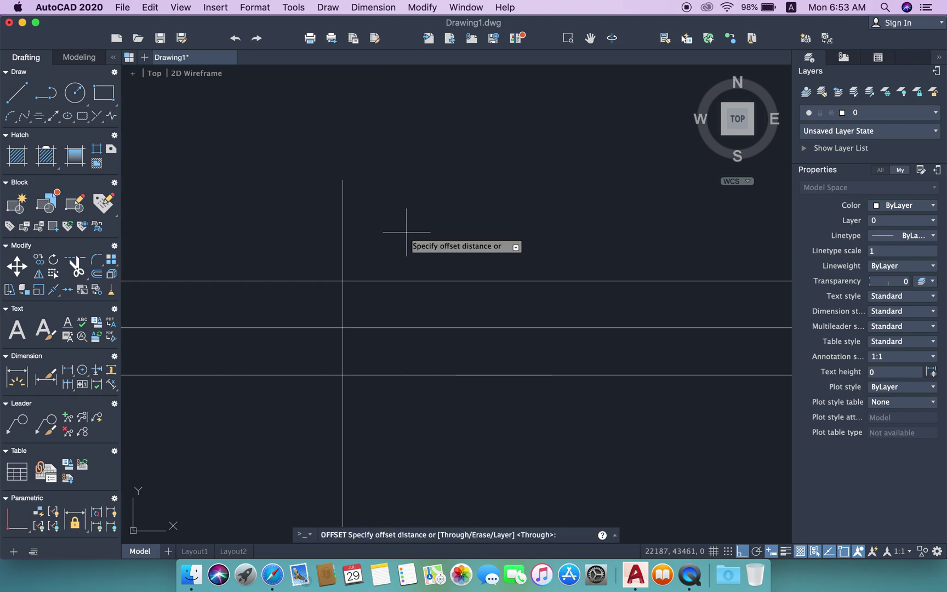
pyautogui.write('4500')
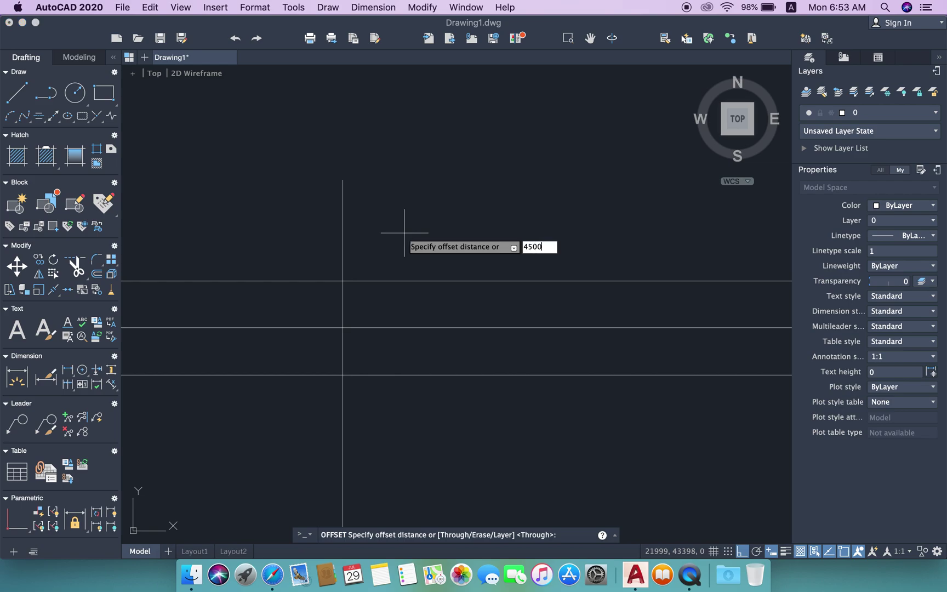
pyautogui.press('Return')
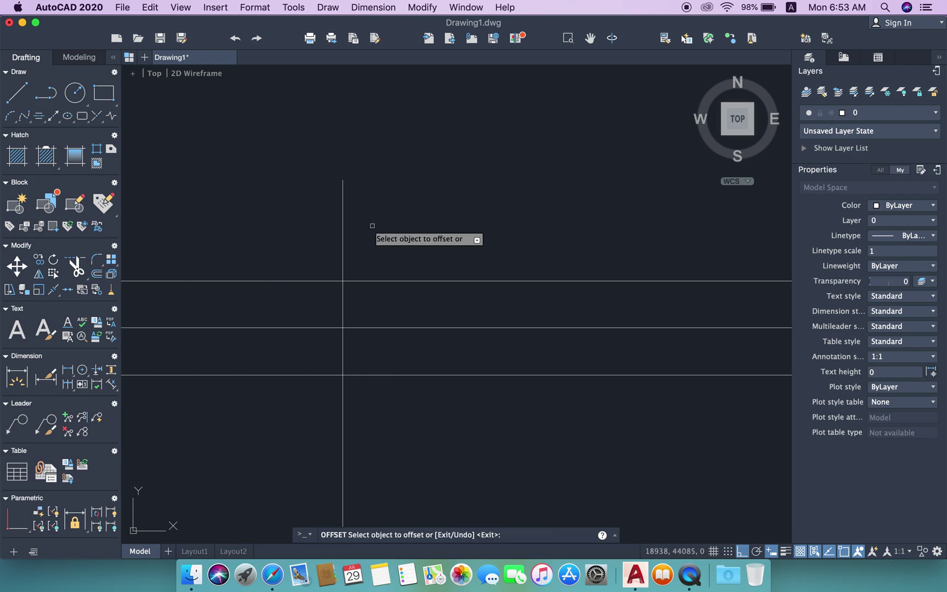
pyautogui.click(343, 239)
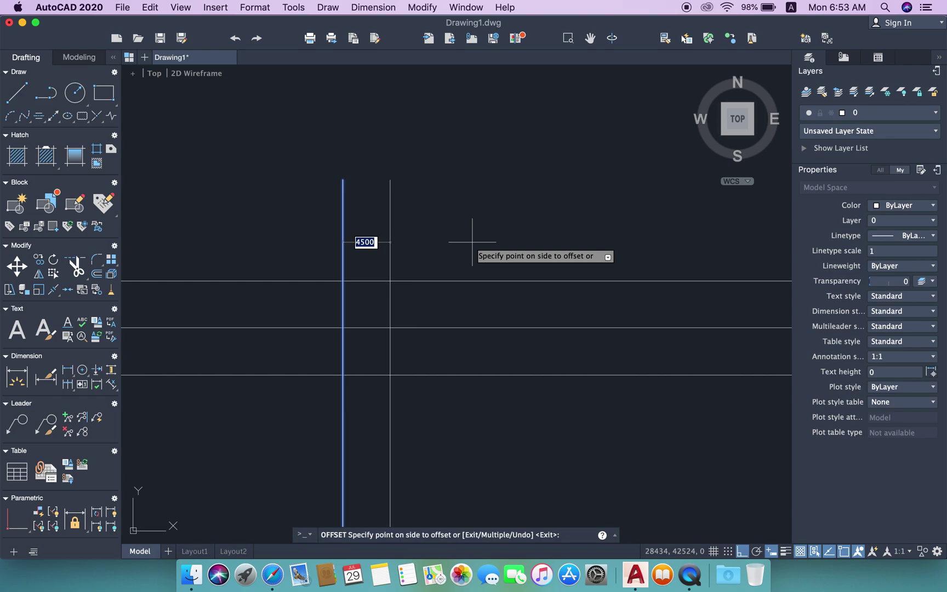
pyautogui.write('m')
pyautogui.press('Return')
# Place successive 4500 offsets to the right, completing eight vertical grid lines
pyautogui.click(551, 231)
pyautogui.click(606, 233)
pyautogui.click(657, 230)
pyautogui.scroll(-2, 556, 237)
pyautogui.moveTo(556, 237); pyautogui.dragTo(546, 240, button='middle')
pyautogui.click(645, 236)
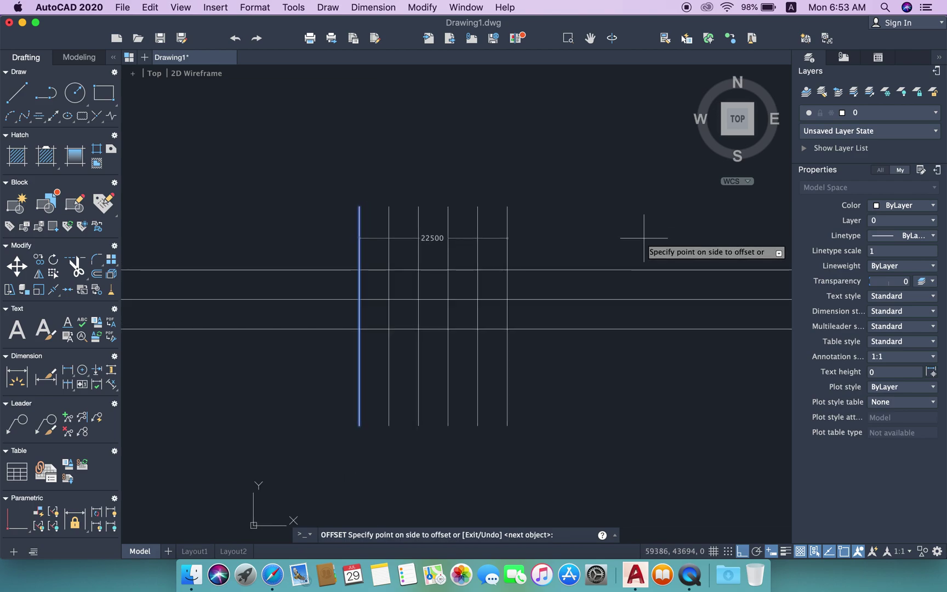
pyautogui.click(681, 237)
pyautogui.click(681, 237)
pyautogui.press('Return')
pyautogui.moveTo(680, 235); pyautogui.dragTo(624, 215, button='middle')
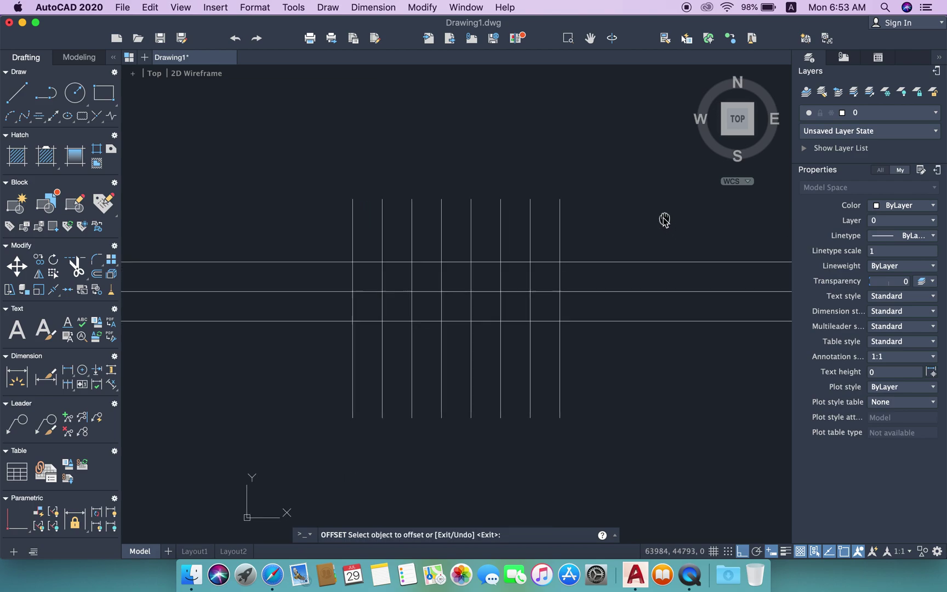
pyautogui.press('Escape')
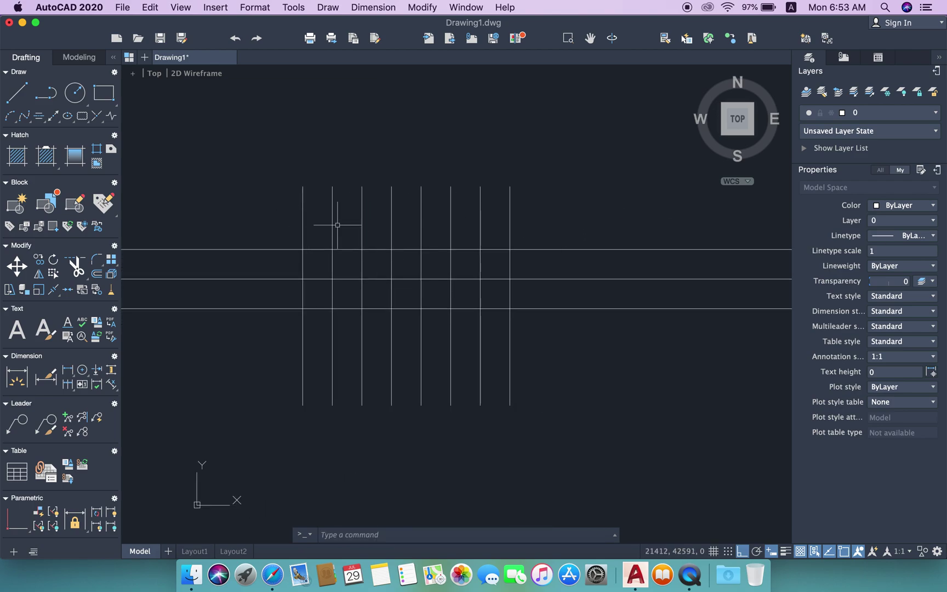
# Draw two temporary vertical boundary lines, one left and one right of the grid
pyautogui.scroll(-2, 402, 243)
pyautogui.scroll(-2, 483, 271)
pyautogui.scroll(-1, 484, 242)
pyautogui.moveTo(484, 242); pyautogui.dragTo(483, 219, button='middle')
pyautogui.scroll(2, 486, 211)
pyautogui.scroll(-1, 486, 211)
pyautogui.scroll(1, 486, 211)
pyautogui.scroll(-2, 614, 290)
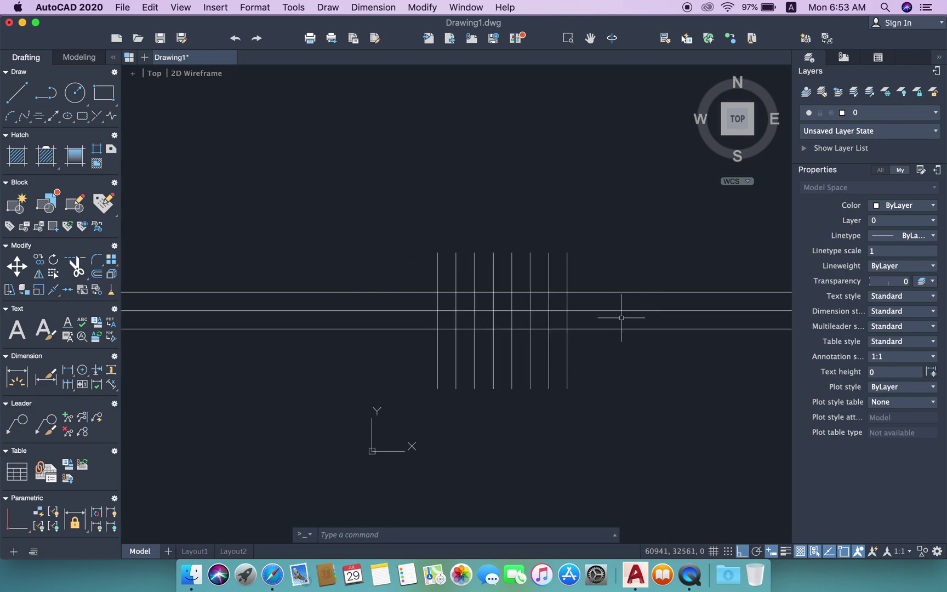
pyautogui.moveTo(689, 289); pyautogui.dragTo(610, 300, button='middle')
pyautogui.moveTo(549, 281); pyautogui.dragTo(559, 274, button='middle')
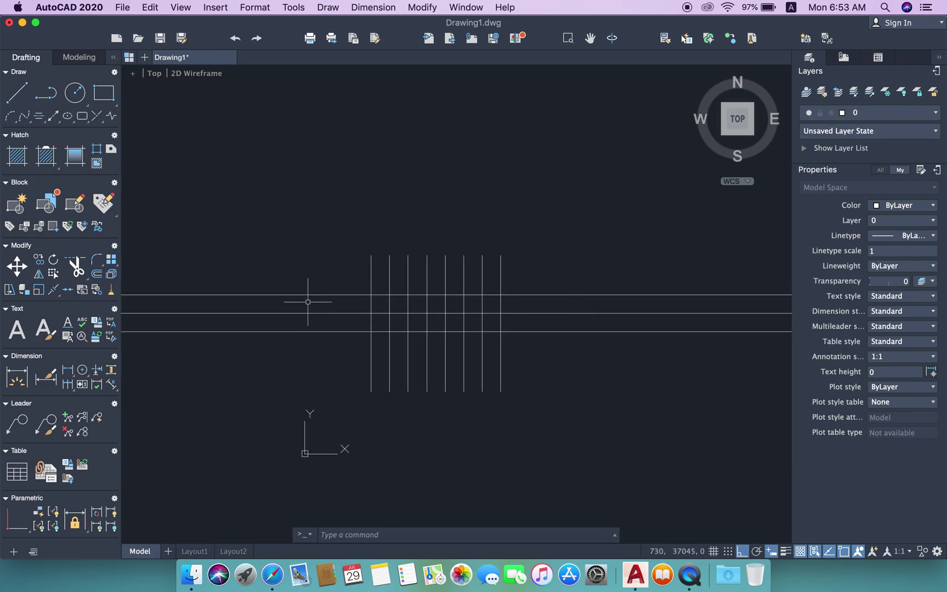
pyautogui.write('l')
pyautogui.press('Return')
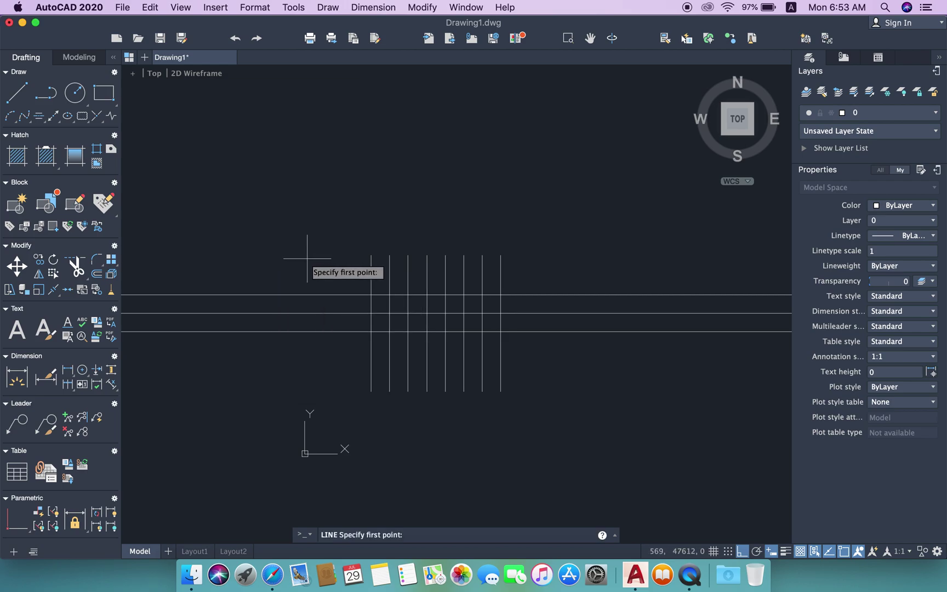
pyautogui.click(338, 255)
pyautogui.click(338, 378)
pyautogui.press('Return')
pyautogui.press('Return')
pyautogui.click(544, 258)
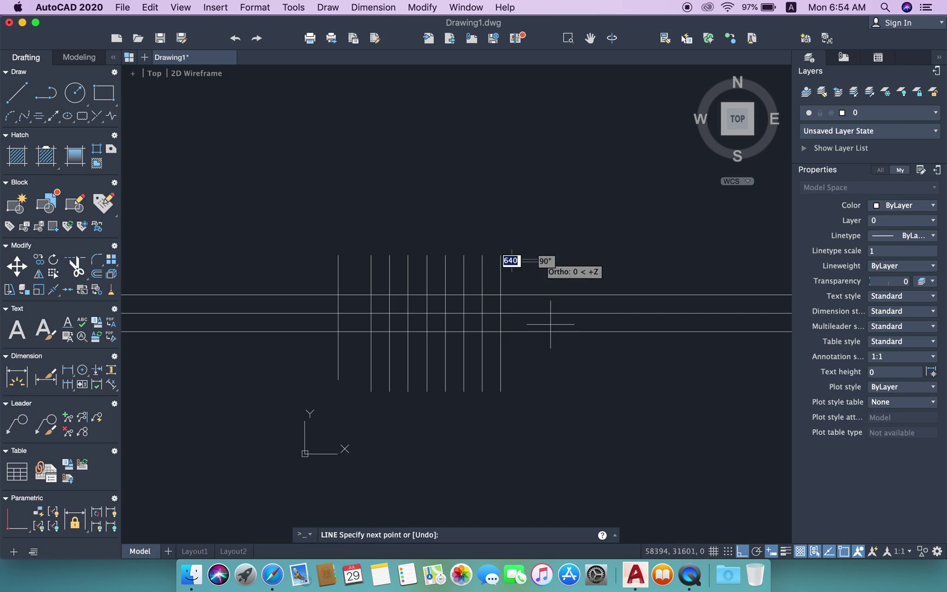
pyautogui.click(559, 368)
pyautogui.press('Return')
# Trim the horizontal line ends beyond both boundary lines using crossing windows
pyautogui.click(556, 366)
pyautogui.click(534, 351)
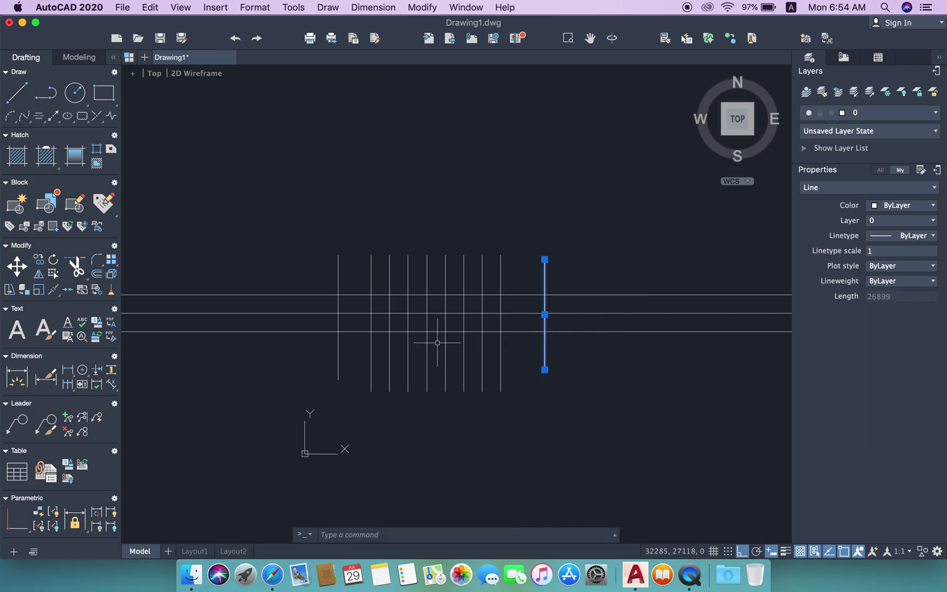
pyautogui.click(338, 351)
pyautogui.moveTo(327, 349); pyautogui.dragTo(339, 333, button='middle')
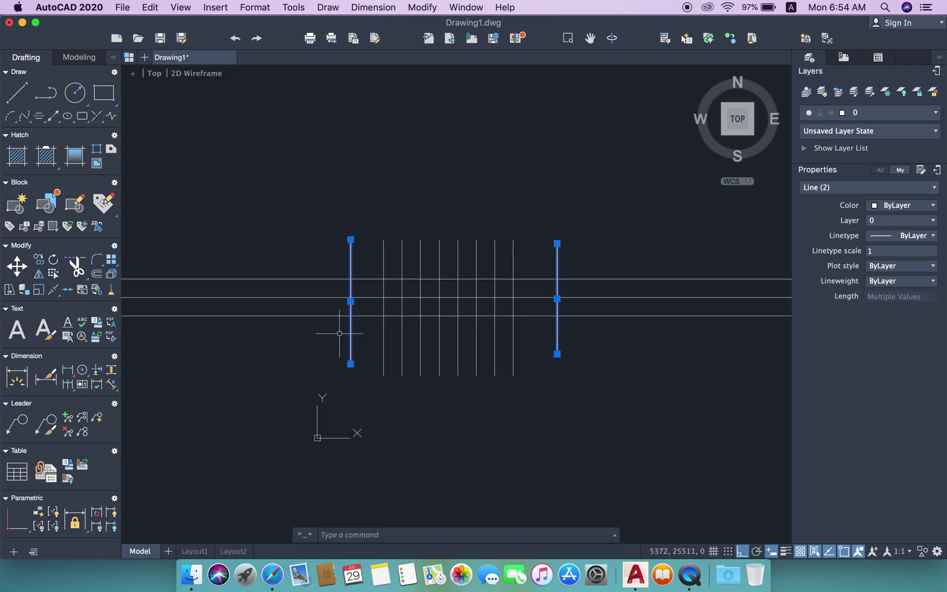
pyautogui.write('tr')
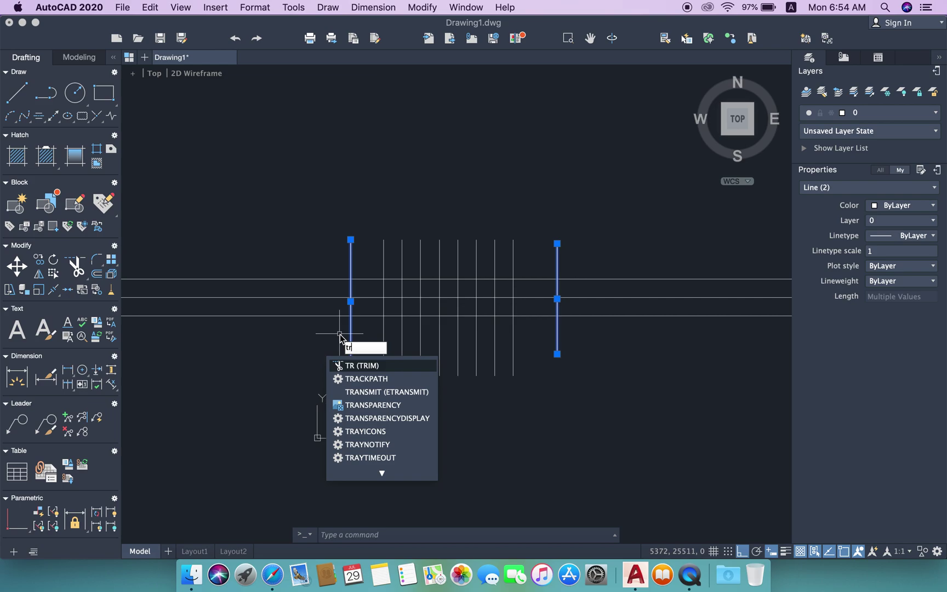
pyautogui.press('Return')
pyautogui.click(331, 356)
pyautogui.click(275, 266)
pyautogui.click(634, 366)
pyautogui.click(605, 268)
pyautogui.press('Return')
# Delete both temporary boundary lines
pyautogui.click(586, 253)
pyautogui.click(554, 241)
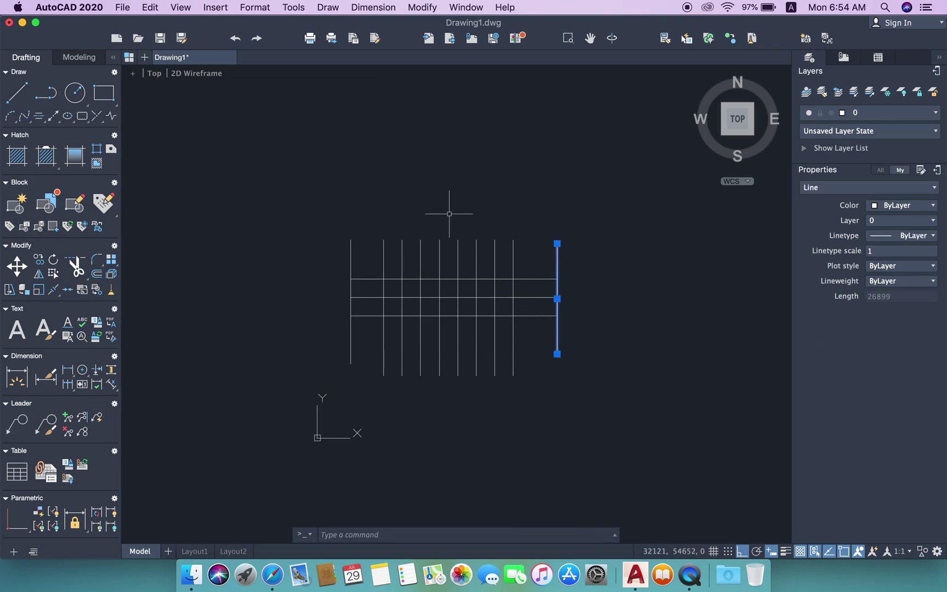
pyautogui.click(350, 244)
pyautogui.press('Delete')
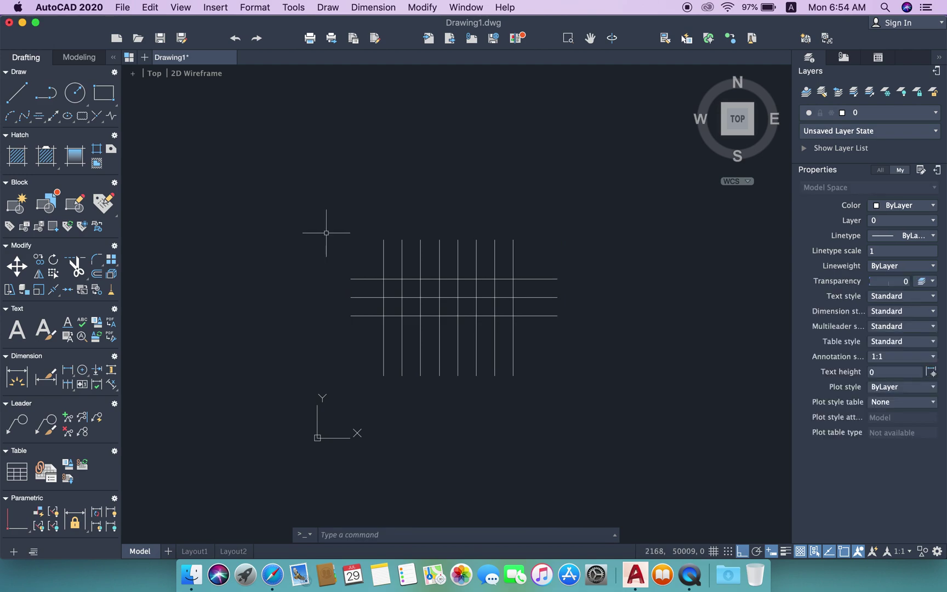
# Window-select all eleven grid lines and set their color to Red
pyautogui.scroll(4, 461, 239)
pyautogui.moveTo(461, 211); pyautogui.dragTo(487, 193, button='middle')
pyautogui.scroll(-2, 499, 197)
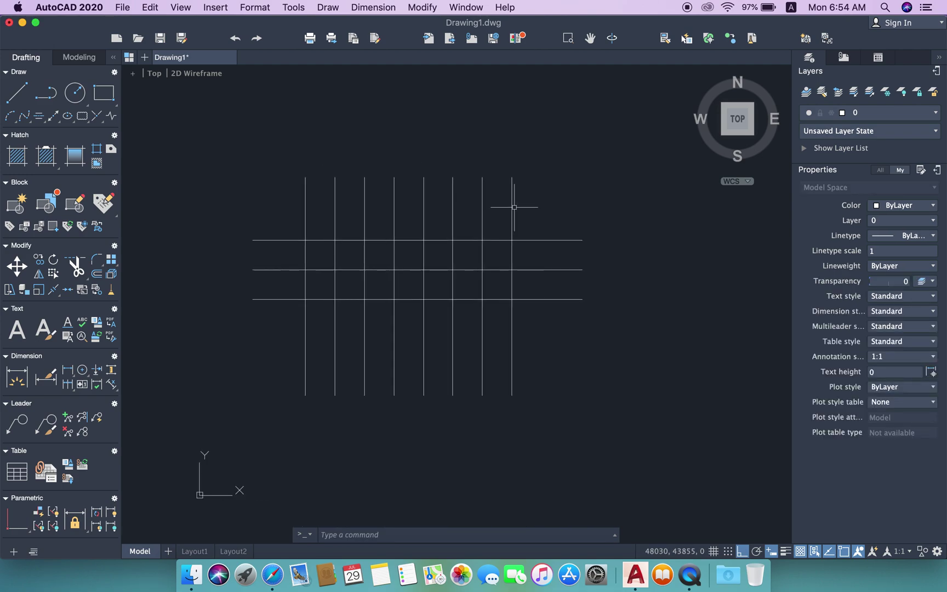
pyautogui.scroll(-2, 513, 208)
pyautogui.click(608, 326)
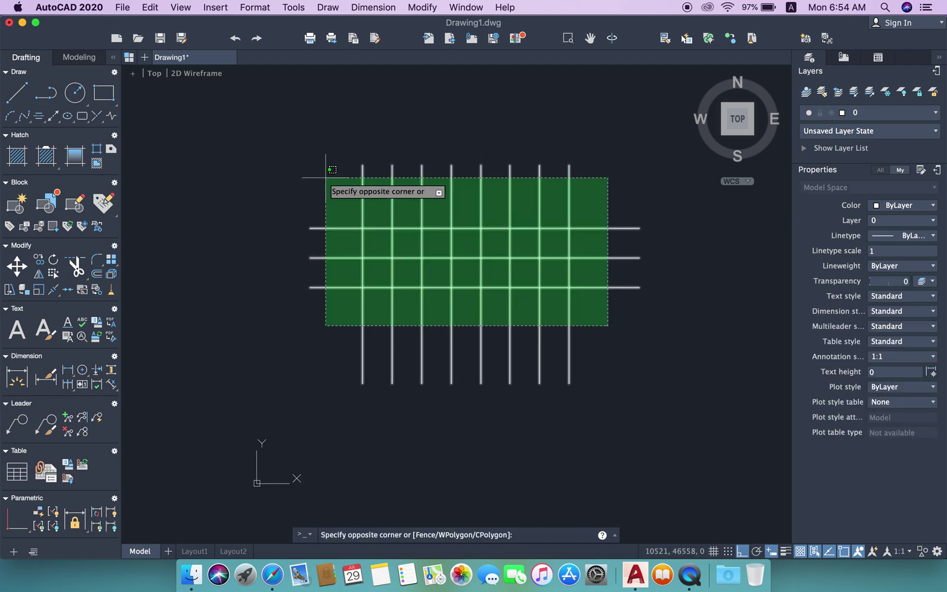
pyautogui.click(329, 175)
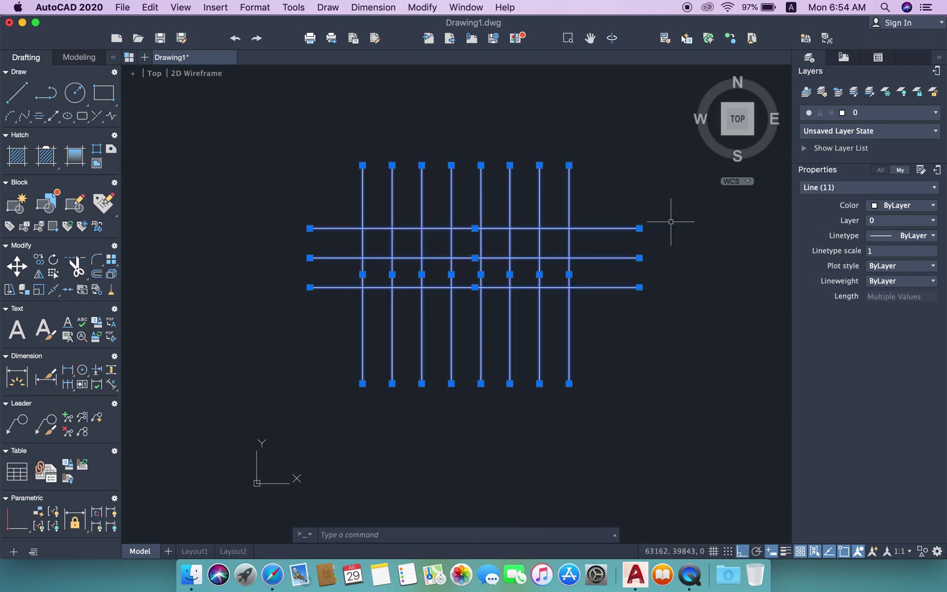
pyautogui.click(912, 206)
pyautogui.click(898, 247)
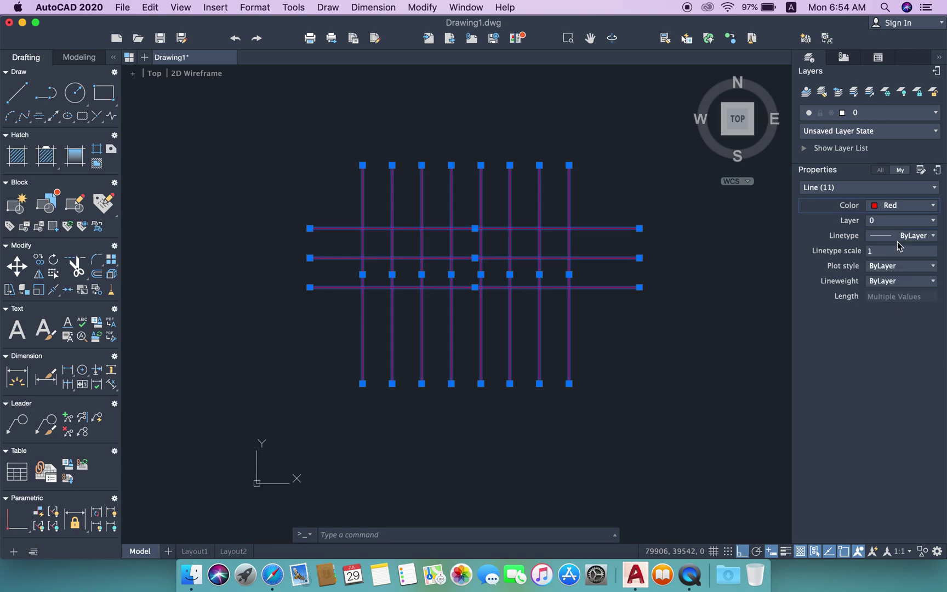
pyautogui.click(904, 213)
pyautogui.click(898, 248)
# Load the CENTER linetype from acad.lin and apply it to the selected lines
pyautogui.click(909, 246)
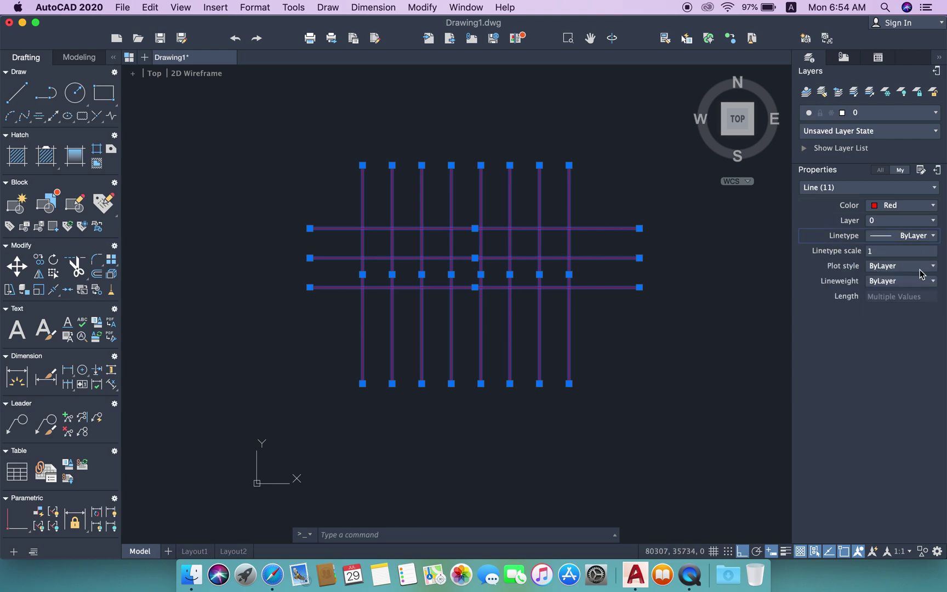
pyautogui.click(917, 241)
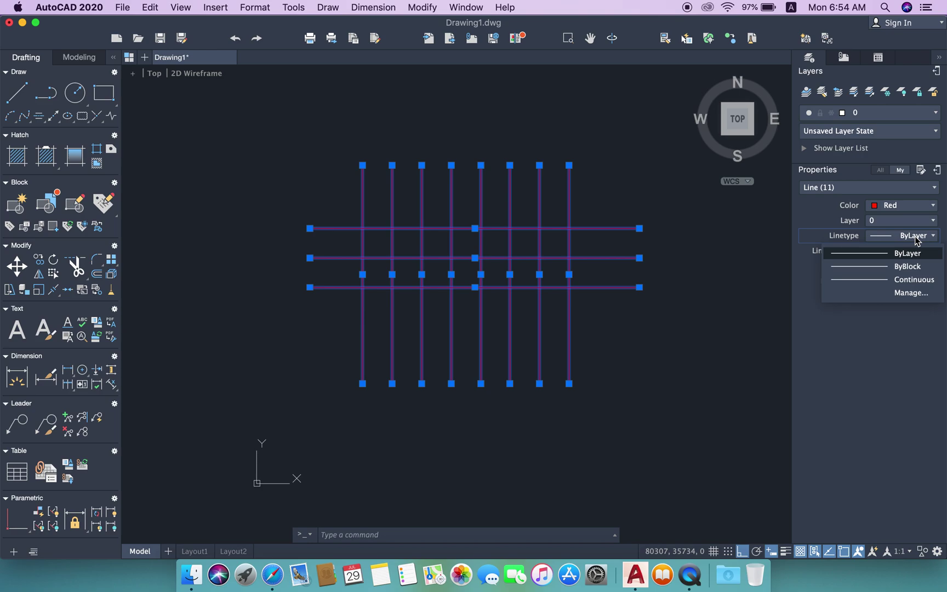
pyautogui.click(917, 292)
pyautogui.moveTo(447, 102)
pyautogui.mouseDown()
pyautogui.moveTo(301, 87)
pyautogui.moveTo(639, 111)
pyautogui.moveTo(693, 79)
pyautogui.mouseUp()
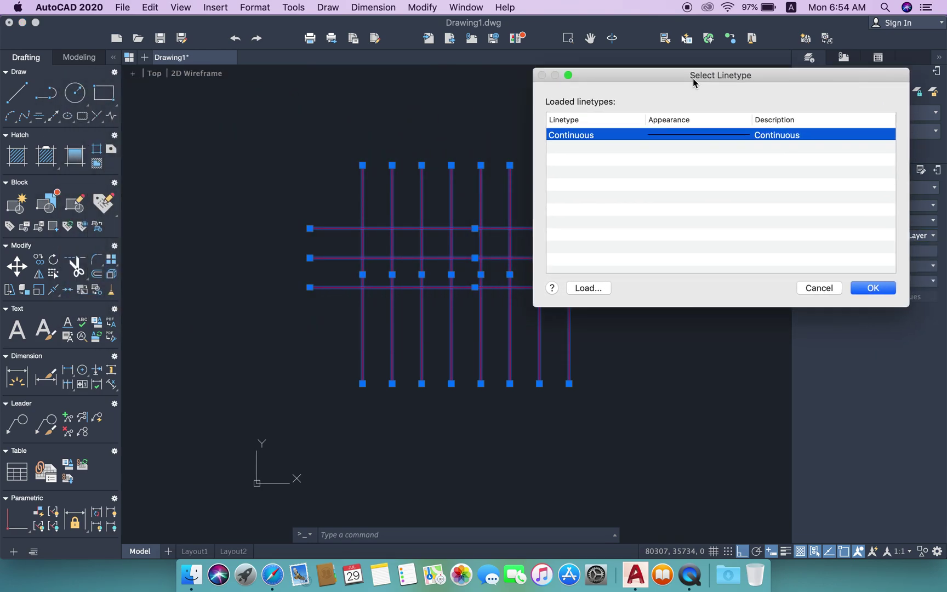
pyautogui.click(586, 287)
pyautogui.click(376, 193)
pyautogui.press('c')
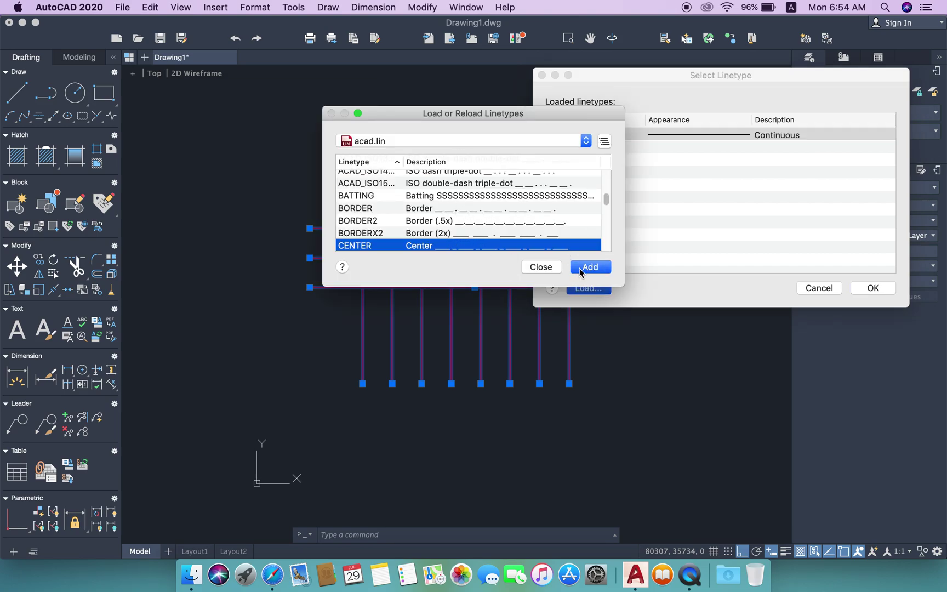
pyautogui.click(590, 272)
pyautogui.click(652, 148)
pyautogui.click(869, 288)
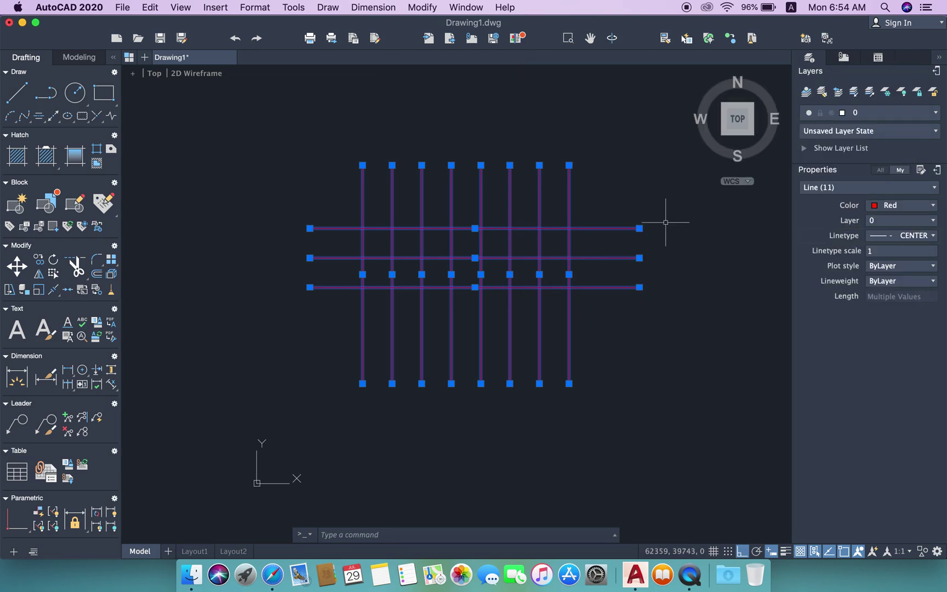
# Set the selected grid lines' linetype scale to 450
pyautogui.scroll(2, 668, 203)
pyautogui.moveTo(602, 228); pyautogui.dragTo(727, 227, button='middle')
pyautogui.click(877, 251)
pyautogui.write('450')
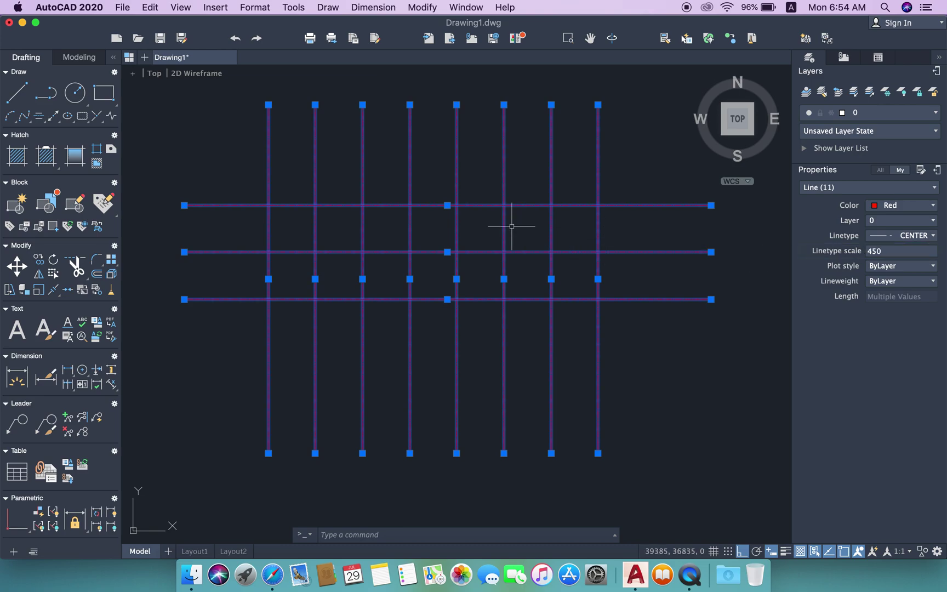
pyautogui.press('Escape')
# Reselect every grid line, change its color to Green, and clear the selection
pyautogui.scroll(2, 500, 213)
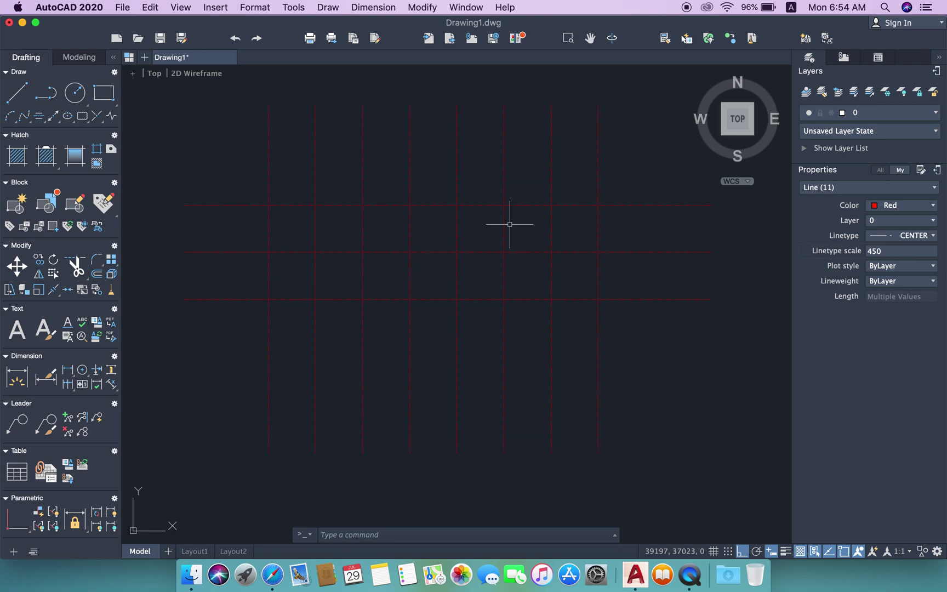
pyautogui.scroll(-5, 599, 282)
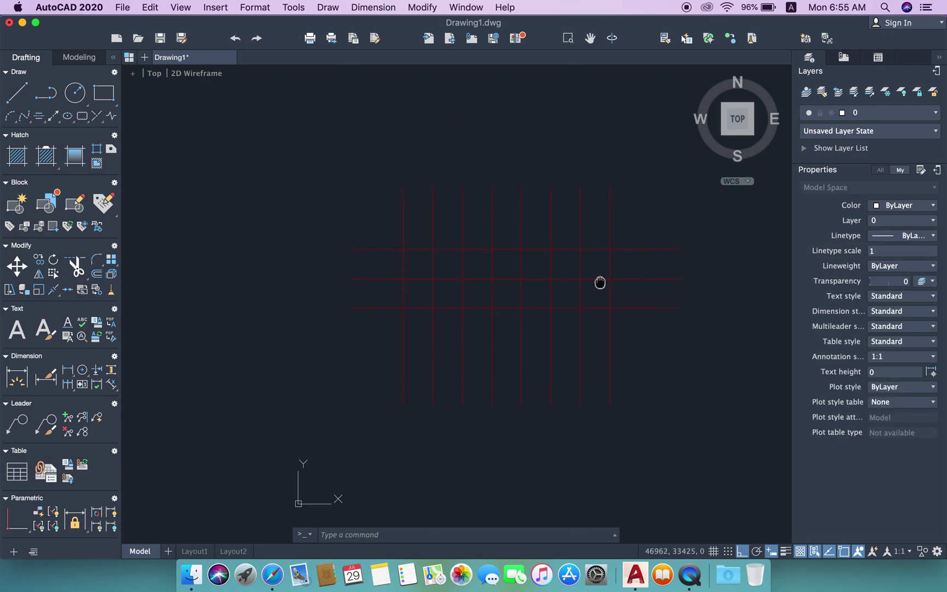
pyautogui.moveTo(642, 345); pyautogui.dragTo(370, 241)
pyautogui.hscroll(3, 588, 245)
pyautogui.scroll(2, 713, 238)
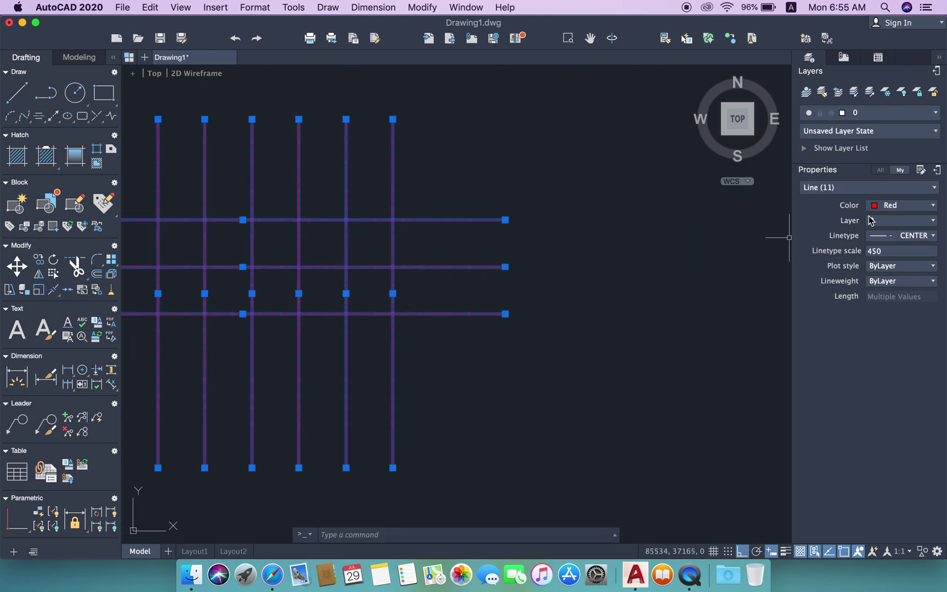
pyautogui.click(883, 206)
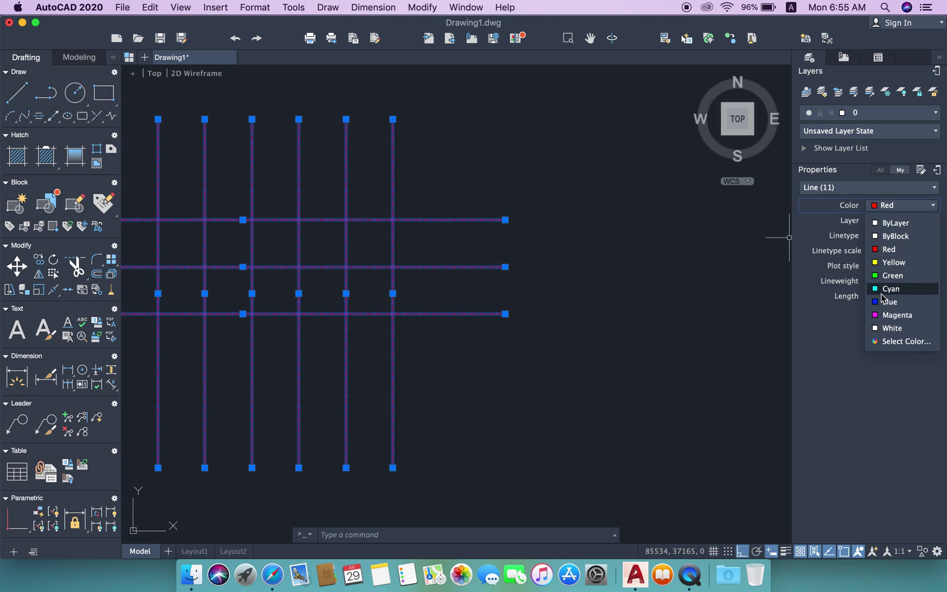
pyautogui.click(890, 275)
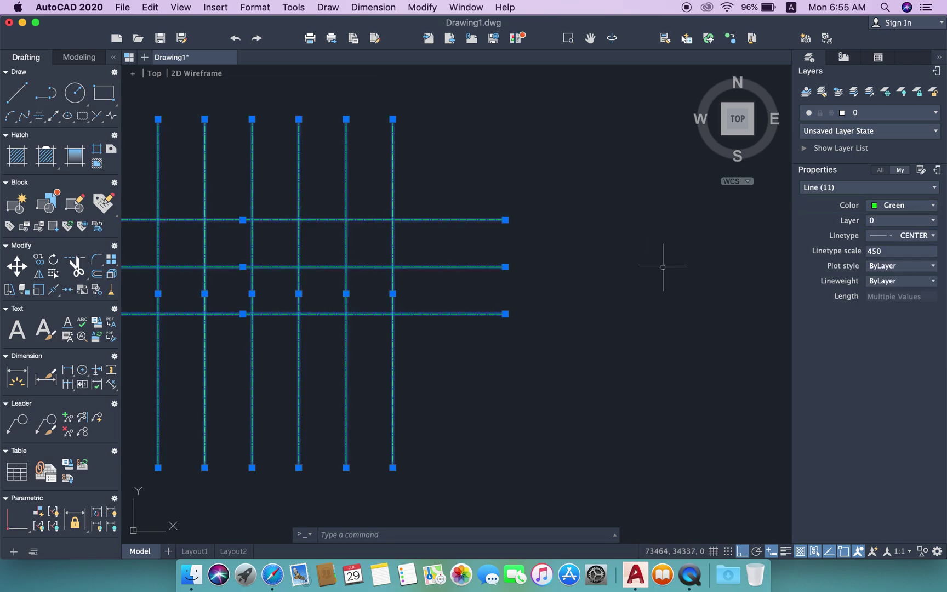
pyautogui.press('Escape')
pyautogui.scroll(-2, 369, 194)
pyautogui.hscroll(-2, 402, 207)
pyautogui.scroll(-2, 333, 194)
pyautogui.scroll(1, 308, 173)
pyautogui.scroll(3, 313, 182)
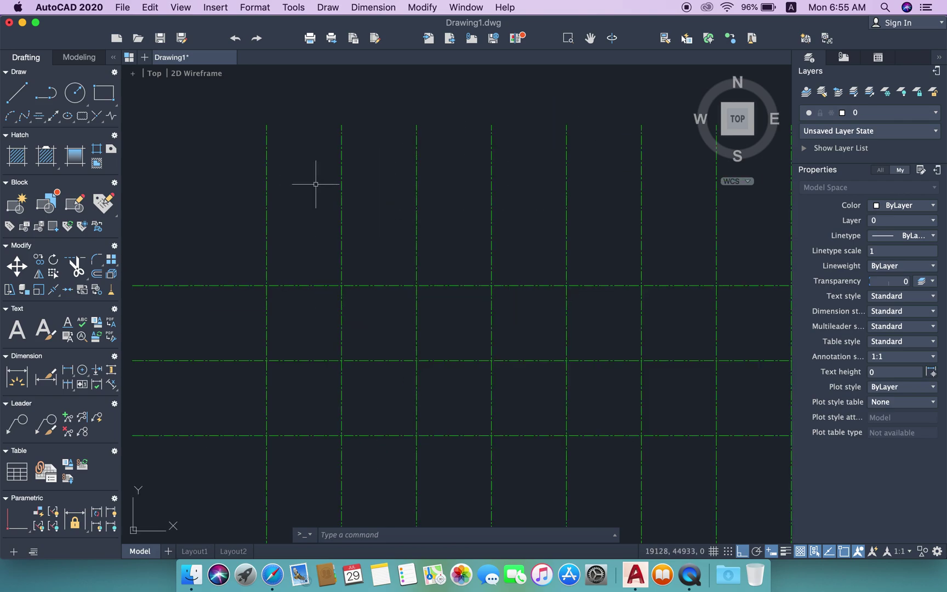
pyautogui.moveTo(412, 213)
pyautogui.mouseDown(button='middle')
pyautogui.moveTo(496, 239)
pyautogui.moveTo(437, 224)
pyautogui.mouseUp(button='middle')
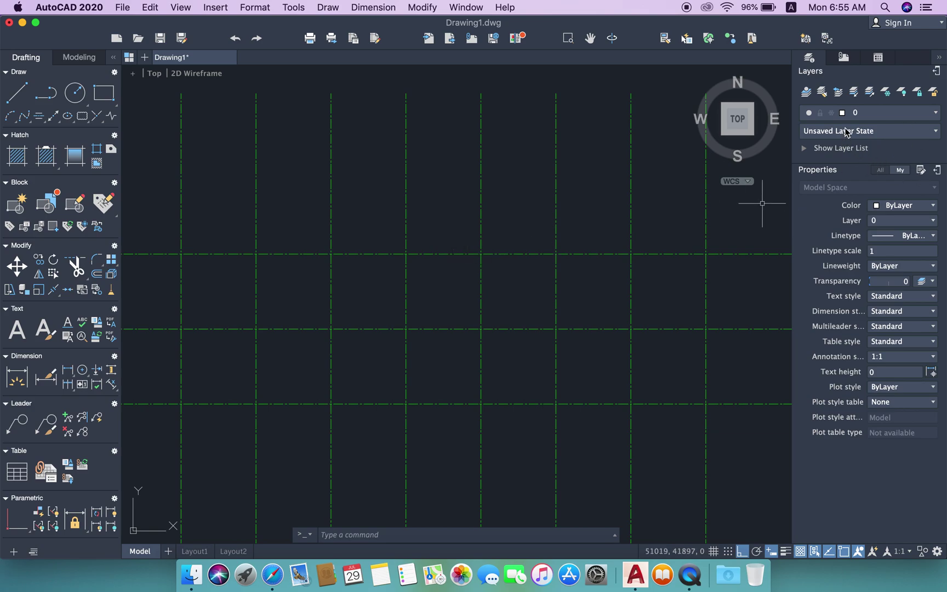
# Bring up the block library and choose the Tag - Imperial block
pyautogui.click(843, 57)
pyautogui.click(878, 57)
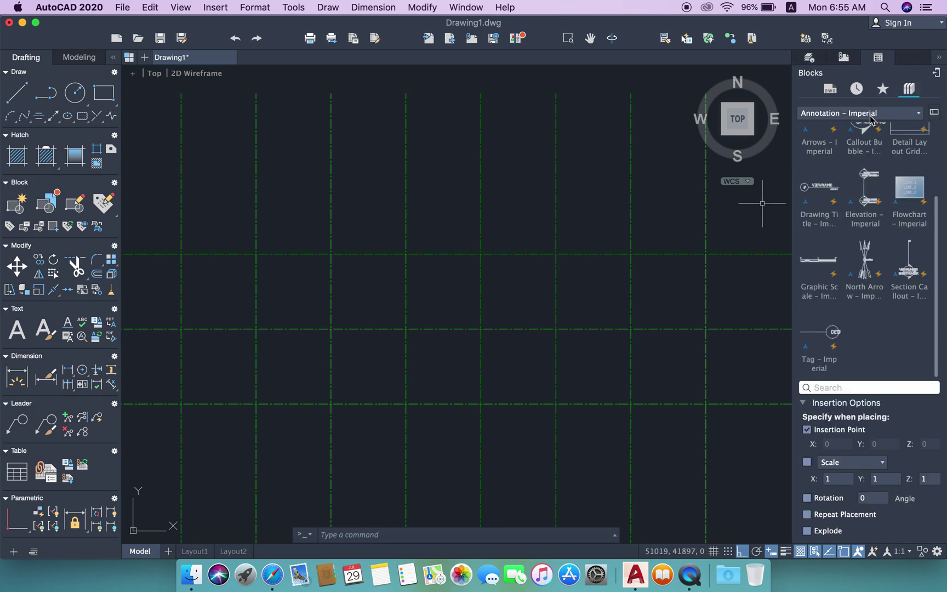
pyautogui.scroll(2, 941, 289)
pyautogui.scroll(2, 941, 274)
pyautogui.scroll(1, 940, 258)
pyautogui.scroll(-2, 940, 241)
pyautogui.scroll(-2, 937, 268)
pyautogui.scroll(-1, 931, 296)
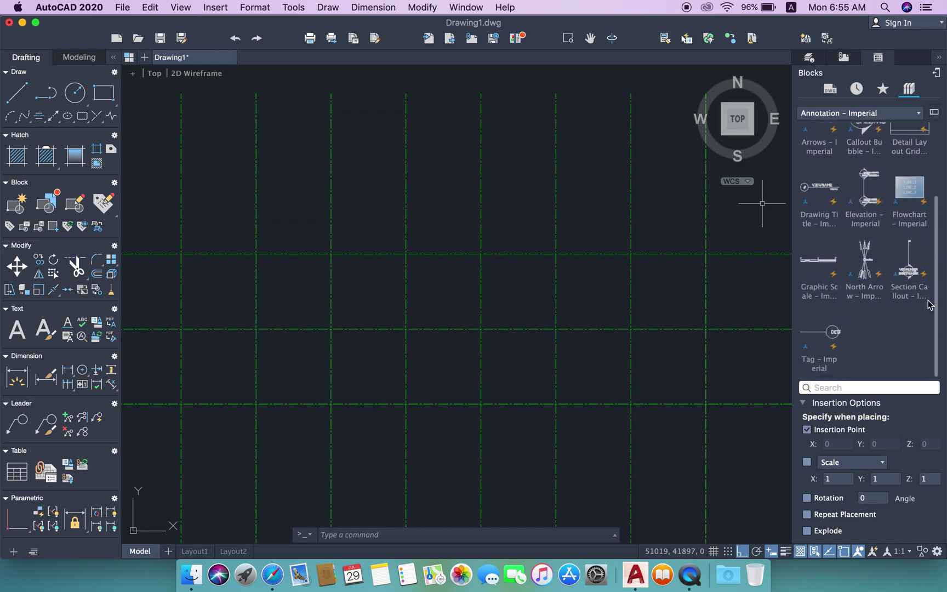
pyautogui.click(830, 335)
# Insert Tag - Imperial at 1:1 annotation scale above the grid, resolving the redefinition prompt
pyautogui.scroll(-2, 545, 191)
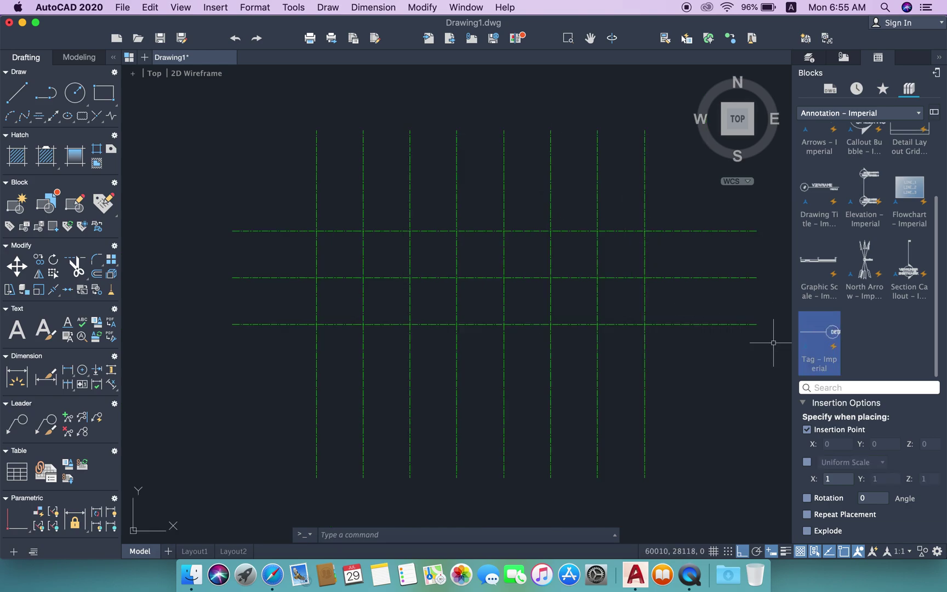
pyautogui.click(826, 350)
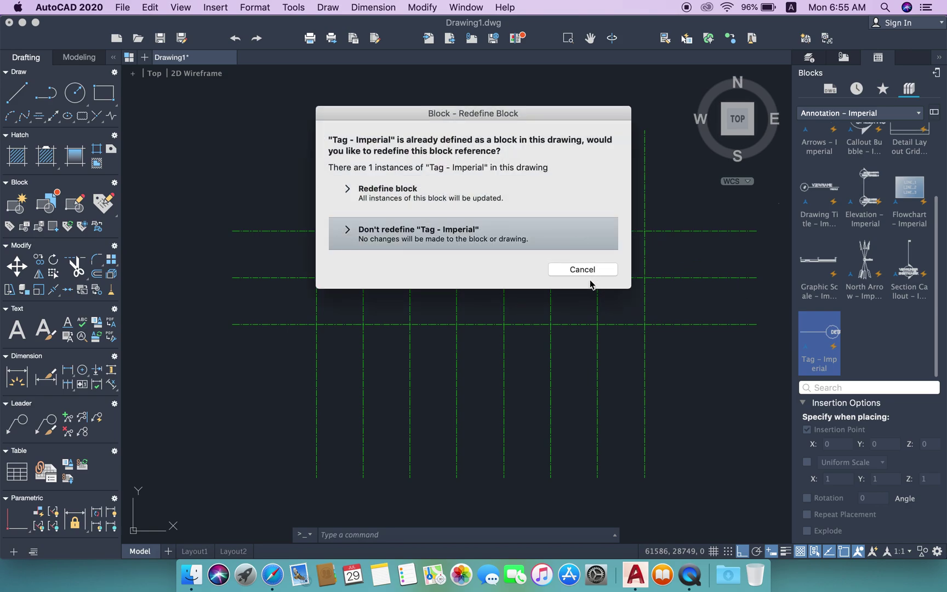
pyautogui.click(415, 189)
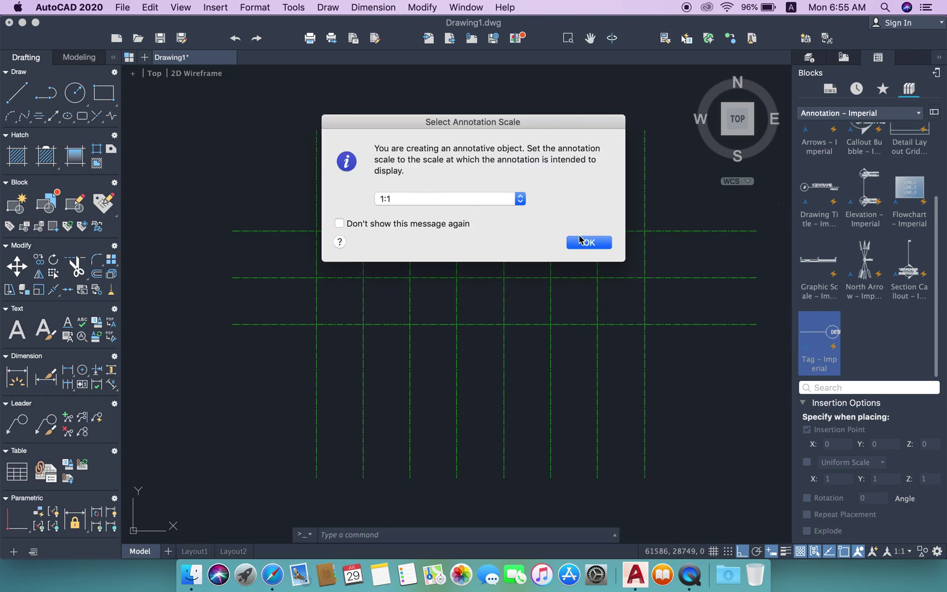
pyautogui.click(589, 243)
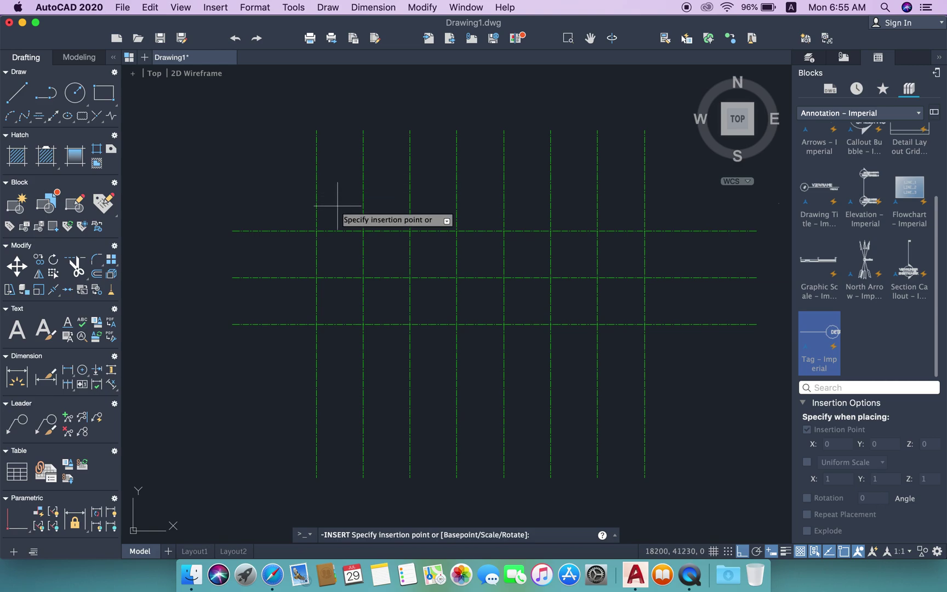
pyautogui.scroll(5, 331, 187)
pyautogui.click(328, 165)
# Select the newly placed tag and scale it by 100 from its line's left end
pyautogui.click(374, 222)
pyautogui.scroll(2, 384, 236)
pyautogui.scroll(2, 422, 253)
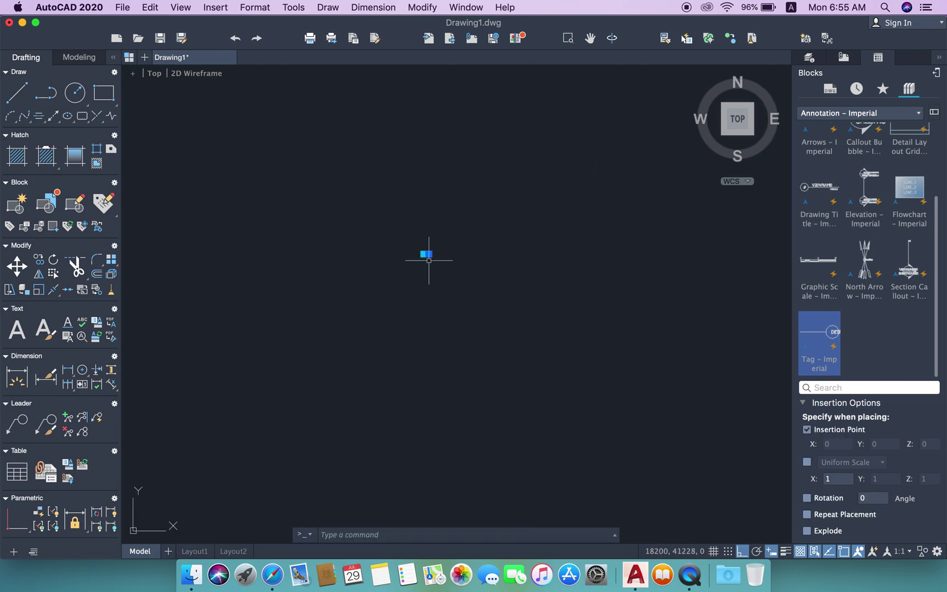
pyautogui.scroll(3, 402, 236)
pyautogui.scroll(1, 432, 231)
pyautogui.moveTo(402, 235); pyautogui.dragTo(444, 221, button='middle')
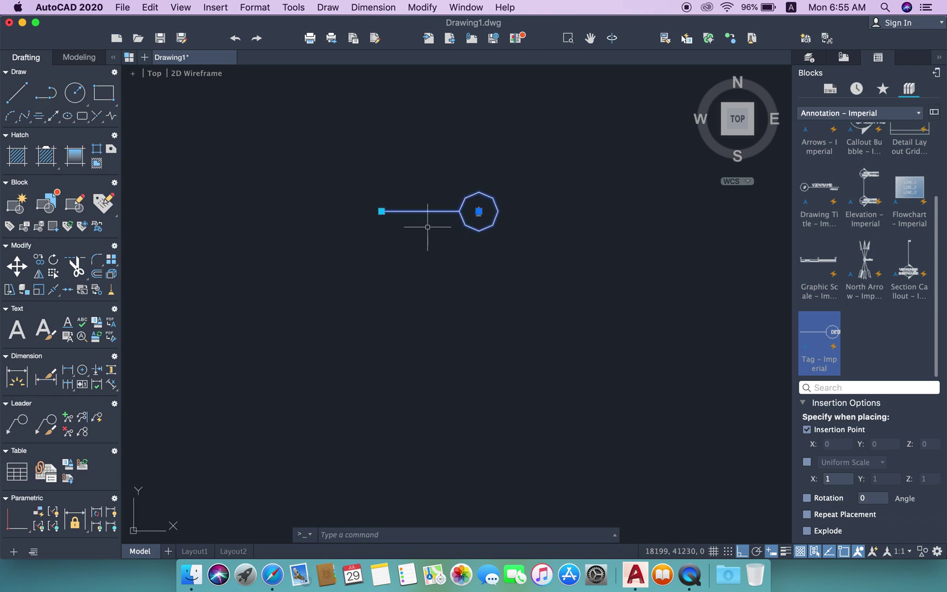
pyautogui.write('sc')
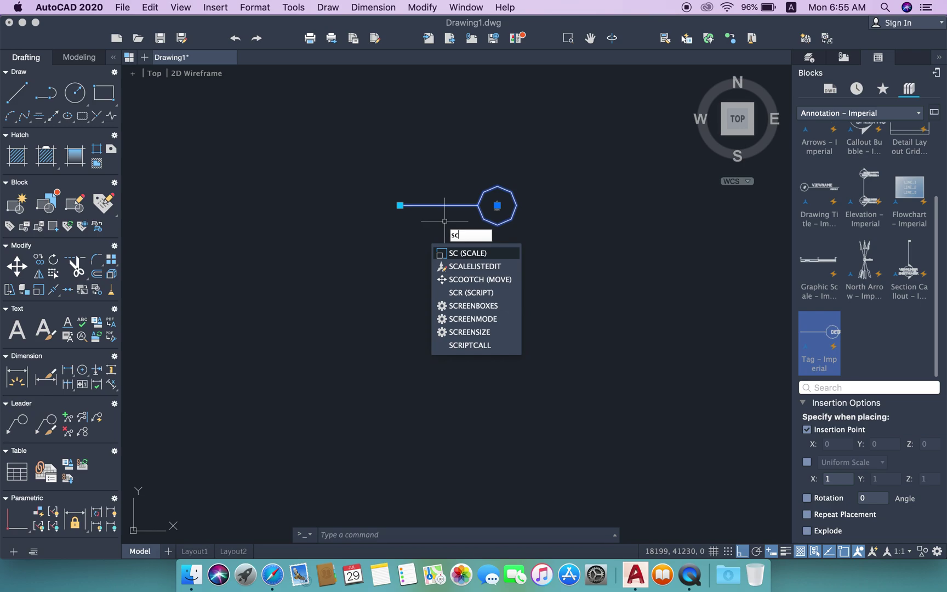
pyautogui.press('Return')
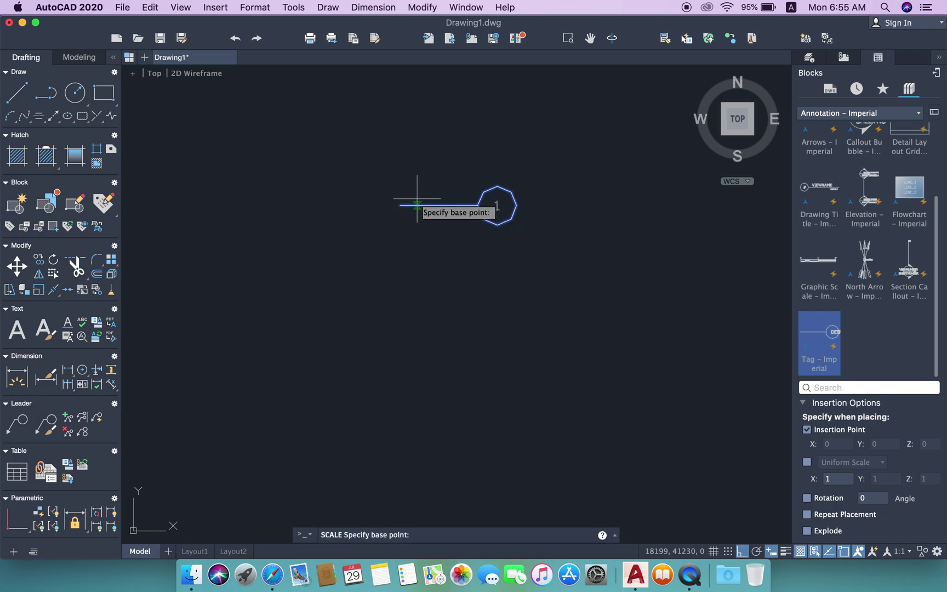
pyautogui.click(401, 205)
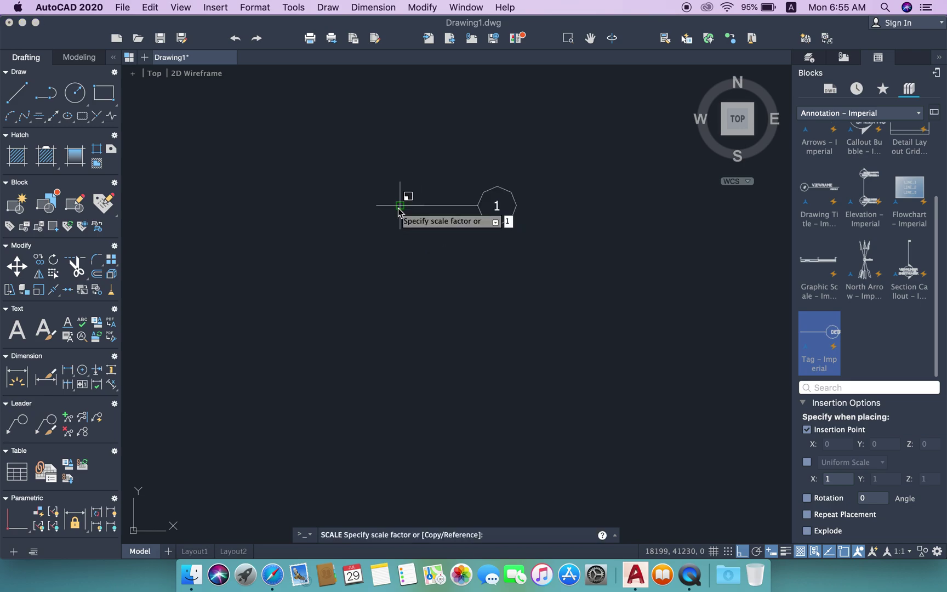
pyautogui.press('Return')
# Window-select the tag and scale it up a hundredfold again from its left end
pyautogui.scroll(-2, 429, 206)
pyautogui.scroll(-3, 429, 211)
pyautogui.scroll(-3, 429, 213)
pyautogui.scroll(-2, 429, 215)
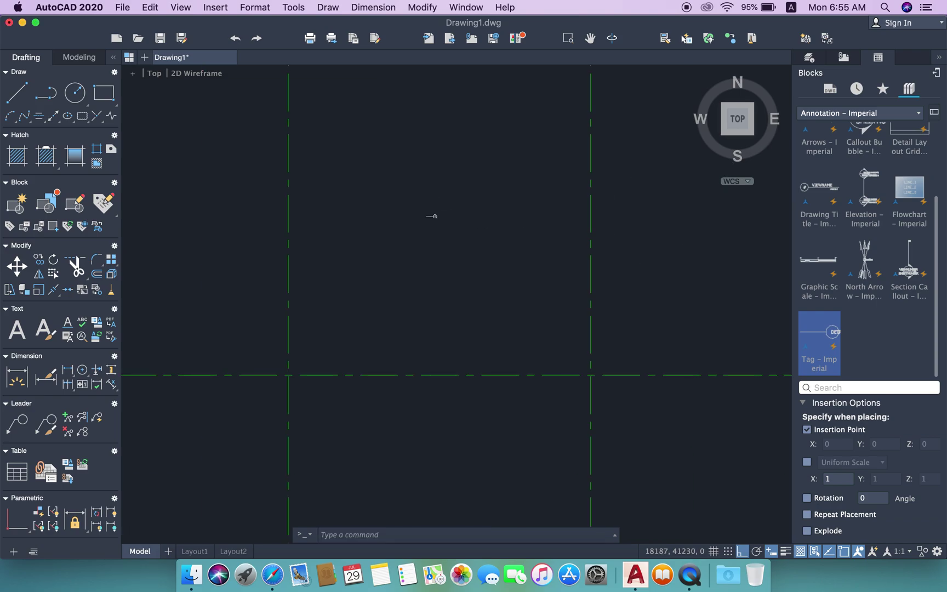
pyautogui.scroll(5, 433, 214)
pyautogui.click(507, 268)
pyautogui.click(429, 196)
pyautogui.write('sc')
pyautogui.press('Return')
pyautogui.click(425, 210)
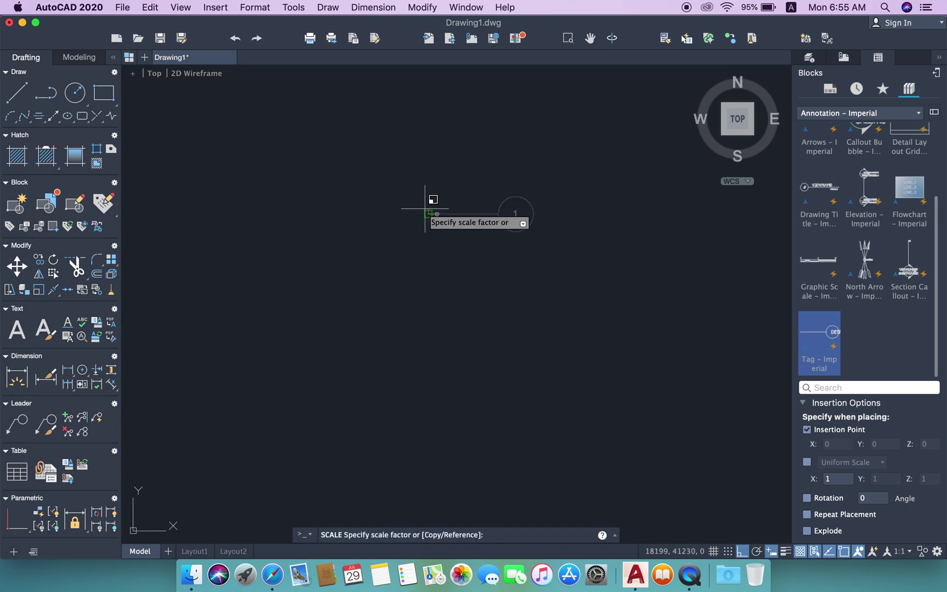
pyautogui.write('100')
pyautogui.press('Return')
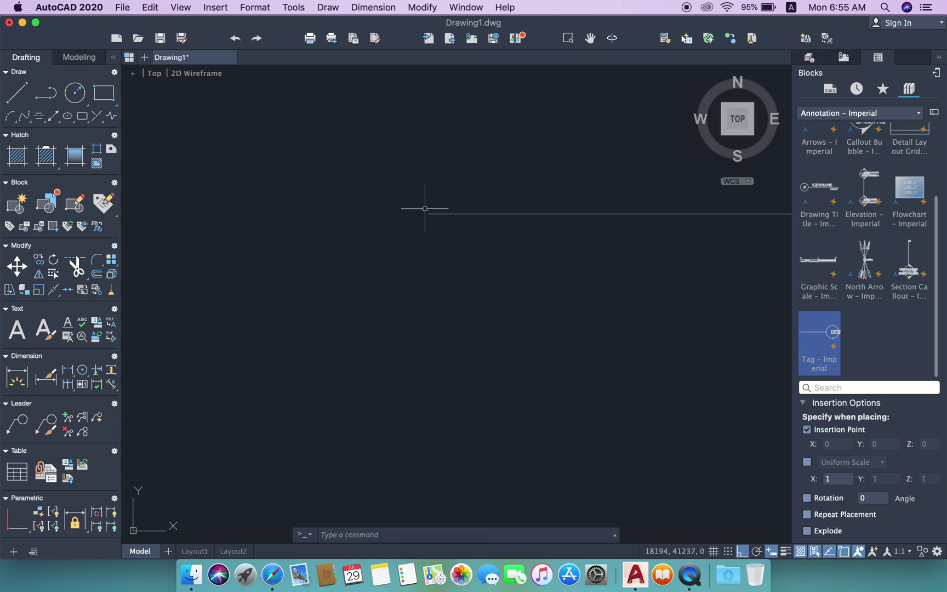
# Shrink the oversized tag to 1/50 of its size about the line's left end
pyautogui.scroll(-3, 426, 212)
pyautogui.hscroll(3, 426, 212)
pyautogui.scroll(2, 450, 209)
pyautogui.hscroll(2, 451, 210)
pyautogui.hscroll(-2, 467, 230)
pyautogui.click(478, 254)
pyautogui.scroll(-2, 412, 222)
pyautogui.hscroll(-2, 412, 230)
pyautogui.write('sc')
pyautogui.press('Return')
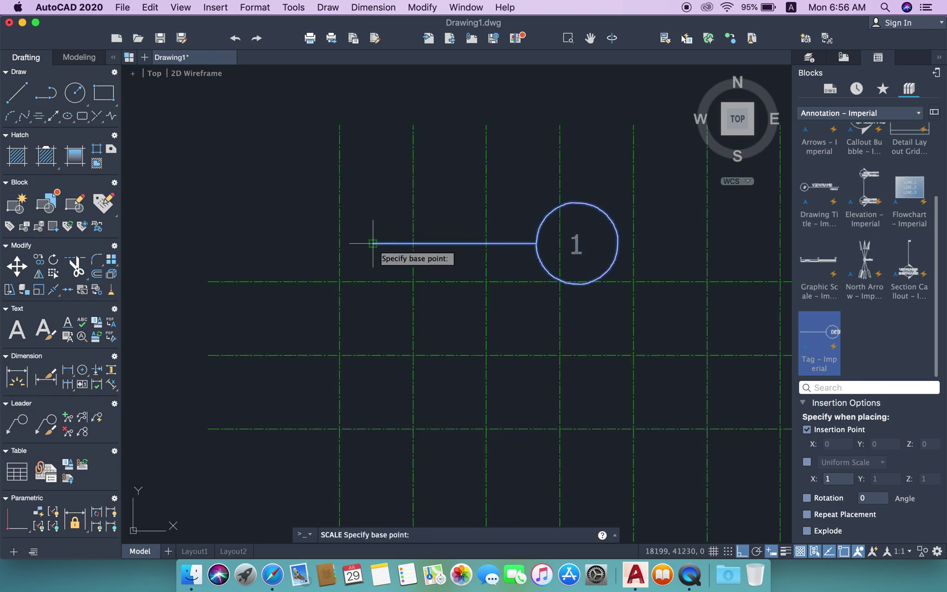
pyautogui.click(372, 243)
pyautogui.write('1/50')
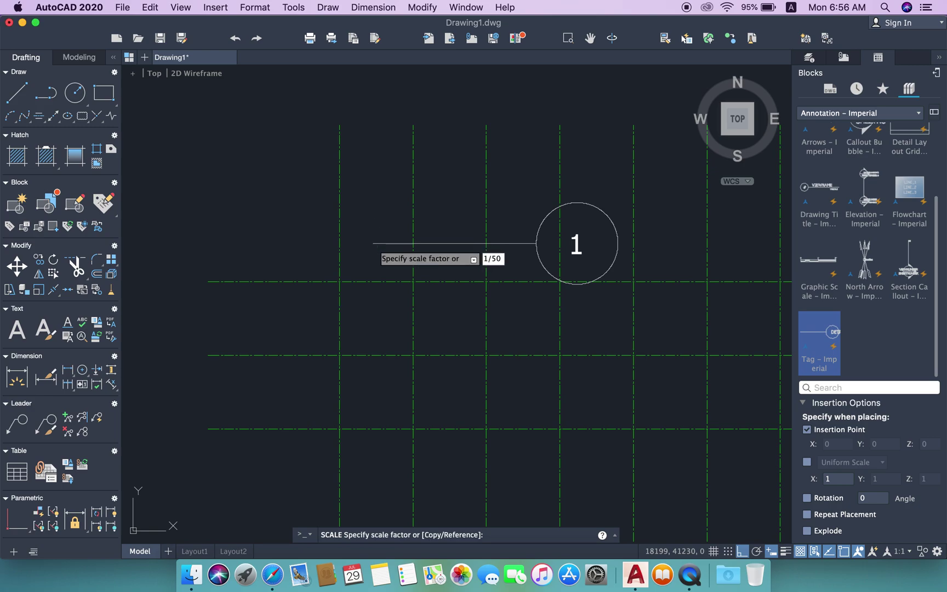
pyautogui.press('Return')
# Rescale the tag with the Reference option, picking the base and reference length along its line
pyautogui.scroll(5, 394, 258)
pyautogui.scroll(2, 428, 285)
pyautogui.click(397, 253)
pyautogui.scroll(5, 391, 235)
pyautogui.scroll(2, 402, 237)
pyautogui.write('sc')
pyautogui.press('Return')
pyautogui.moveTo(393, 272); pyautogui.dragTo(395, 247, button='middle')
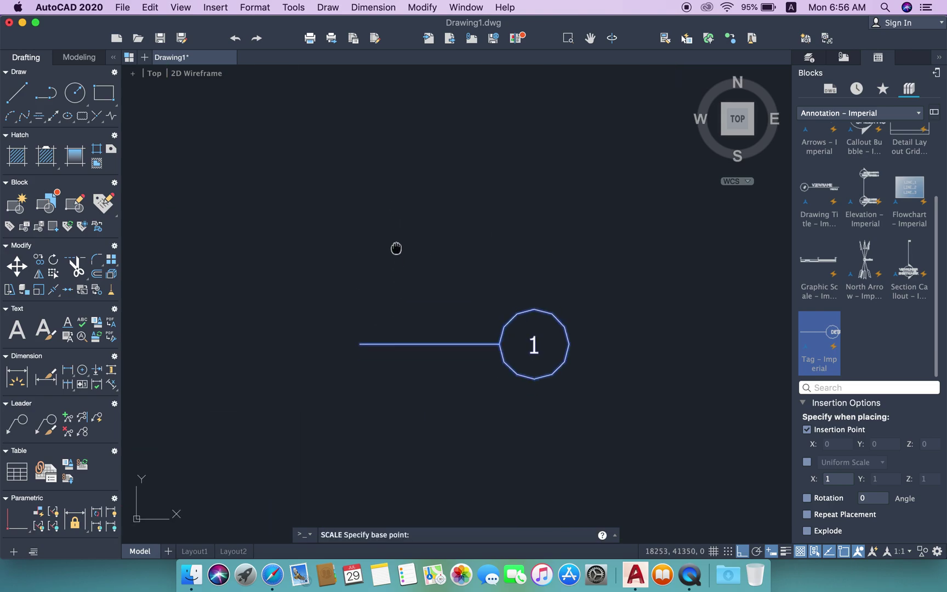
pyautogui.click(359, 331)
pyautogui.write('r')
pyautogui.press('Return')
pyautogui.click(359, 331)
pyautogui.click(500, 329)
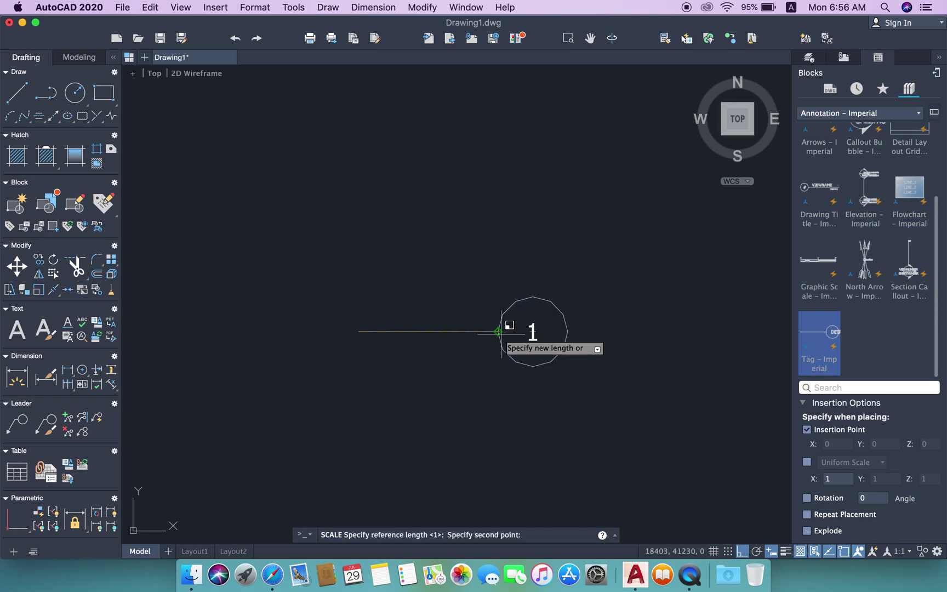
# Set the new reference length against the grid axes, then reselect the resized tag
pyautogui.scroll(-2, 551, 354)
pyautogui.scroll(-2, 548, 356)
pyautogui.scroll(-2, 546, 359)
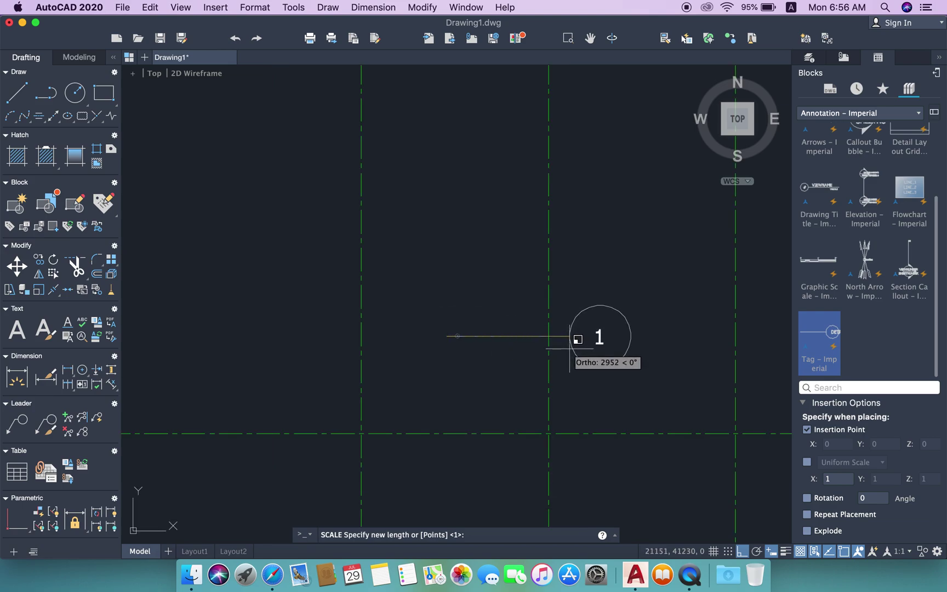
pyautogui.scroll(-2, 576, 342)
pyautogui.moveTo(579, 341)
pyautogui.mouseDown(button='middle')
pyautogui.moveTo(488, 345)
pyautogui.moveTo(482, 332)
pyautogui.mouseUp(button='middle')
pyautogui.click(467, 340)
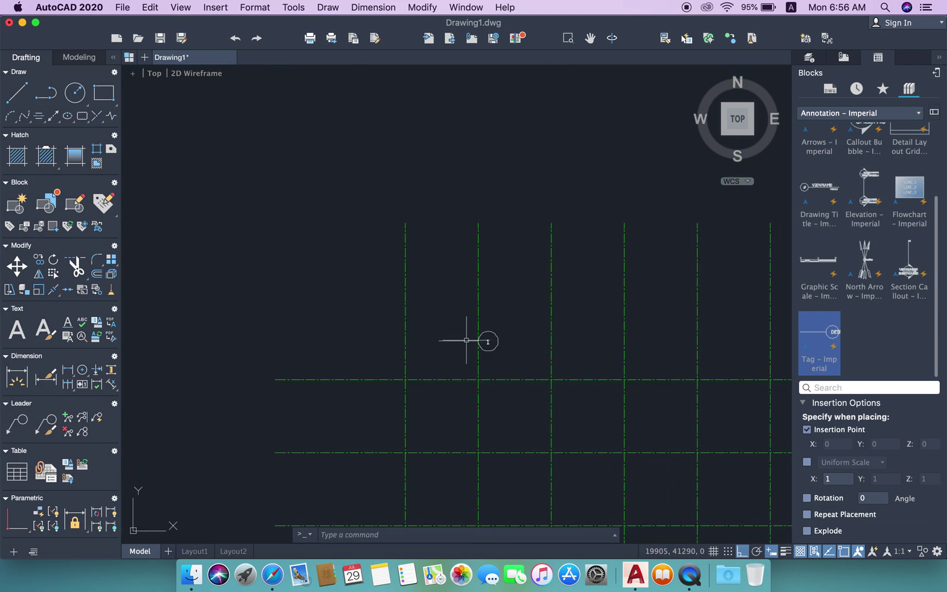
pyautogui.click(461, 355)
pyautogui.click(422, 314)
pyautogui.moveTo(423, 314); pyautogui.dragTo(387, 313, button='middle')
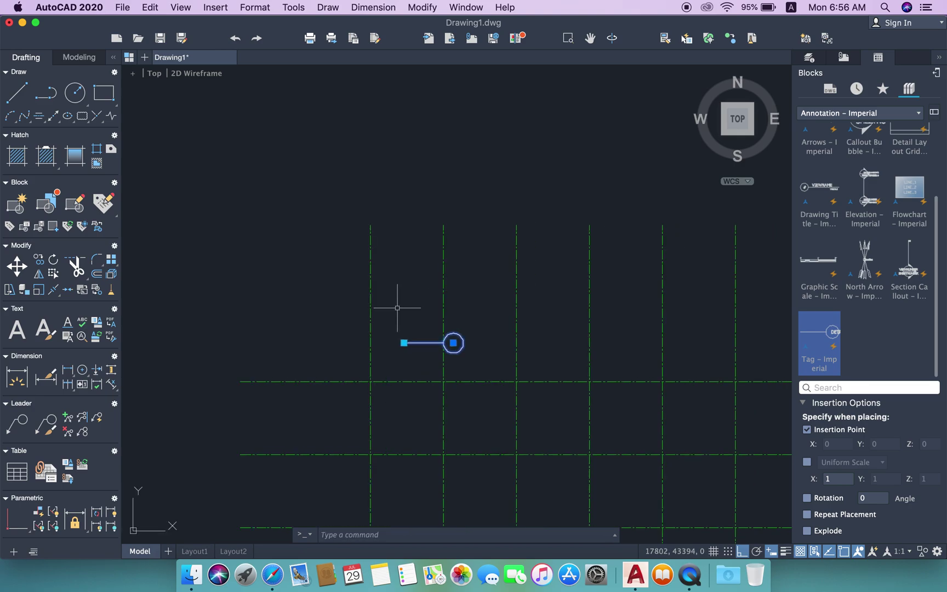
# Rotate the tag 90° about its line's left end so it stands upright
pyautogui.scroll(2, 415, 343)
pyautogui.scroll(2, 415, 342)
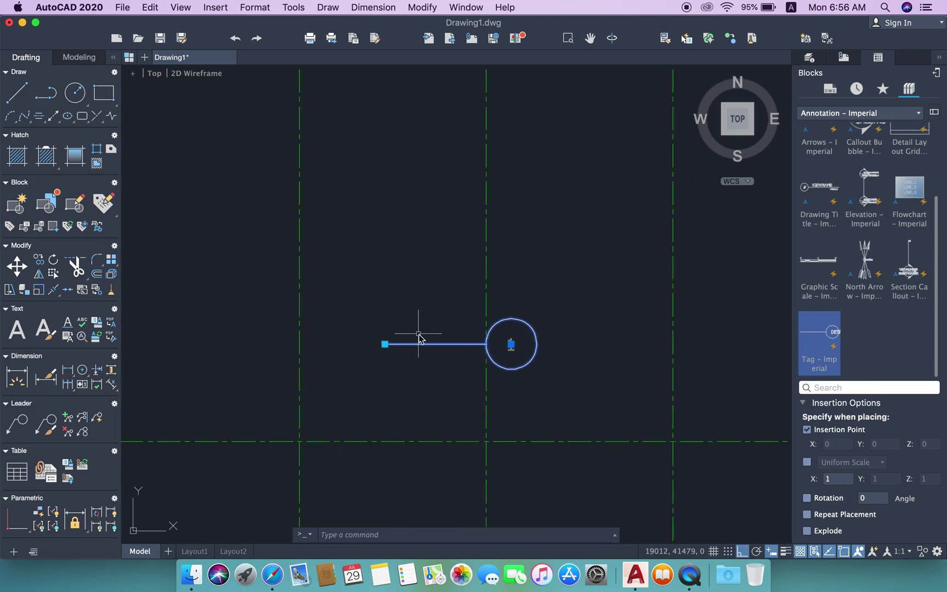
pyautogui.write('ro')
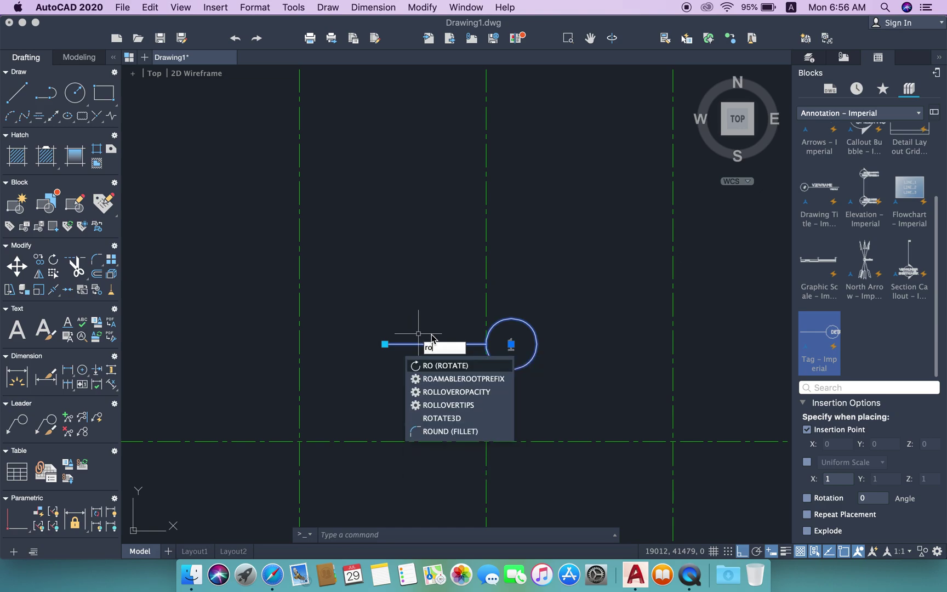
pyautogui.press('Return')
pyautogui.click(384, 344)
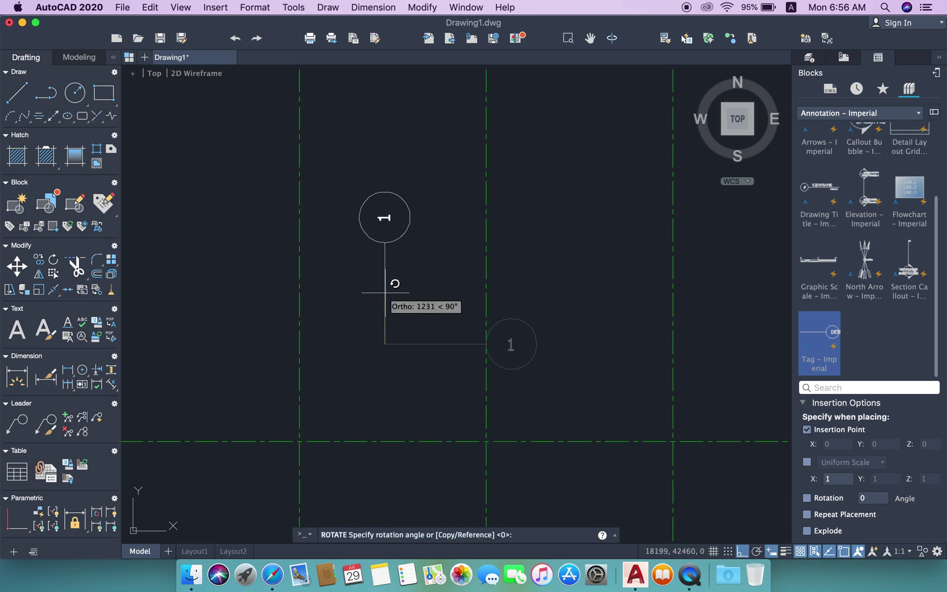
pyautogui.click(385, 292)
pyautogui.scroll(-2, 386, 292)
# Move the upright tag so its stem's bottom sits on top of the first vertical axis
pyautogui.click(386, 291)
pyautogui.moveTo(386, 291); pyautogui.dragTo(387, 278, button='middle')
pyautogui.write('m')
pyautogui.press('Return')
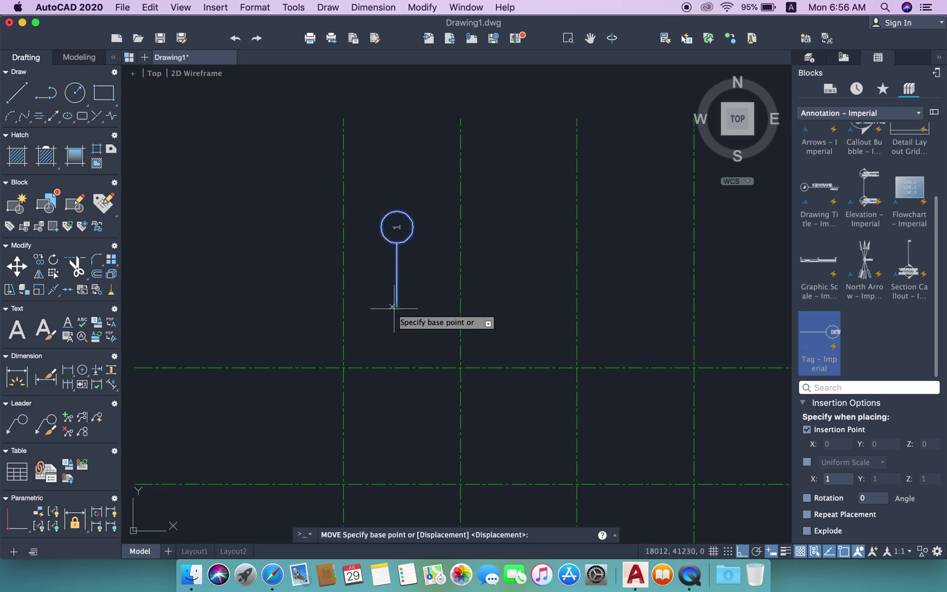
pyautogui.click(397, 307)
pyautogui.click(352, 107)
pyautogui.press('Return')
pyautogui.scroll(-3, 372, 131)
pyautogui.scroll(-2, 384, 153)
pyautogui.press('Escape')
pyautogui.scroll(2, 392, 174)
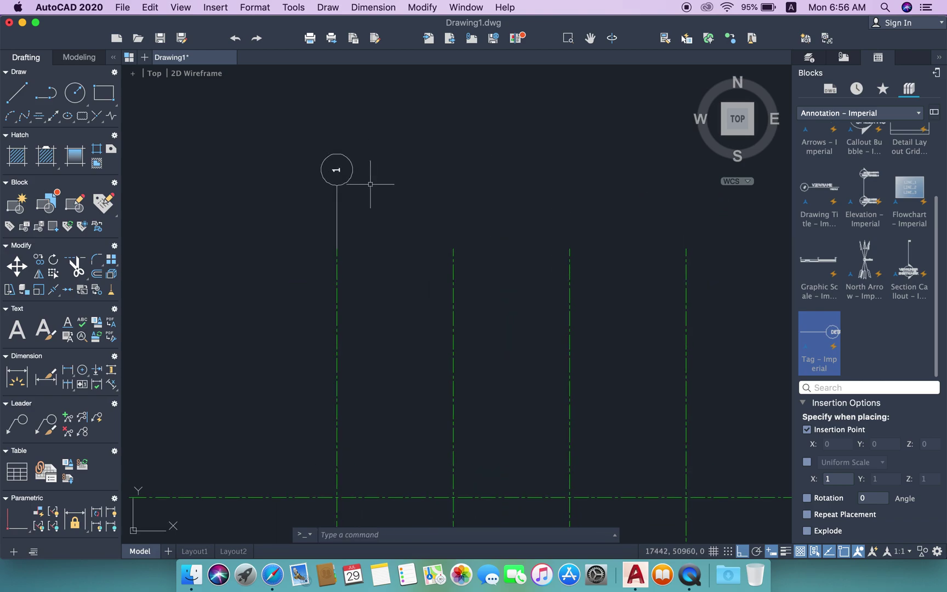
pyautogui.scroll(4, 364, 177)
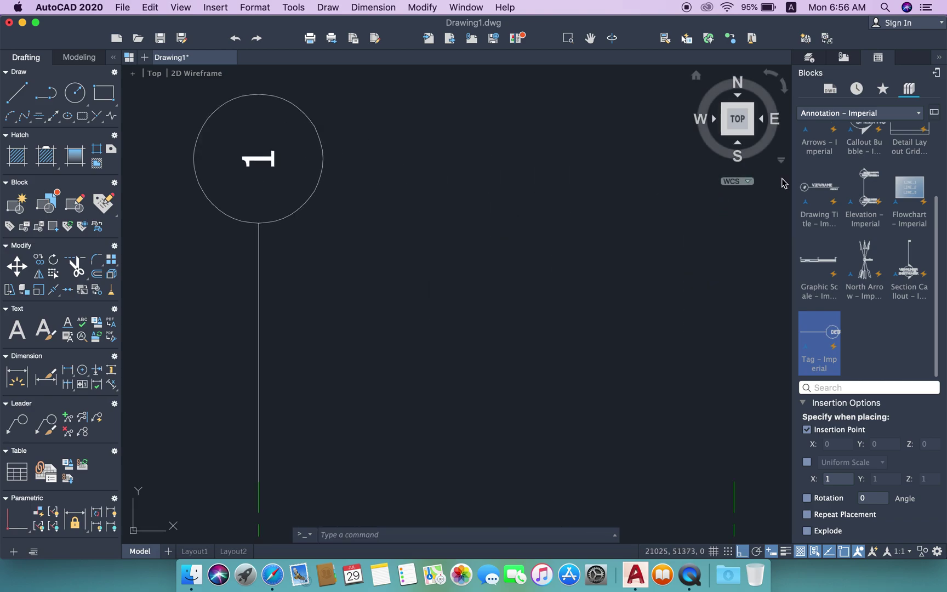
pyautogui.click(820, 192)
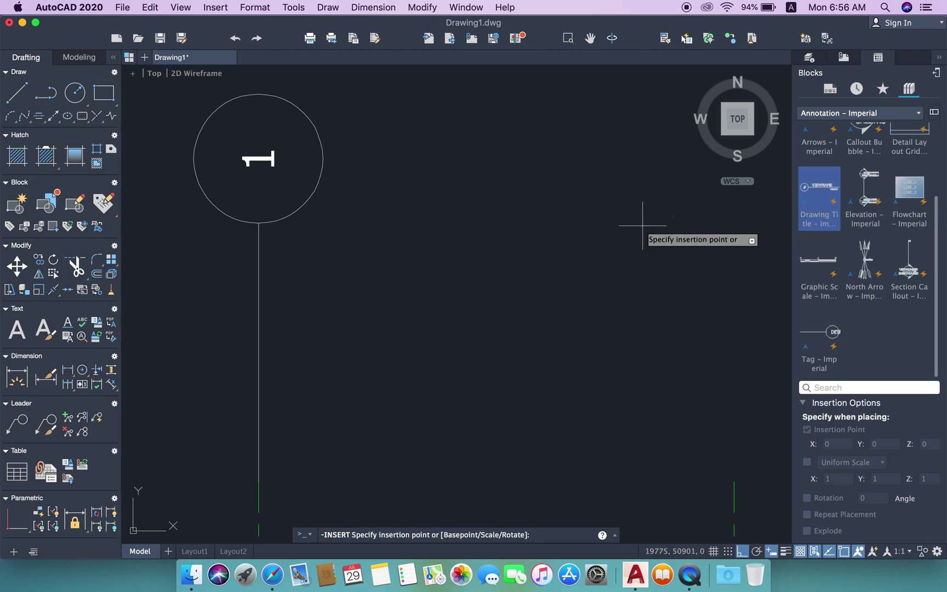
pyautogui.click(499, 230)
pyautogui.scroll(2, 512, 234)
pyautogui.click(473, 206)
pyautogui.click(556, 280)
pyautogui.scroll(1, 520, 220)
pyautogui.scroll(2, 530, 233)
pyautogui.click(541, 241)
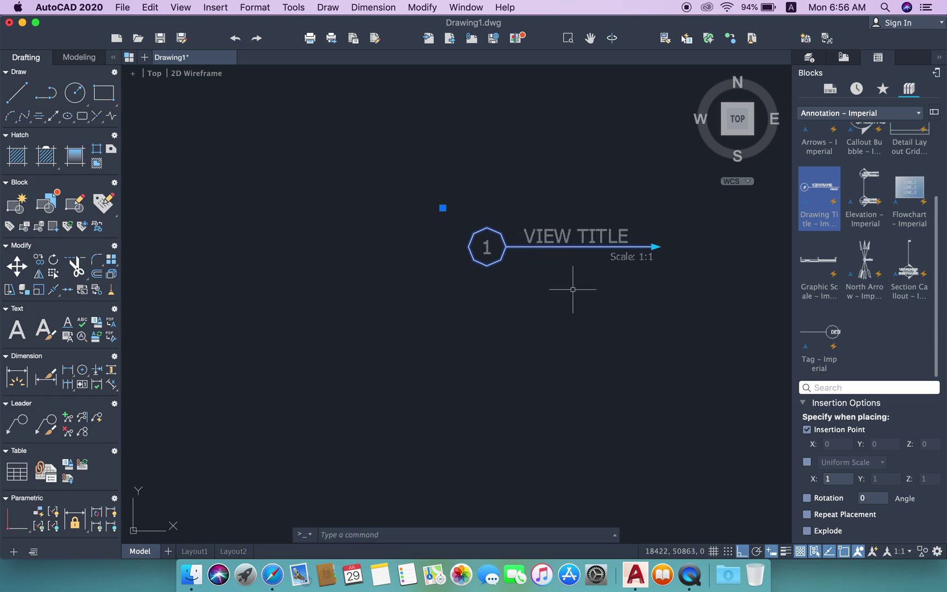
pyautogui.click(570, 270)
pyautogui.scroll(2, 523, 230)
pyautogui.press('Delete')
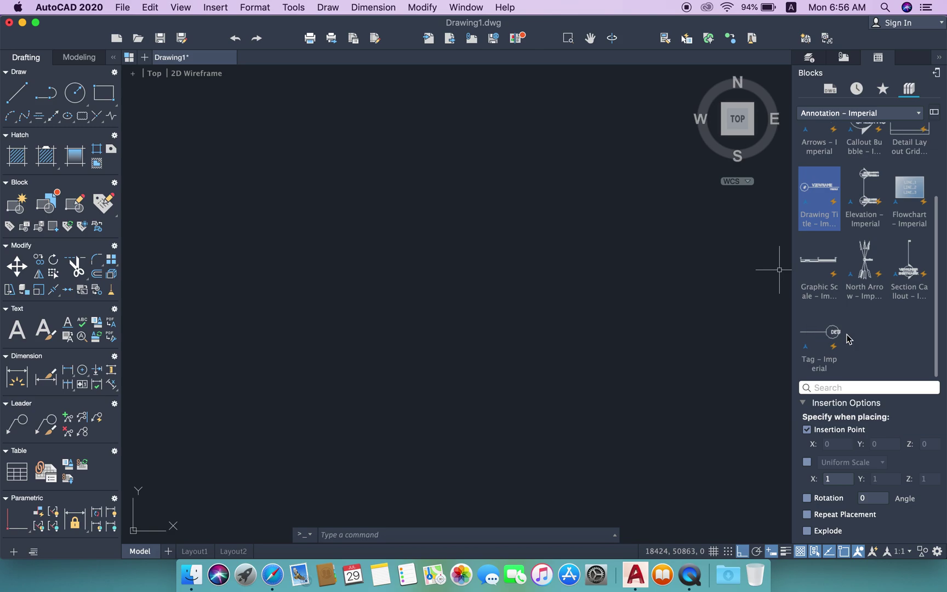
pyautogui.moveTo(937, 329); pyautogui.dragTo(945, 256)
pyautogui.scroll(-3, 945, 233)
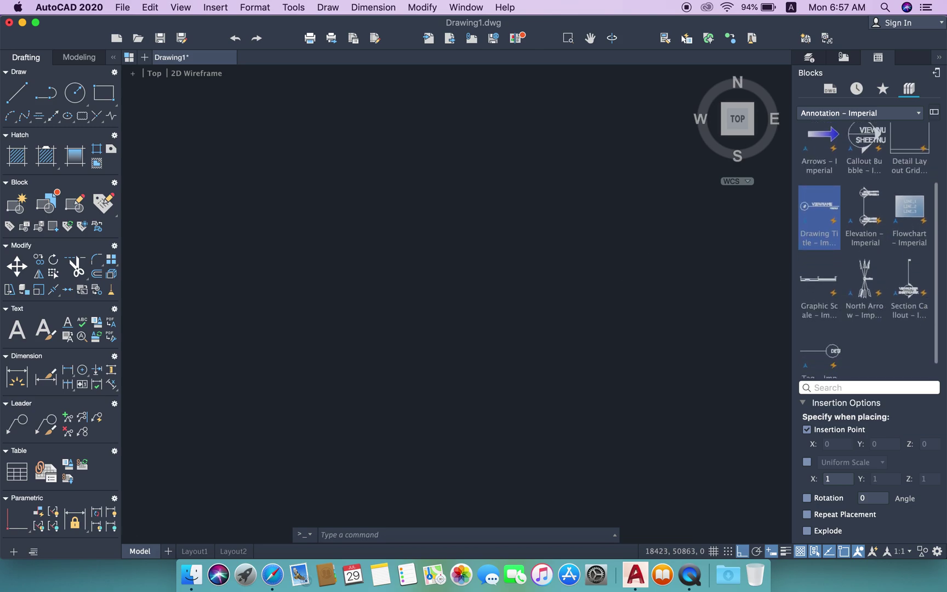
pyautogui.moveTo(643, 321)
pyautogui.mouseDown(button='middle')
pyautogui.moveTo(637, 258)
pyautogui.moveTo(628, 290)
pyautogui.mouseUp(button='middle')
pyautogui.scroll(-3, 548, 307)
pyautogui.moveTo(543, 338); pyautogui.dragTo(500, 302, button='middle')
pyautogui.scroll(-4, 477, 288)
pyautogui.moveTo(455, 275)
pyautogui.mouseDown(button='middle')
pyautogui.moveTo(494, 328)
pyautogui.moveTo(444, 260)
pyautogui.mouseUp(button='middle')
pyautogui.scroll(-3, 477, 310)
pyautogui.moveTo(486, 318); pyautogui.dragTo(461, 301, button='middle')
pyautogui.scroll(2, 433, 247)
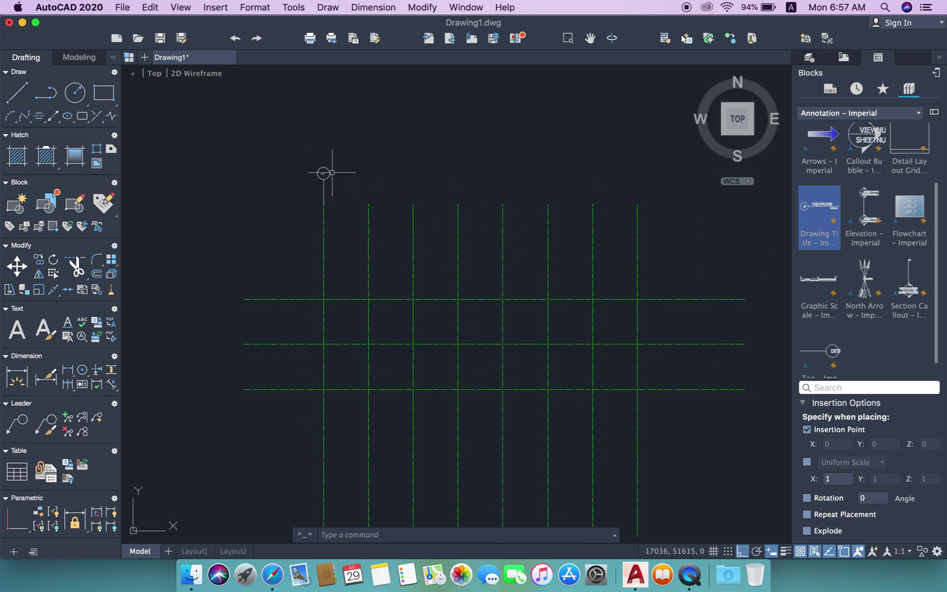
pyautogui.scroll(3, 313, 166)
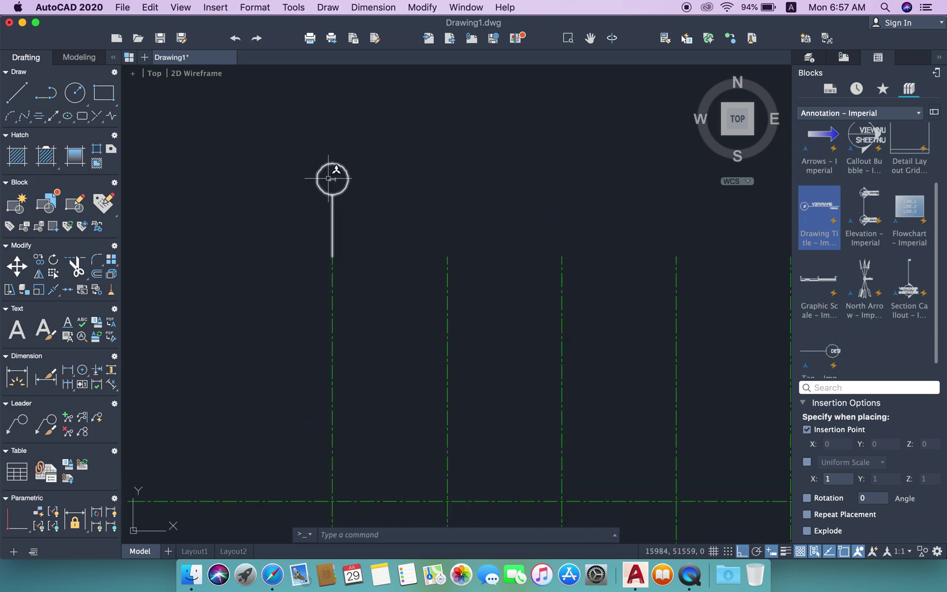
pyautogui.doubleClick(332, 182)
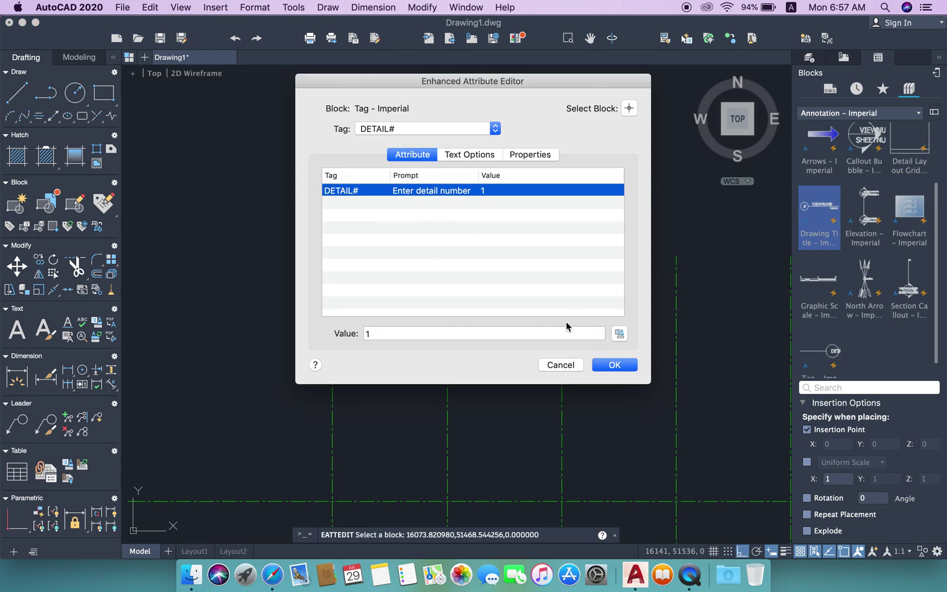
pyautogui.click(557, 365)
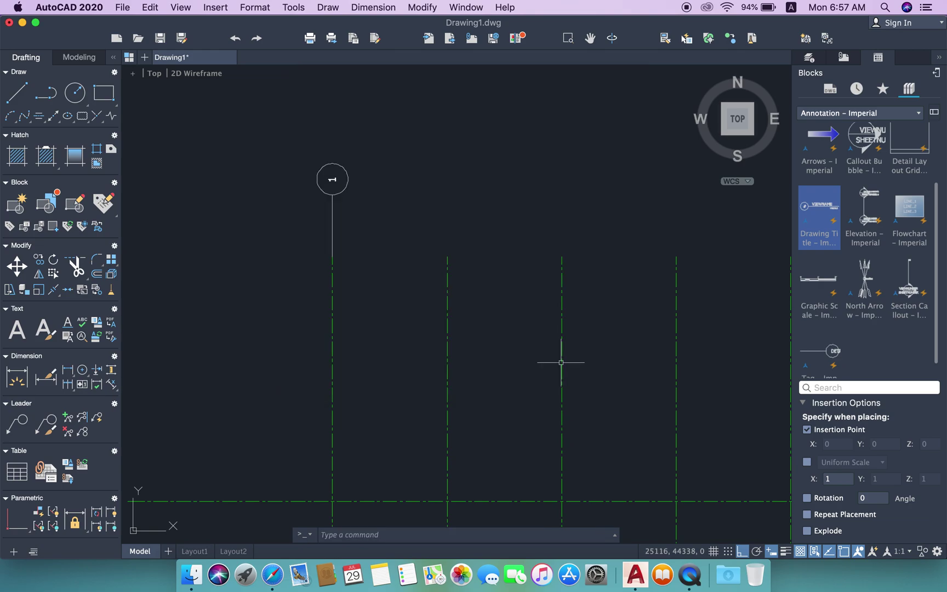
pyautogui.scroll(-3, 563, 324)
pyautogui.scroll(-2, 260, 164)
pyautogui.scroll(-2, 450, 228)
pyautogui.scroll(2, 602, 301)
pyautogui.scroll(1, 587, 280)
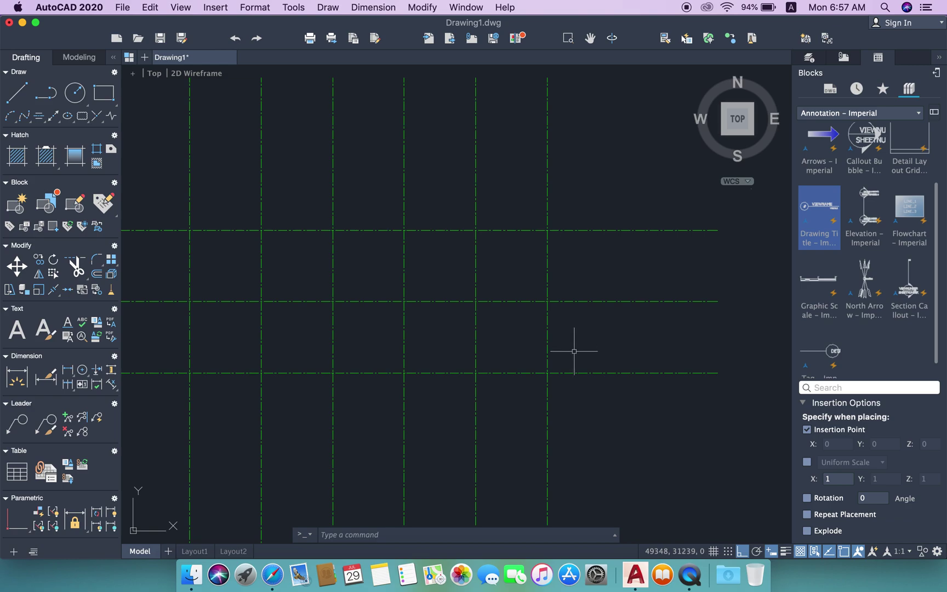
pyautogui.scroll(-3, 573, 351)
pyautogui.scroll(-1, 541, 289)
pyautogui.scroll(-1, 538, 278)
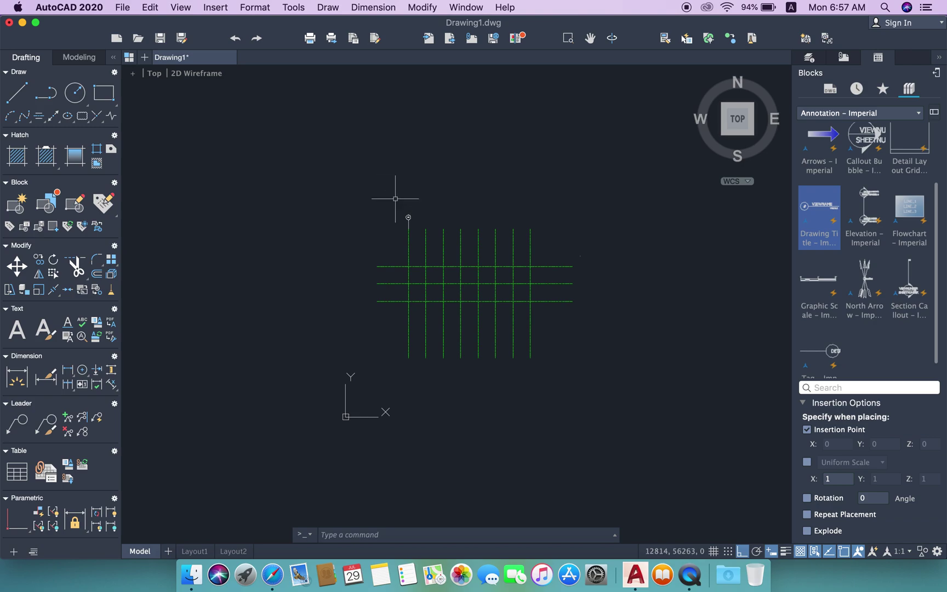
pyautogui.scroll(1, 461, 214)
pyautogui.scroll(1, 452, 216)
pyautogui.moveTo(449, 217); pyautogui.dragTo(356, 157, button='middle')
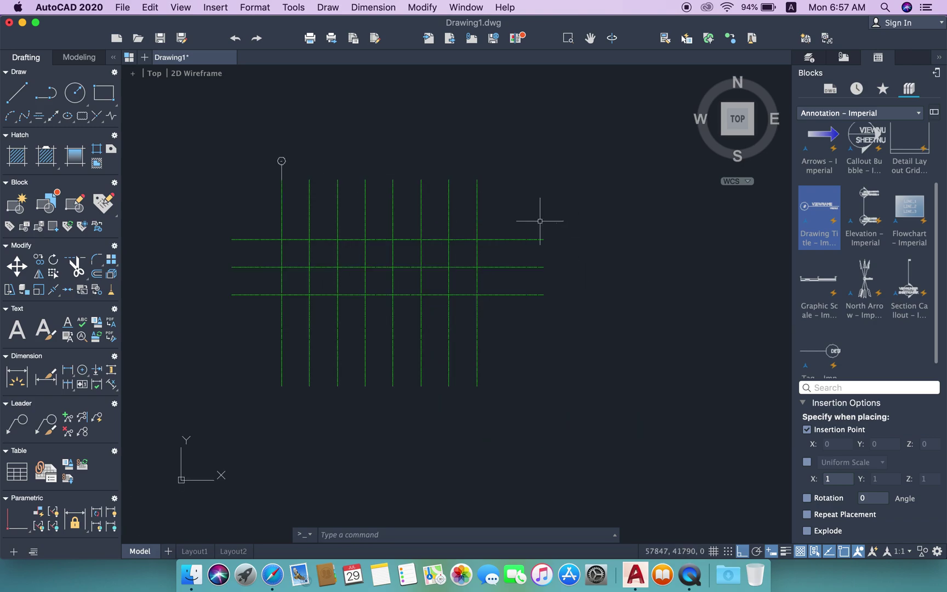
pyautogui.click(545, 213)
pyautogui.click(620, 241)
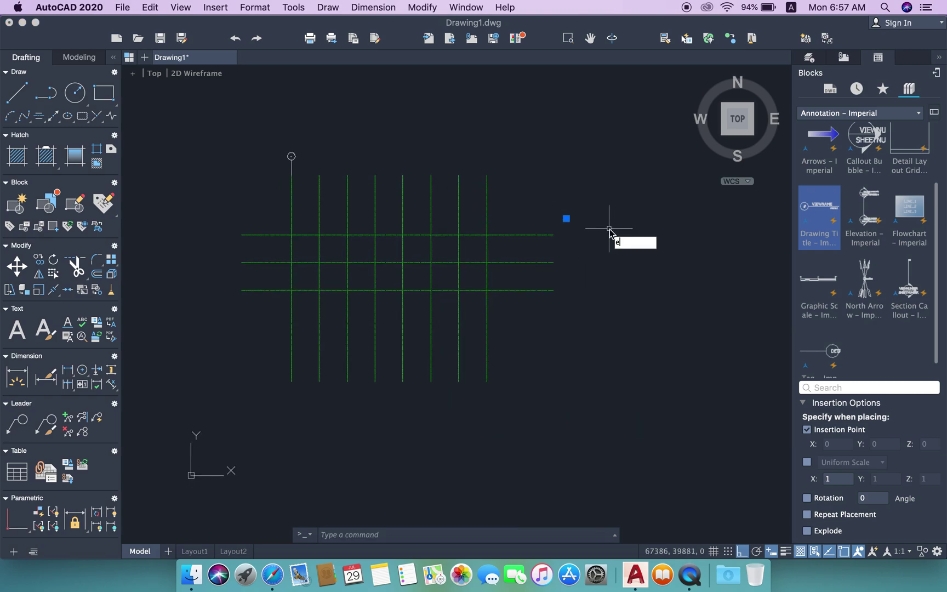
pyautogui.hscroll(-5, 548, 230)
pyautogui.scroll(2, 589, 250)
pyautogui.moveTo(592, 258); pyautogui.dragTo(606, 256, button='middle')
pyautogui.moveTo(262, 250); pyautogui.dragTo(256, 305, button='middle')
pyautogui.hscroll(-5, 307, 304)
pyautogui.scroll(2, 329, 303)
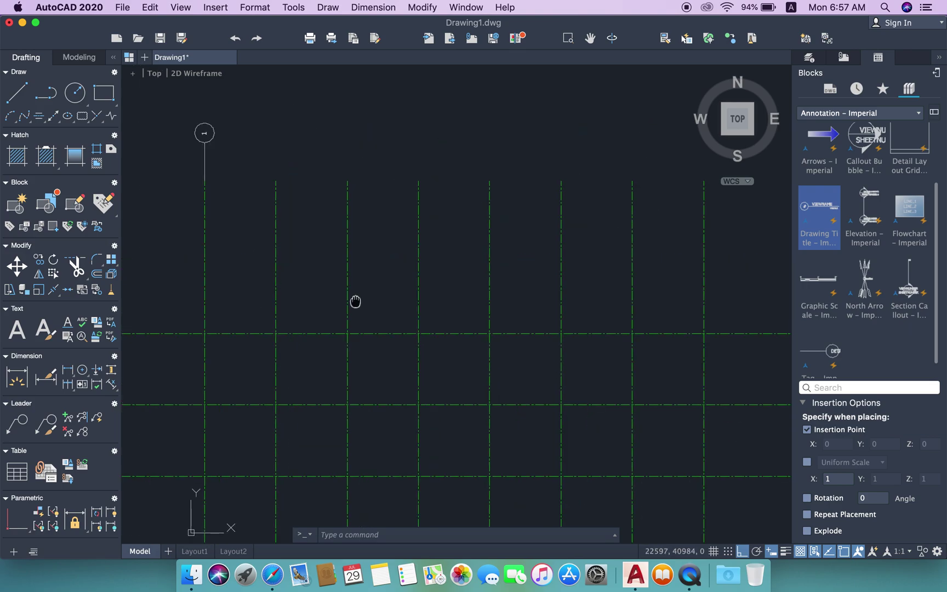
pyautogui.scroll(-3, 348, 279)
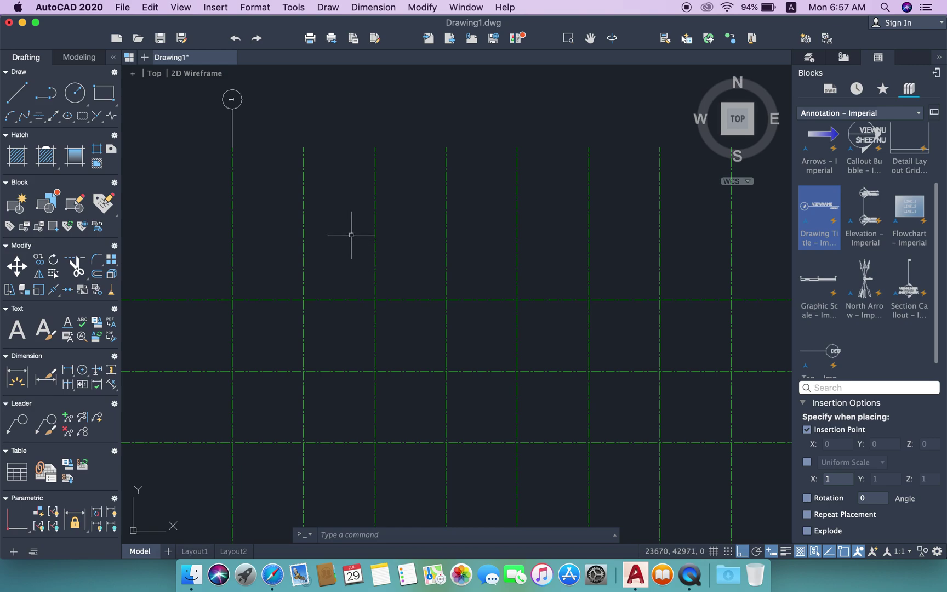
pyautogui.hscroll(-5, 313, 212)
pyautogui.hscroll(-1, 355, 217)
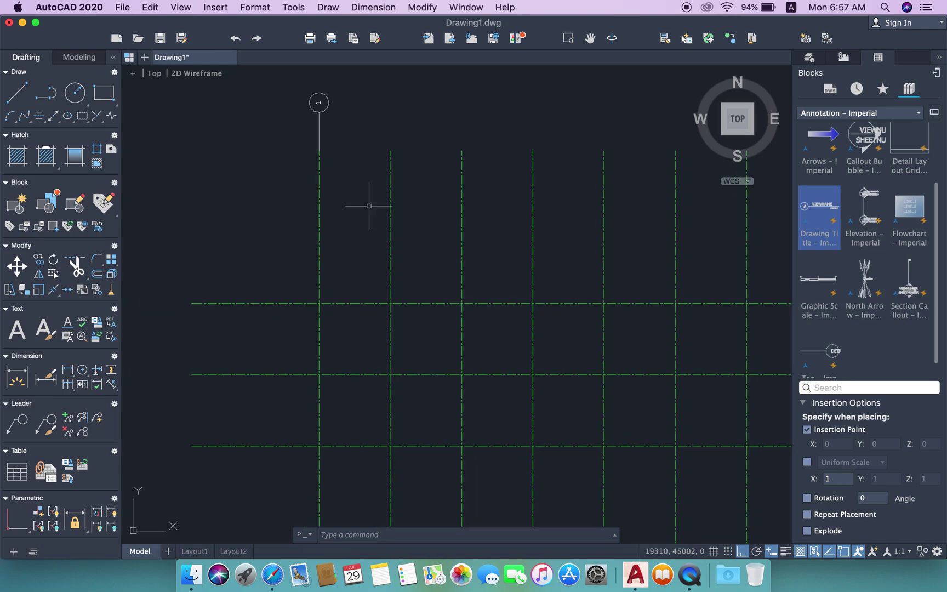
# Write a large single-line 10-digit number above the grid at 0 rotation, right of the tag
pyautogui.write('r')
pyautogui.press('BackSpace')
pyautogui.write('text')
pyautogui.press('Return')
pyautogui.scroll(5, 362, 208)
pyautogui.click(344, 224)
pyautogui.click(486, 224)
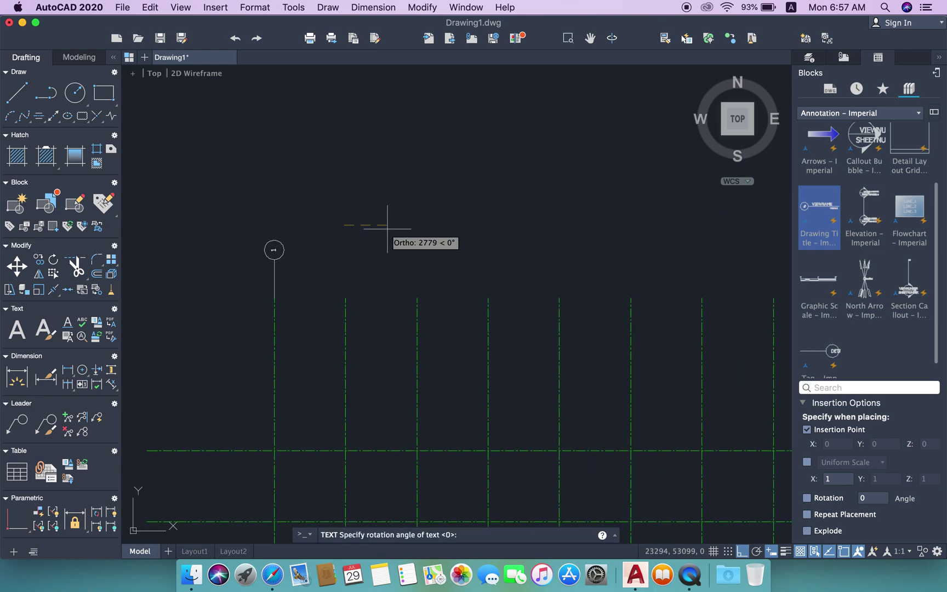
pyautogui.press('Return')
pyautogui.write('0')
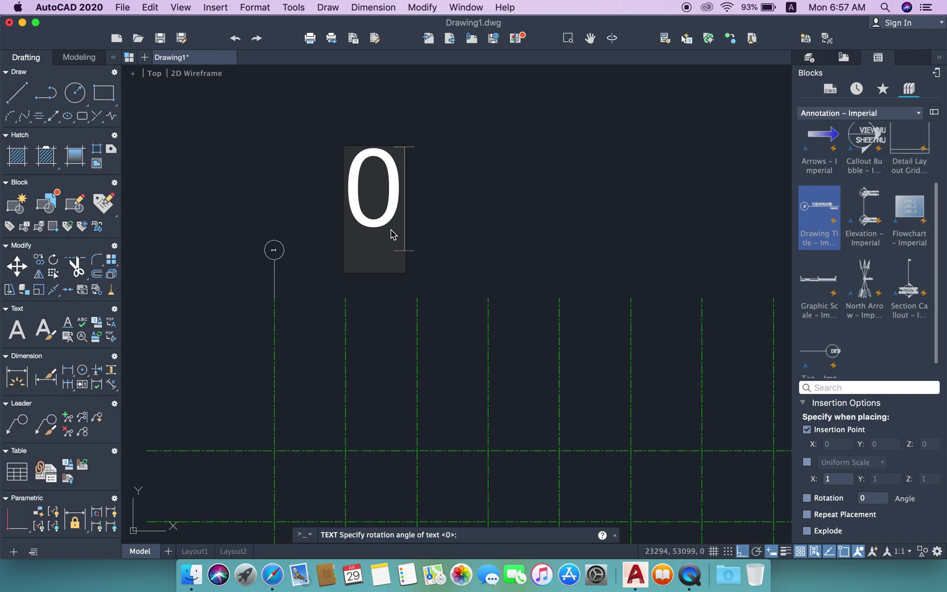
pyautogui.write('966')
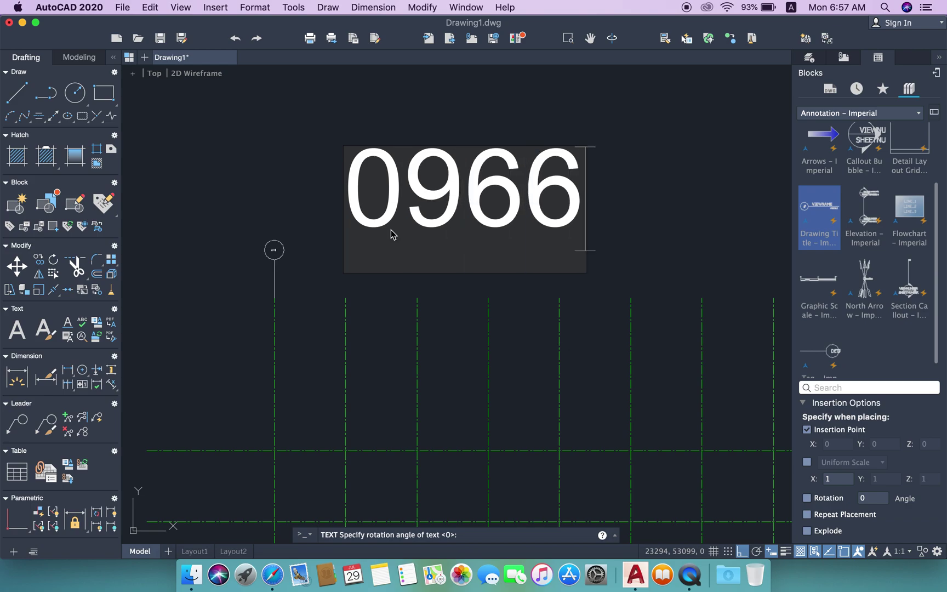
pyautogui.write('64')
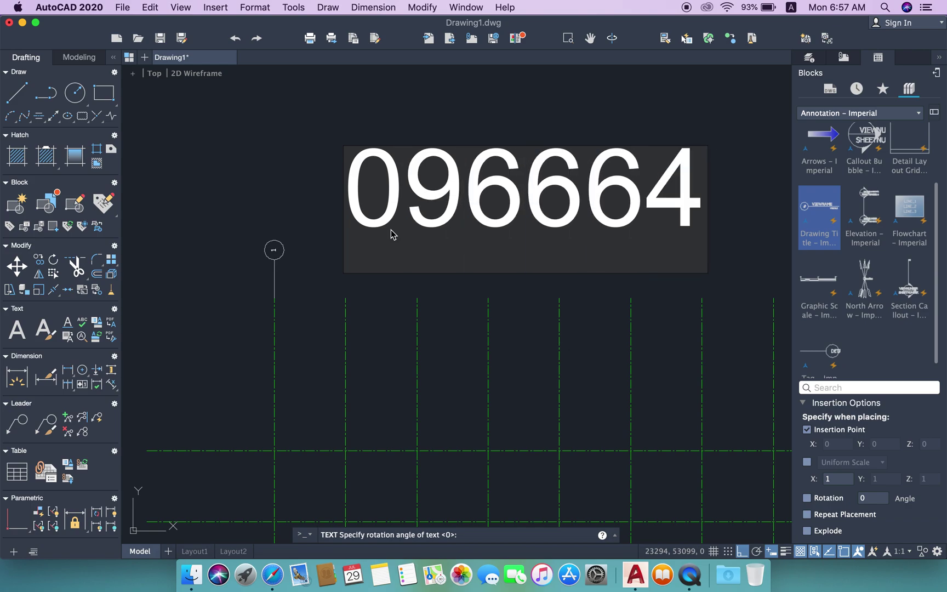
pyautogui.press('BackSpace')
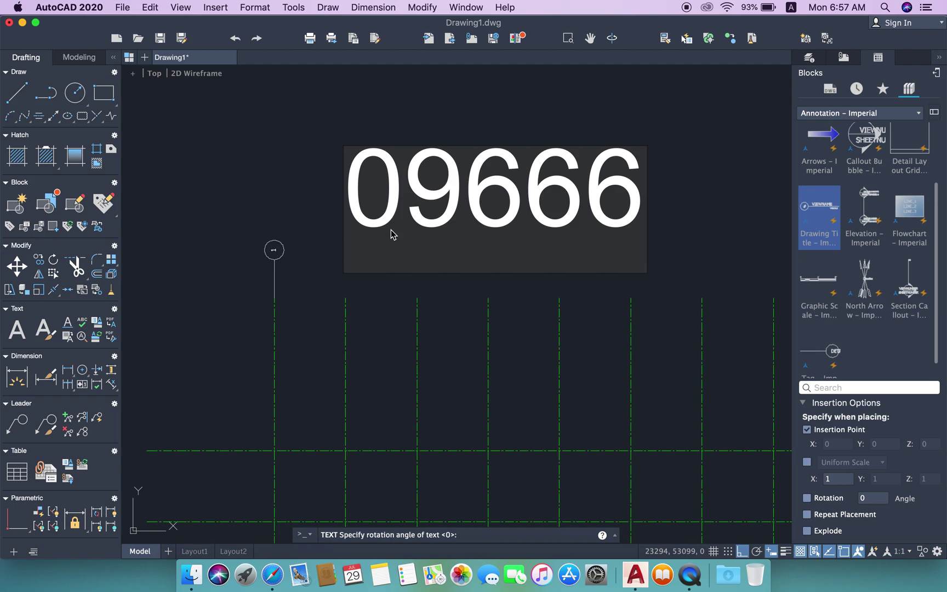
pyautogui.write('447')
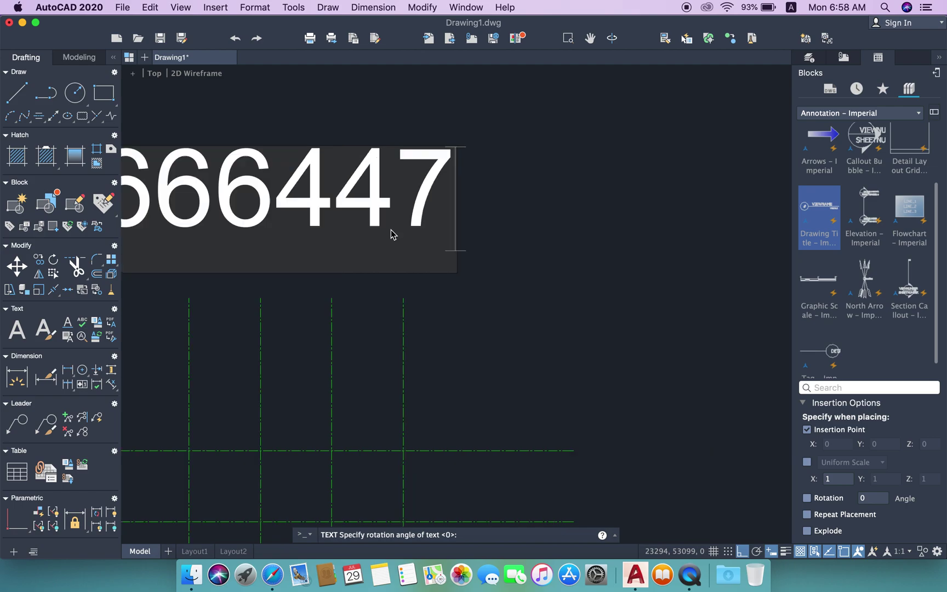
pyautogui.write('99')
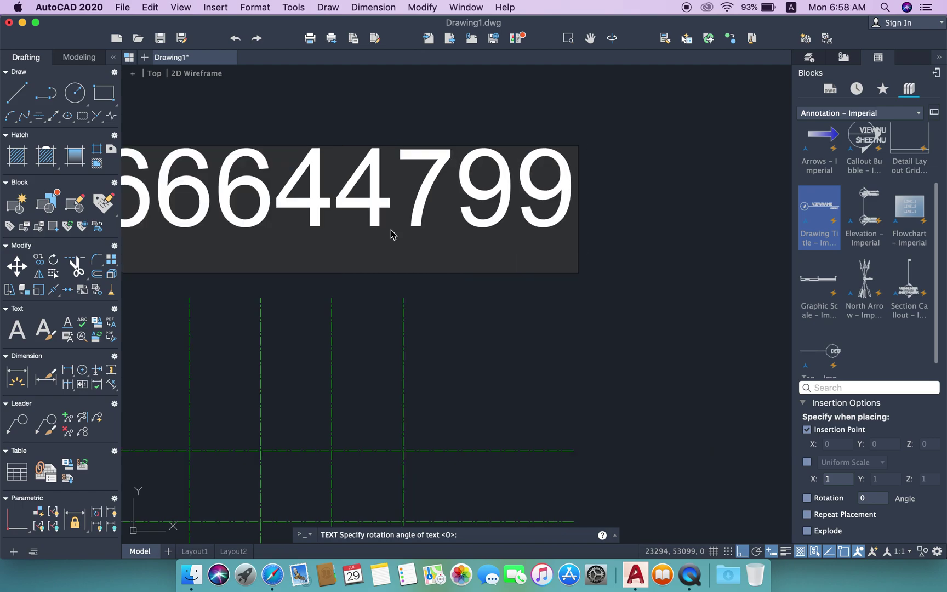
pyautogui.click(465, 310)
pyautogui.press('Escape')
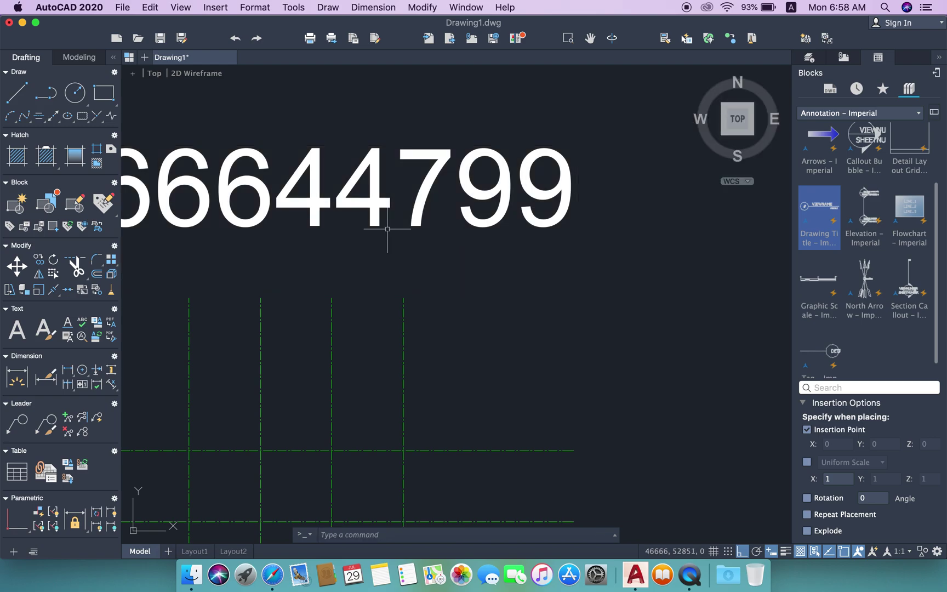
pyautogui.scroll(-5, 465, 307)
pyautogui.scroll(3, 466, 274)
pyautogui.moveTo(465, 253); pyautogui.dragTo(484, 239, button='middle')
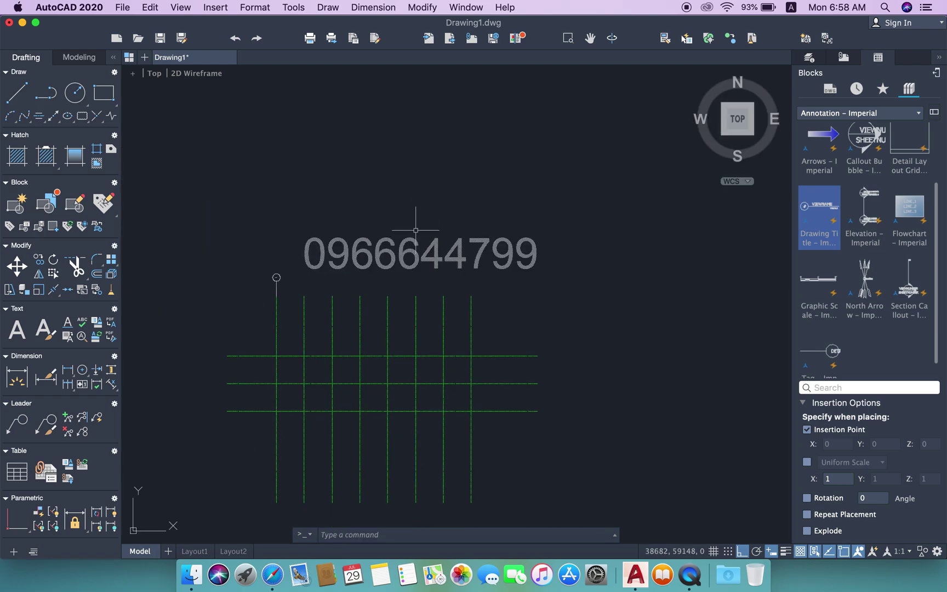
pyautogui.moveTo(422, 222); pyautogui.dragTo(436, 216, button='middle')
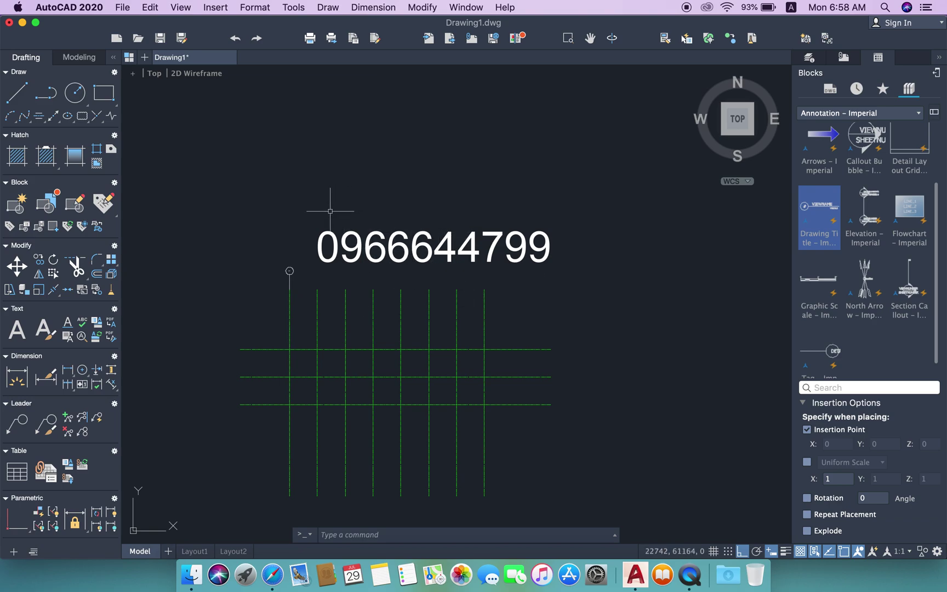
pyautogui.moveTo(543, 267); pyautogui.dragTo(560, 252, button='middle')
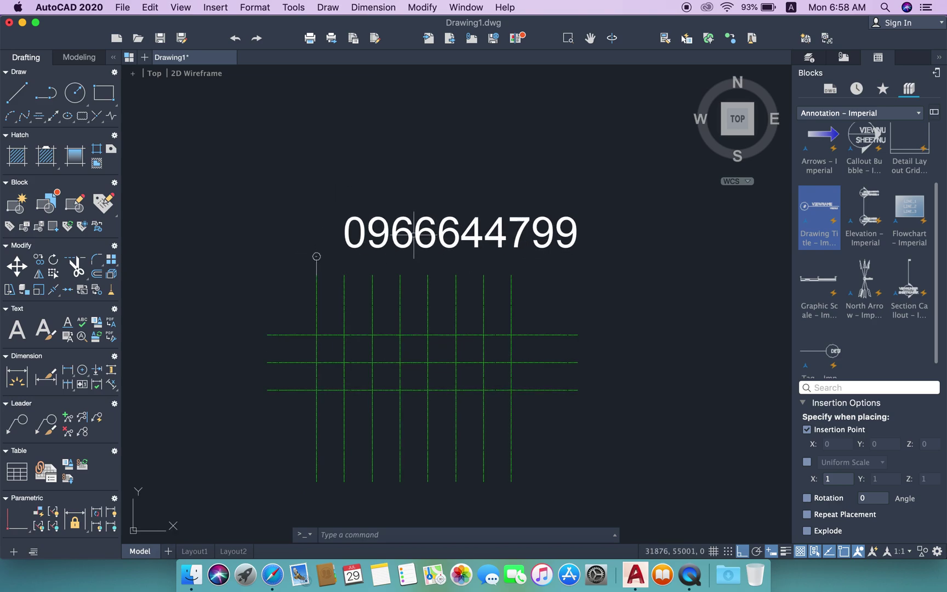
pyautogui.scroll(2, 433, 239)
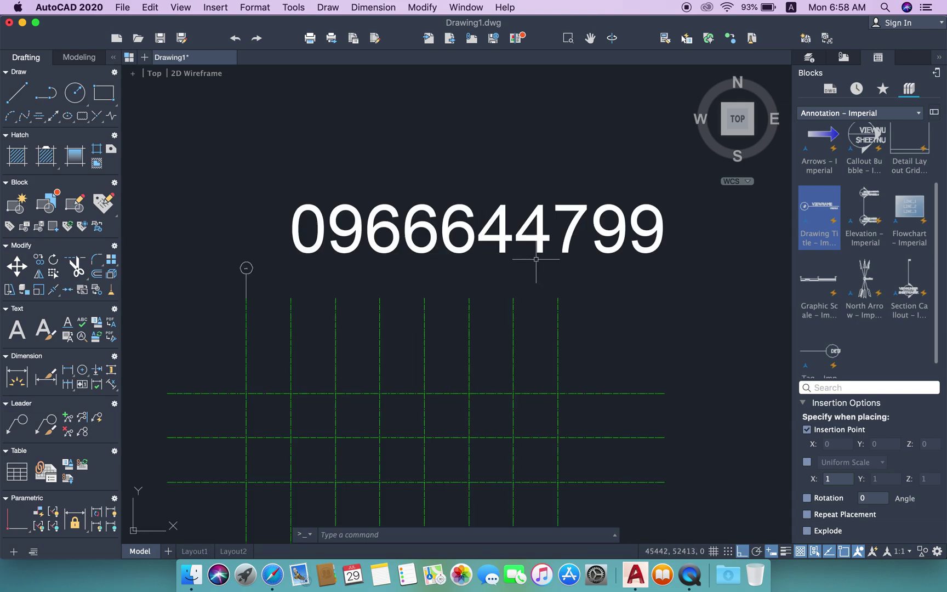
pyautogui.scroll(-2, 526, 261)
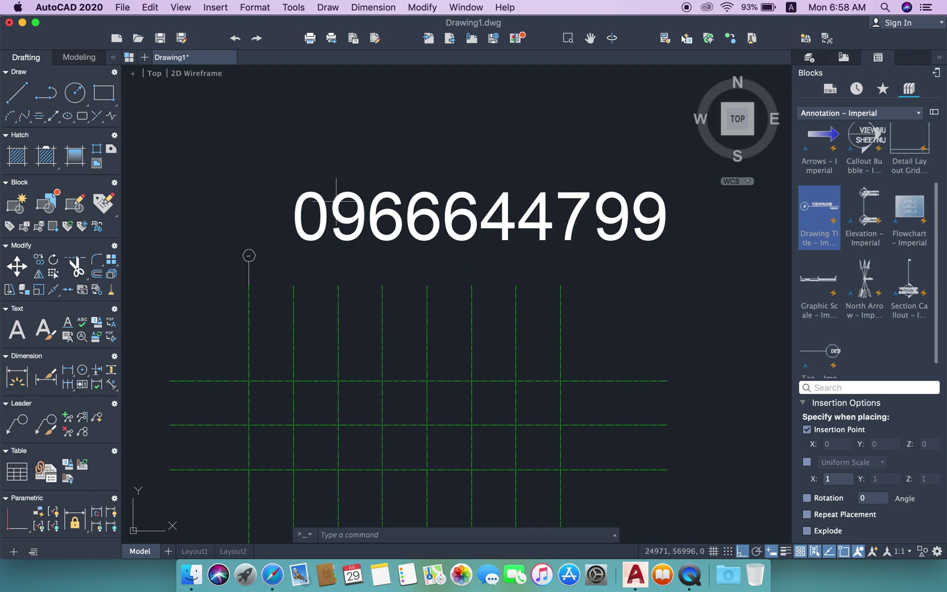
pyautogui.click(380, 196)
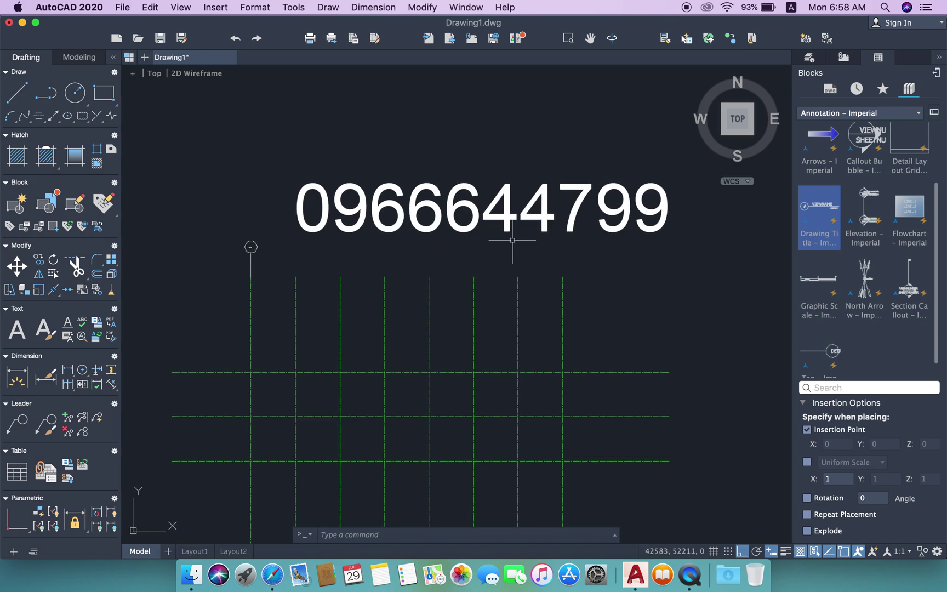
pyautogui.moveTo(508, 236); pyautogui.dragTo(443, 200, button='middle')
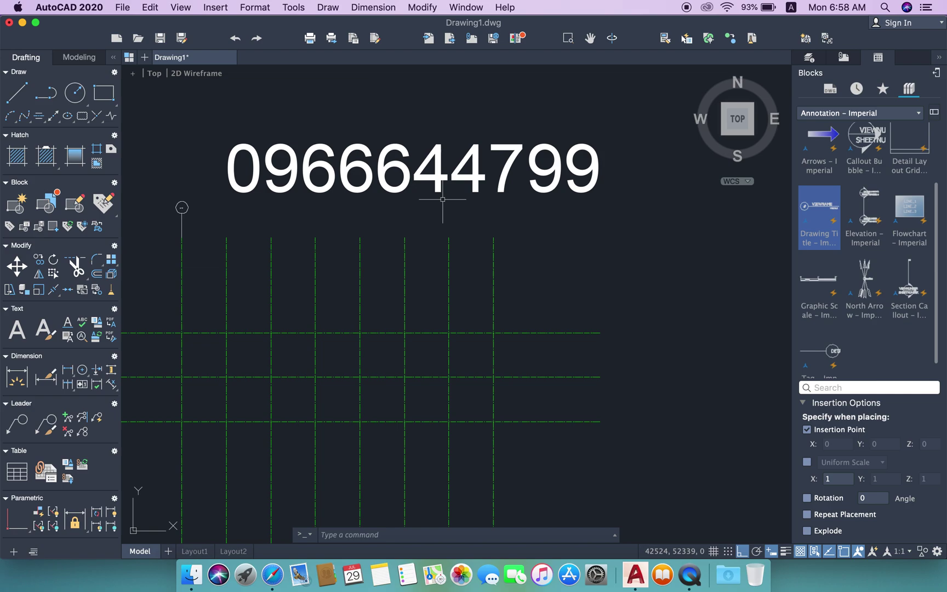
pyautogui.moveTo(443, 200); pyautogui.dragTo(503, 198, button='middle')
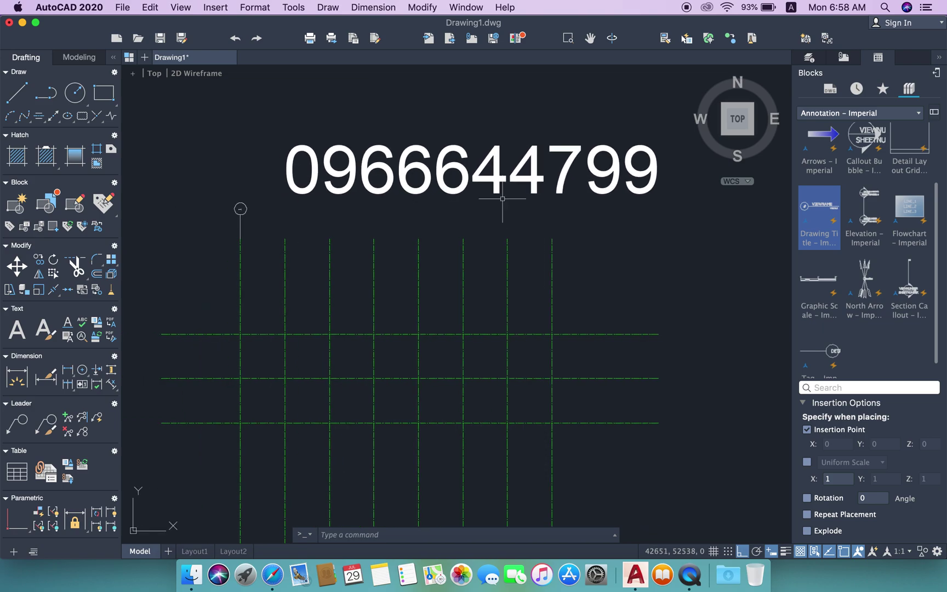